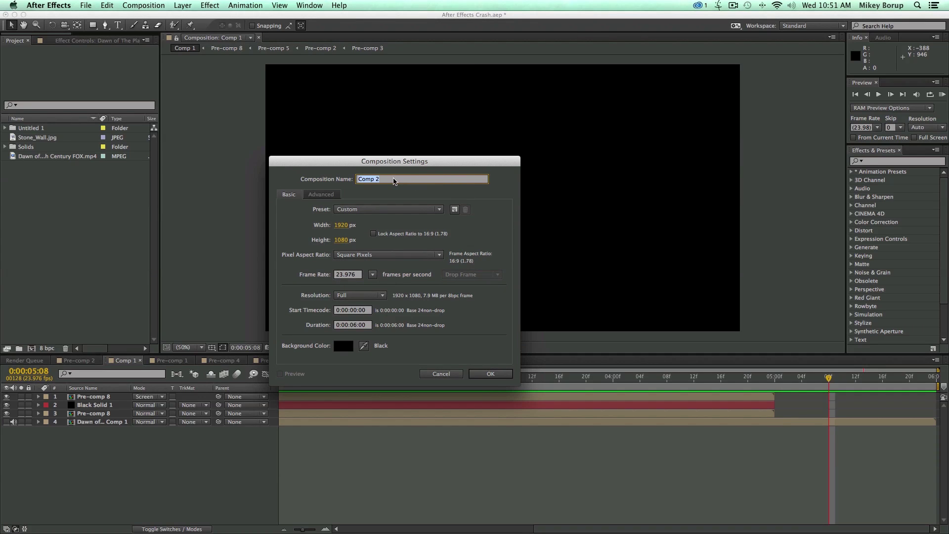
Step: Create a new composition named Dawn at 1920 x 1080, 23.976 fps, with a six-second duration
text(Dawn)
click(495, 374)
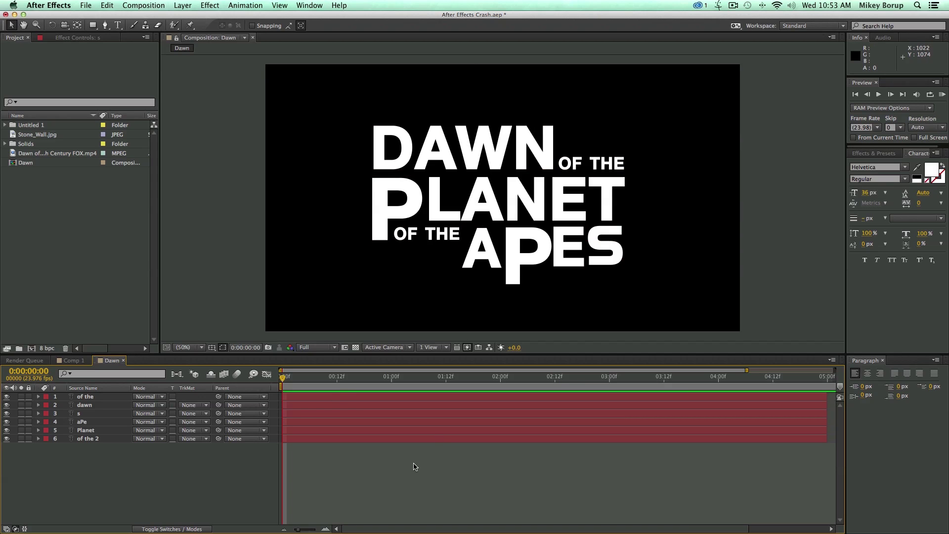
Step: Examine the title's separate text layers and their font, style and small-caps settings, including the separate S of APES
click(477, 193)
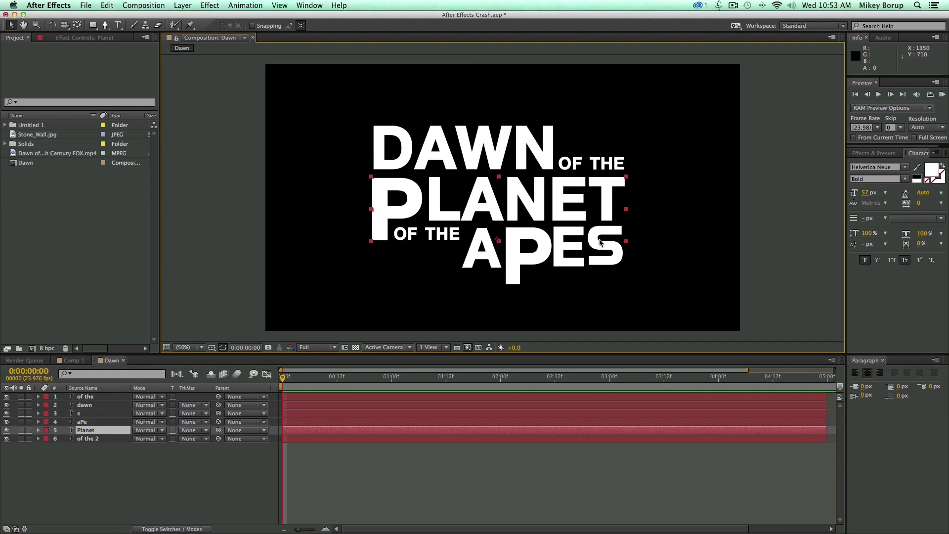
click(604, 162)
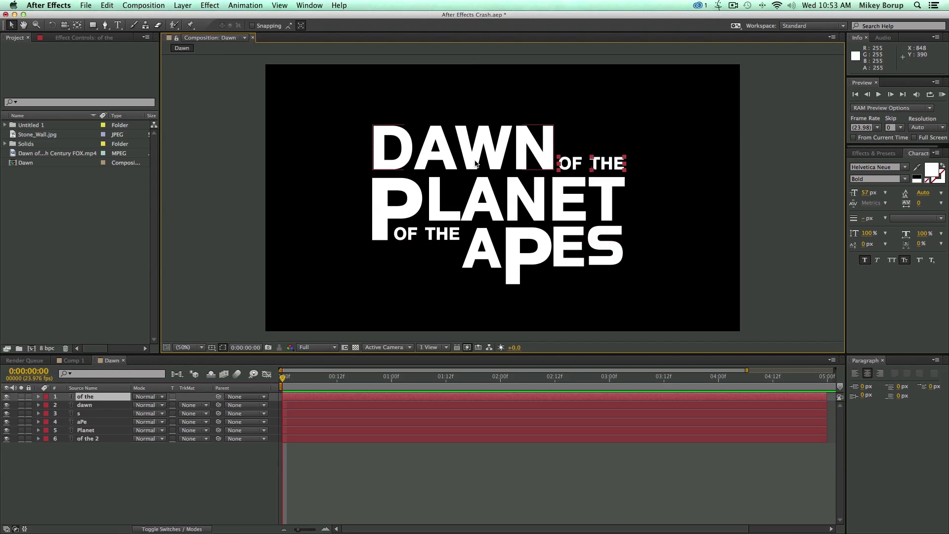
click(509, 164)
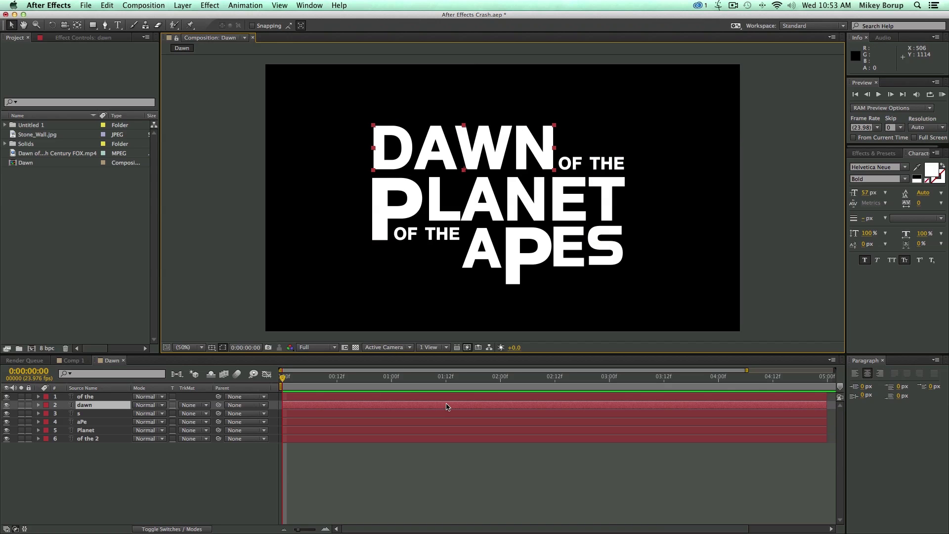
click(388, 201)
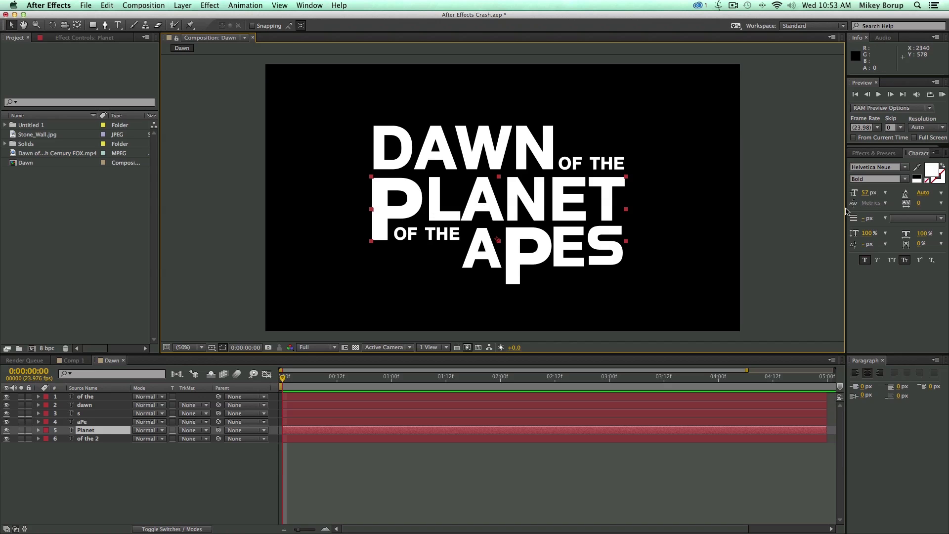
click(905, 260)
click(524, 256)
click(617, 256)
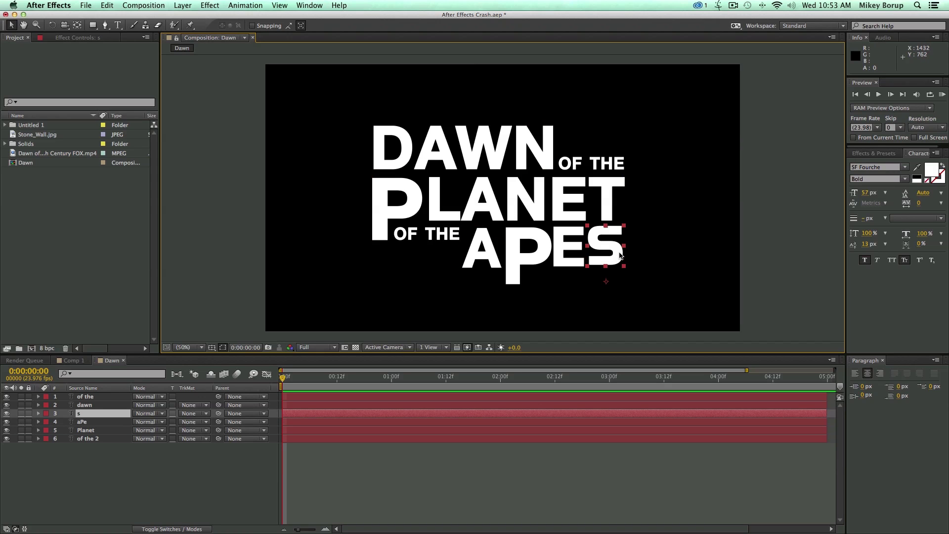
click(613, 213)
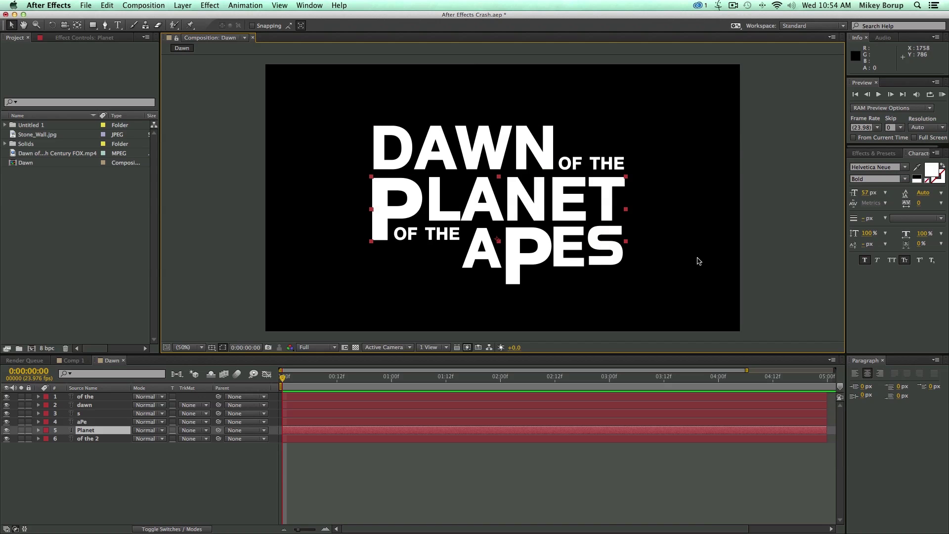
click(613, 257)
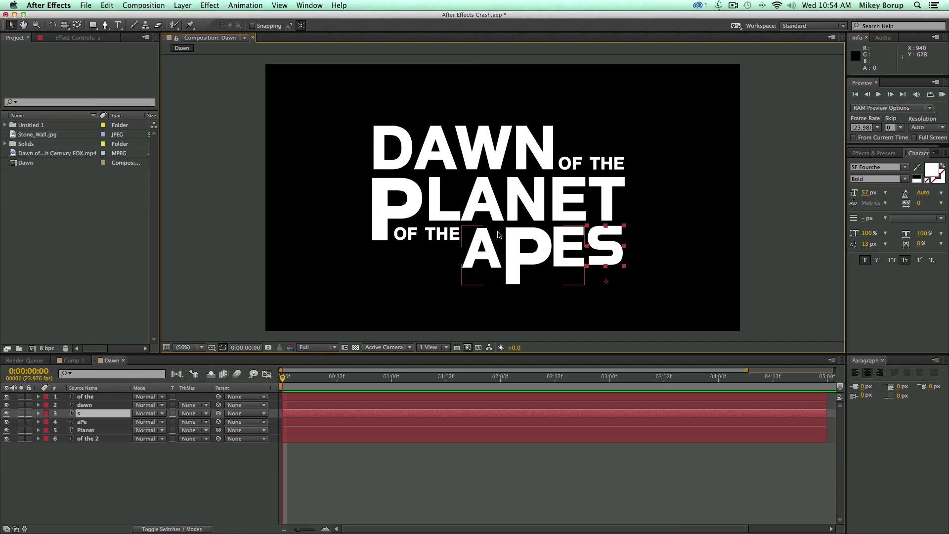
click(252, 396)
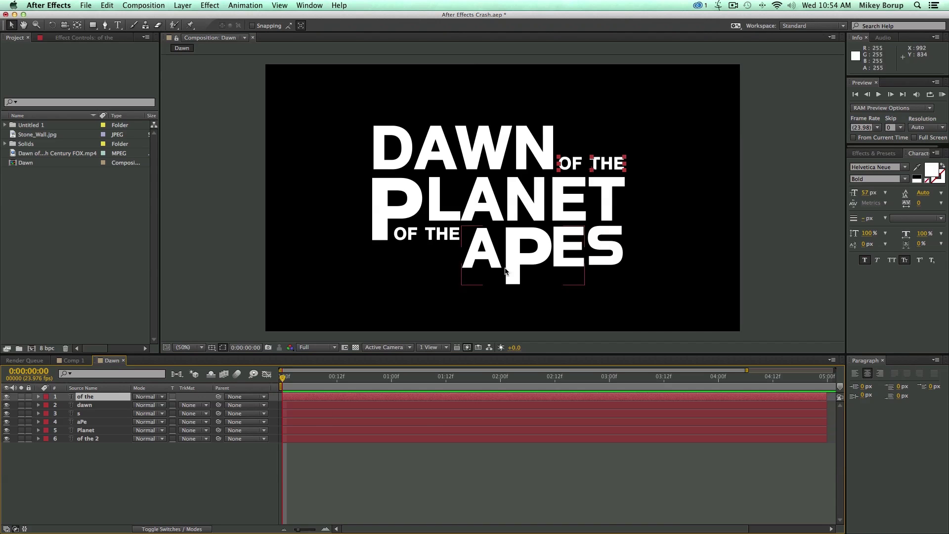
click(408, 461)
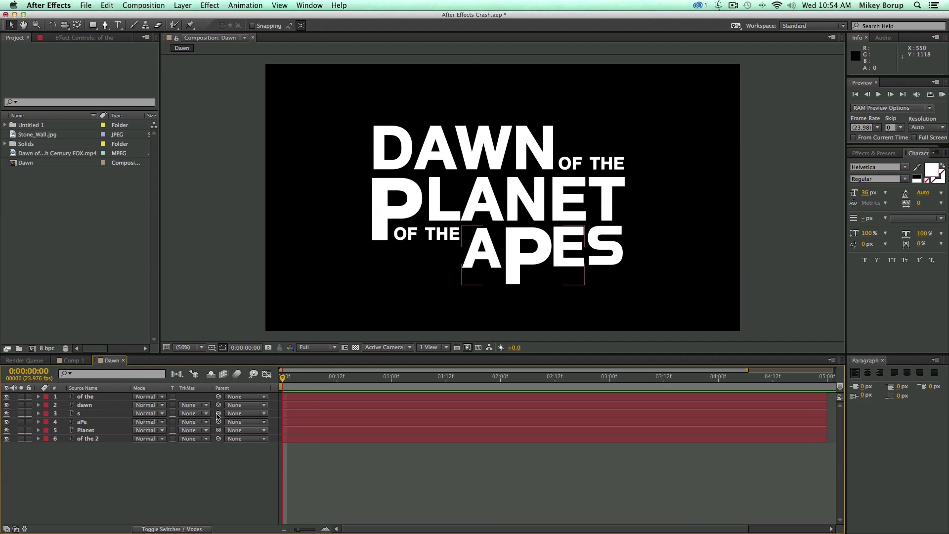
Step: Pre-compose the "dawn" and "of the" text layers into a new composition named Top line
click(109, 406)
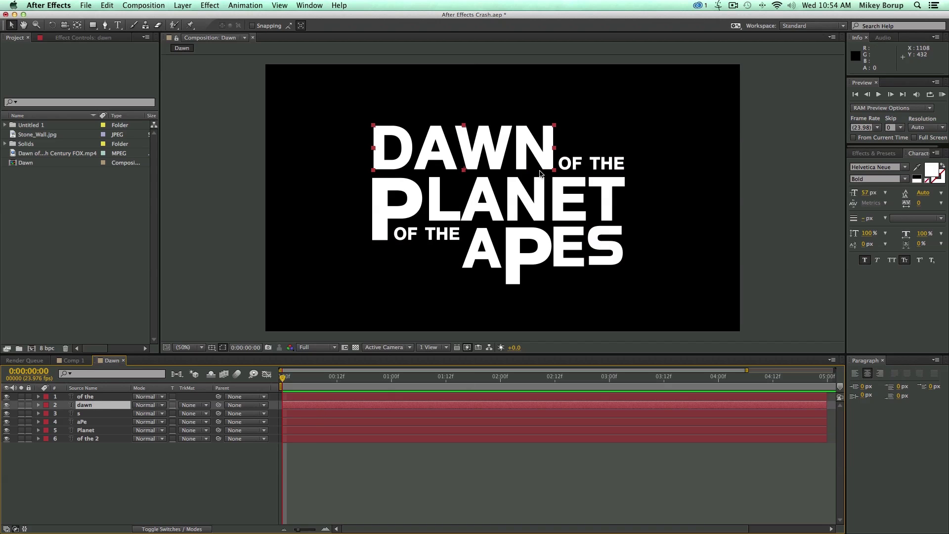
click(581, 159)
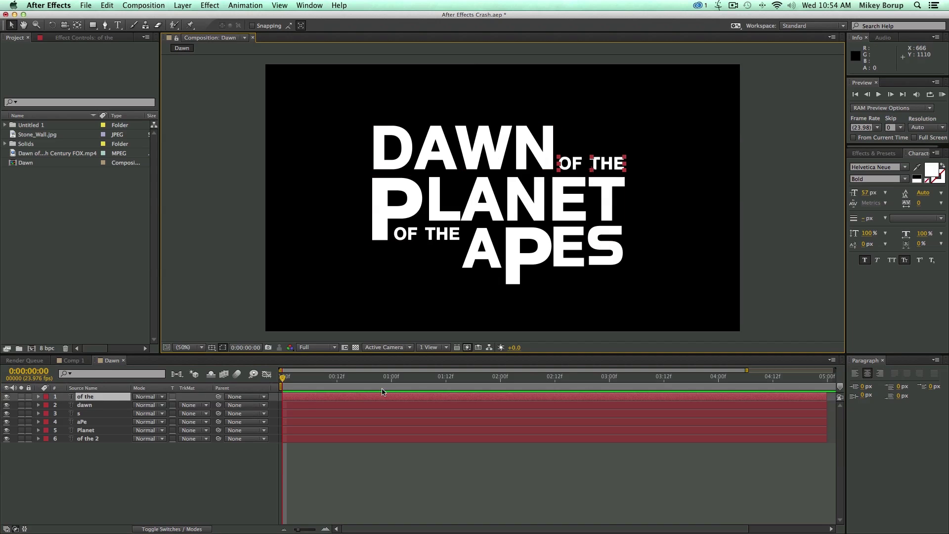
shift+click(305, 404)
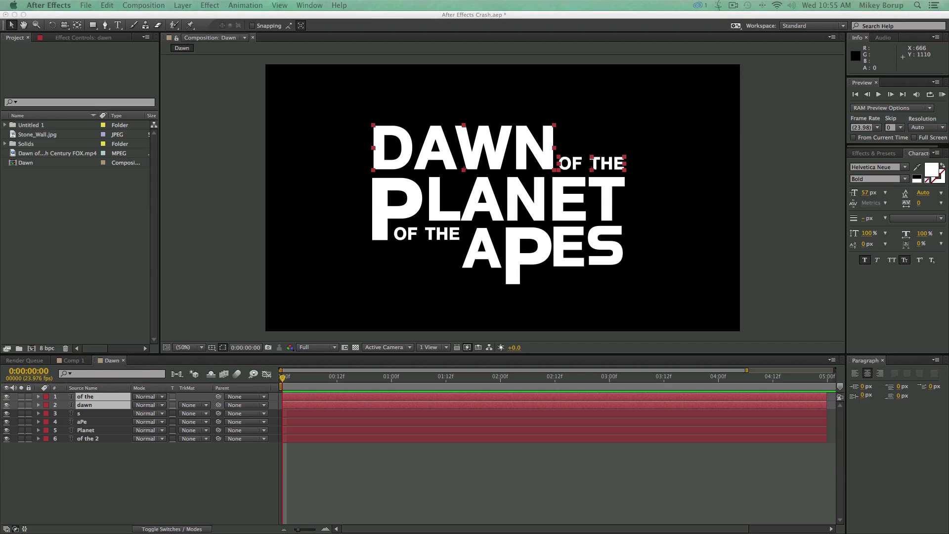
key(super+shift+c)
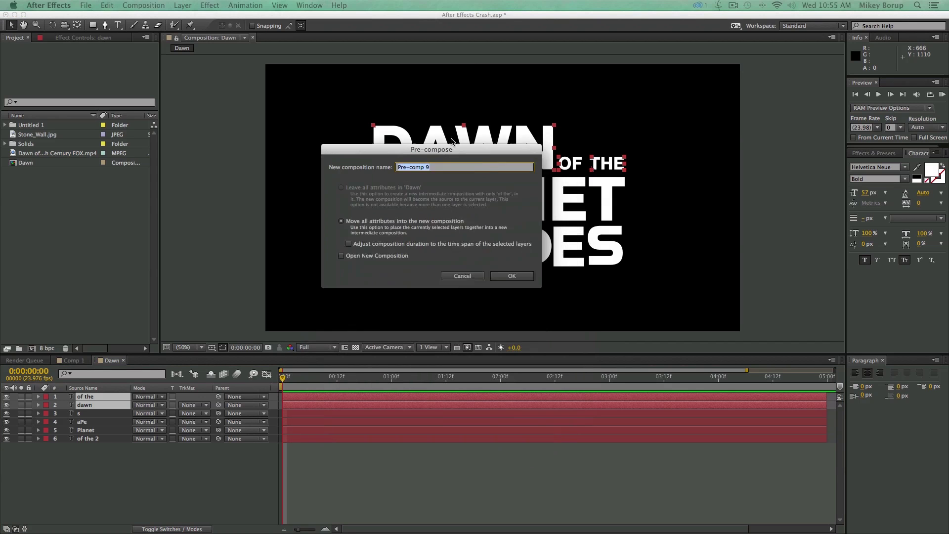
text(Top line)
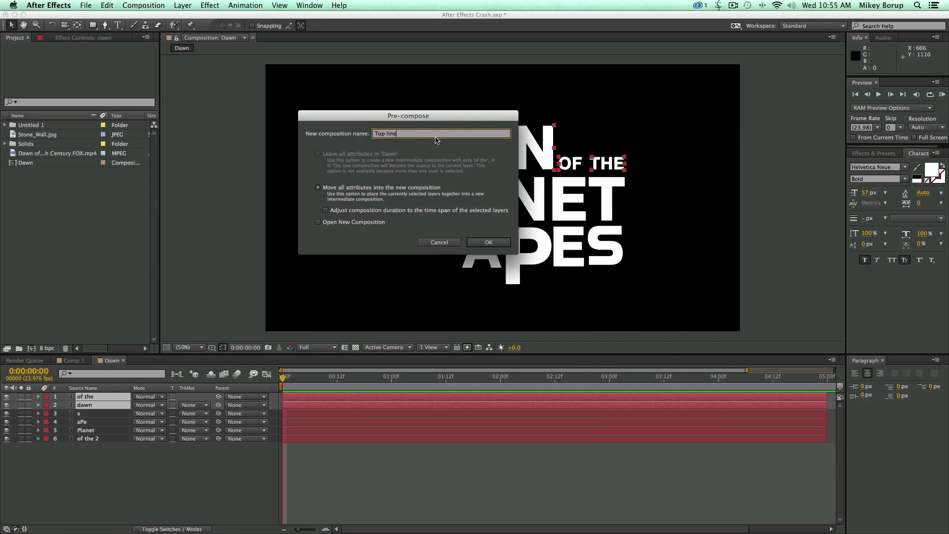
click(478, 242)
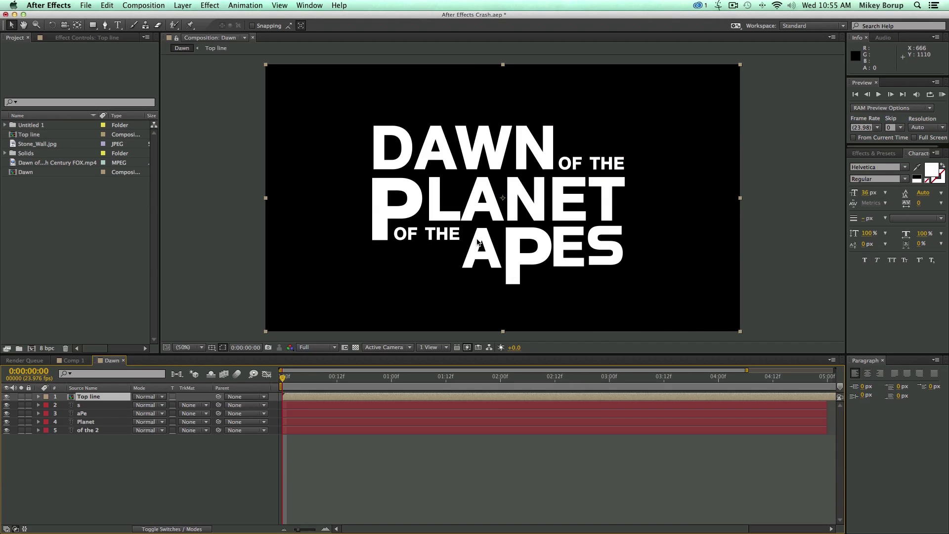
Step: Pre-compose the four remaining text layers, "s", "aPe", "Planet" and "of the 2", as bottom line
click(98, 405)
shift+click(97, 430)
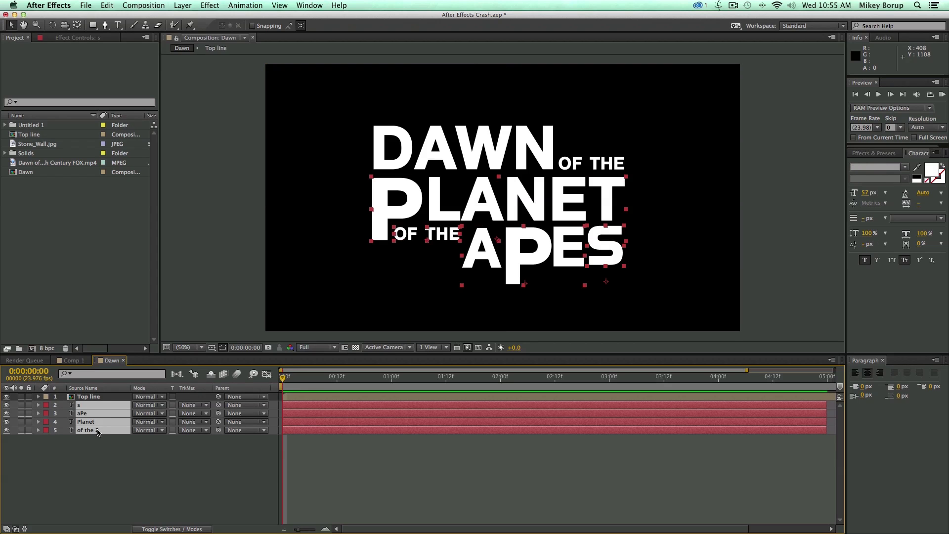
key(super+shift+c)
text(bottom line)
key(Return)
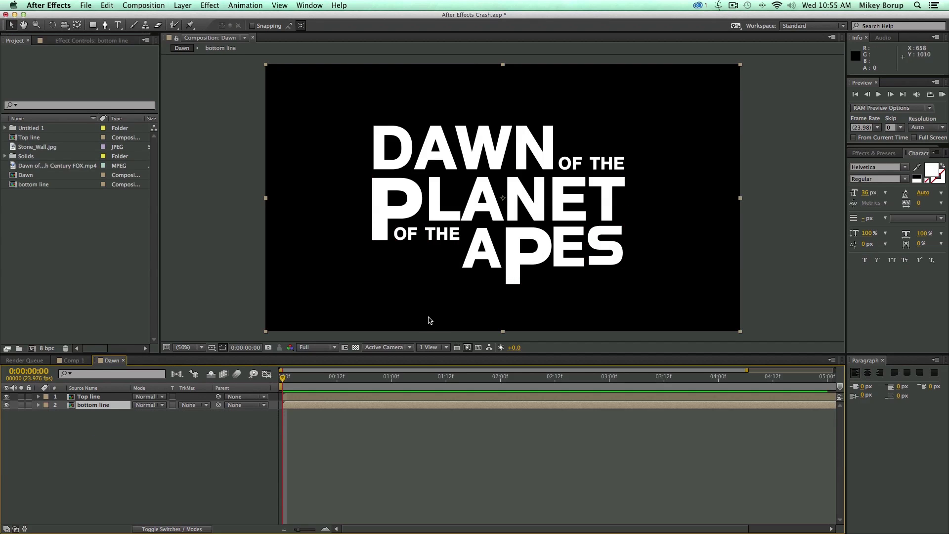
Step: Hide and show the bottom line layer to check how the title is split
click(402, 432)
click(364, 395)
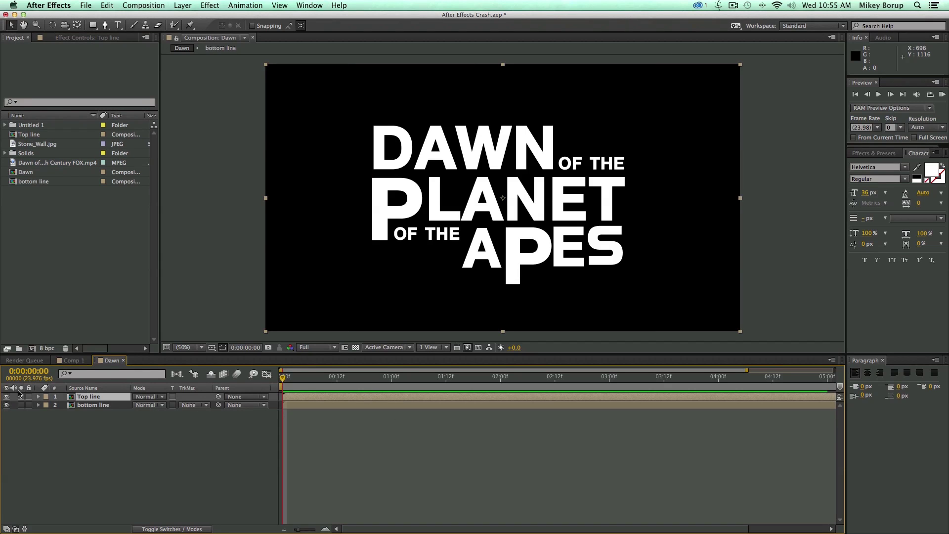
click(7, 405)
click(7, 405)
Step: Open the Top line composition and pre-compose its two text layers together under the default name
double_click(301, 397)
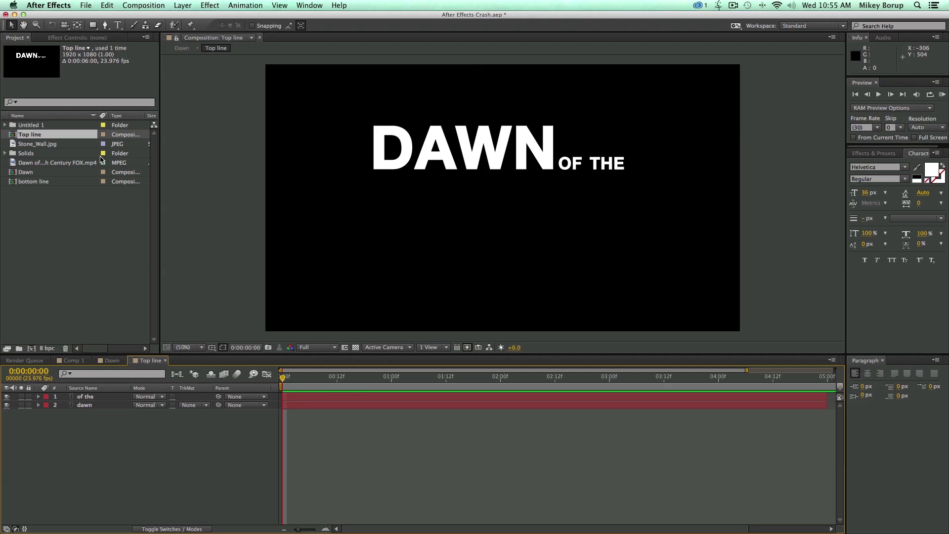
click(104, 395)
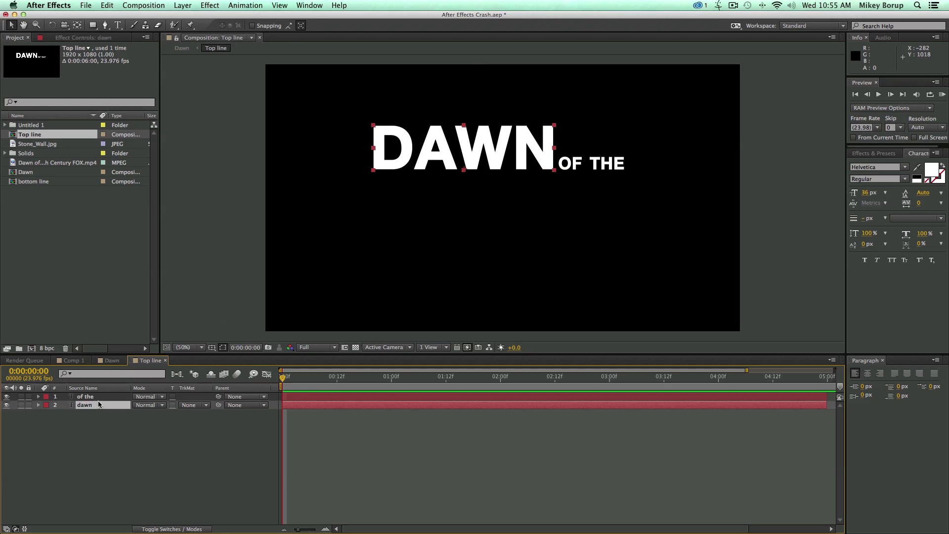
shift+click(333, 406)
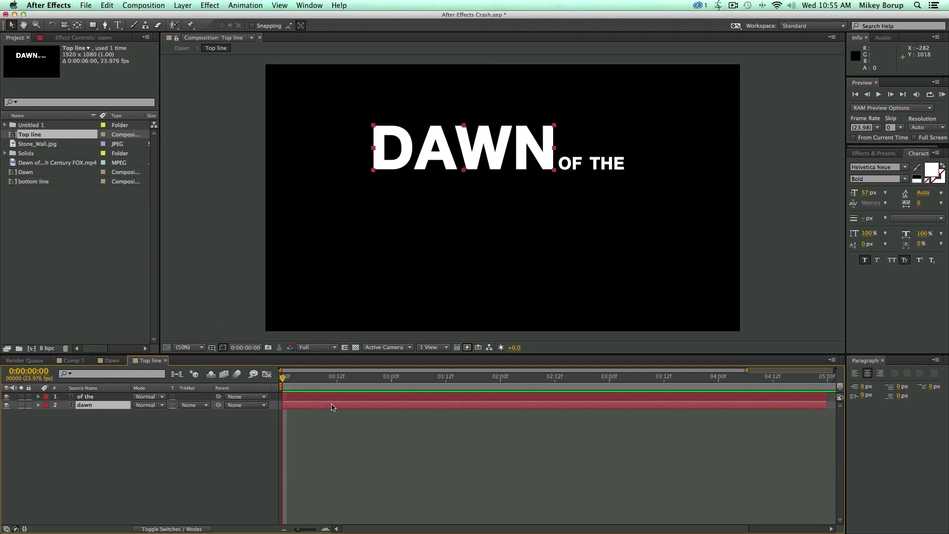
key(super+shift+c)
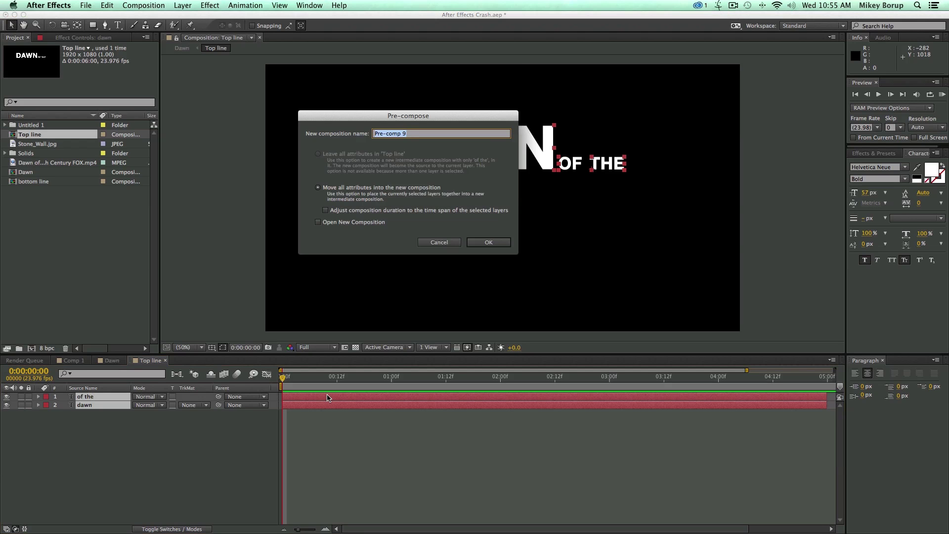
key(Return)
Step: Place Stone_Wall.jpg beneath the Top line's nested text layer and matte it with that text's alpha
click(54, 147)
drag(54, 147, 538, 192)
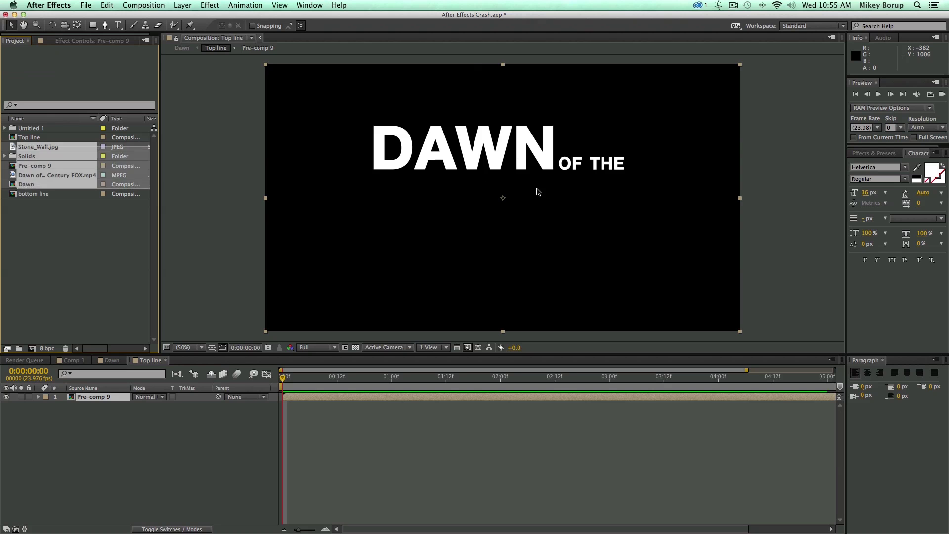
drag(96, 396, 115, 419)
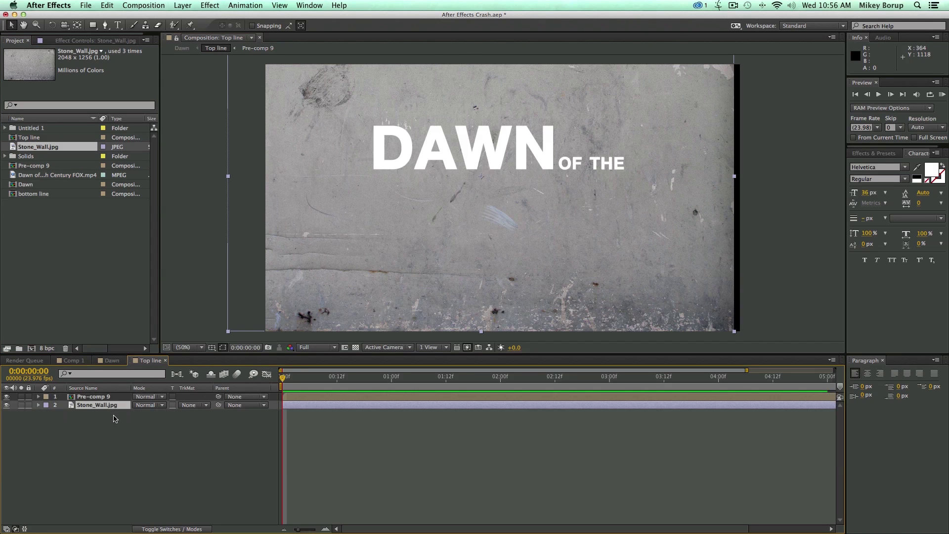
click(194, 405)
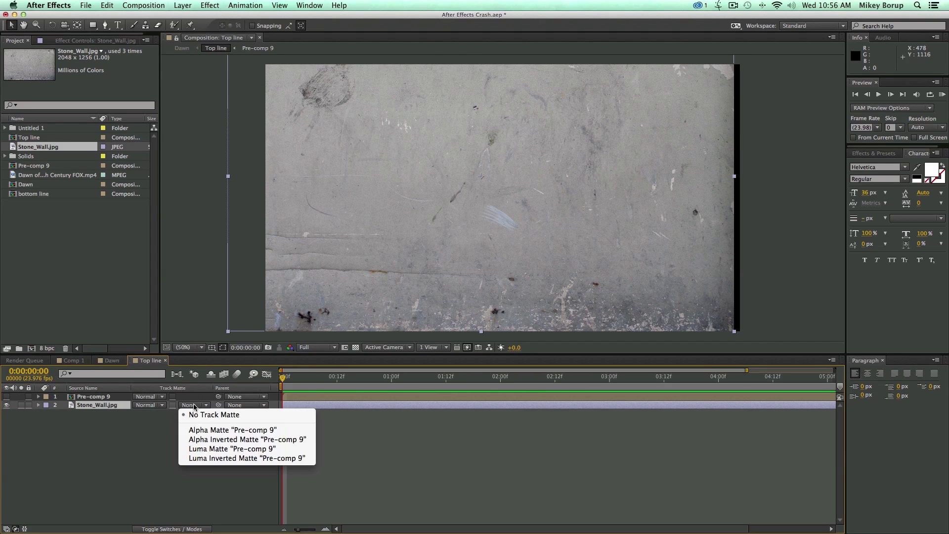
click(198, 429)
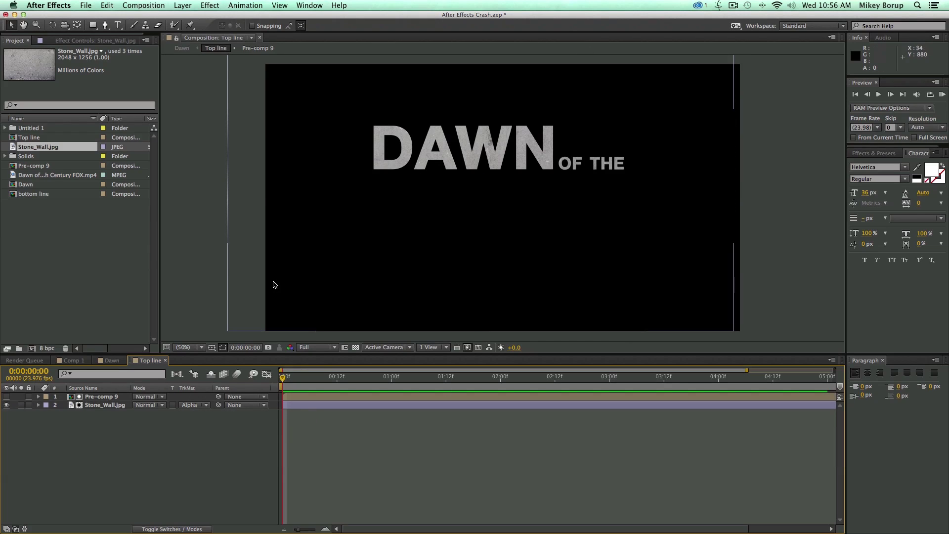
Step: Open the bottom line composition from Dawn and pre-compose all four of its text layers under the default name
click(113, 360)
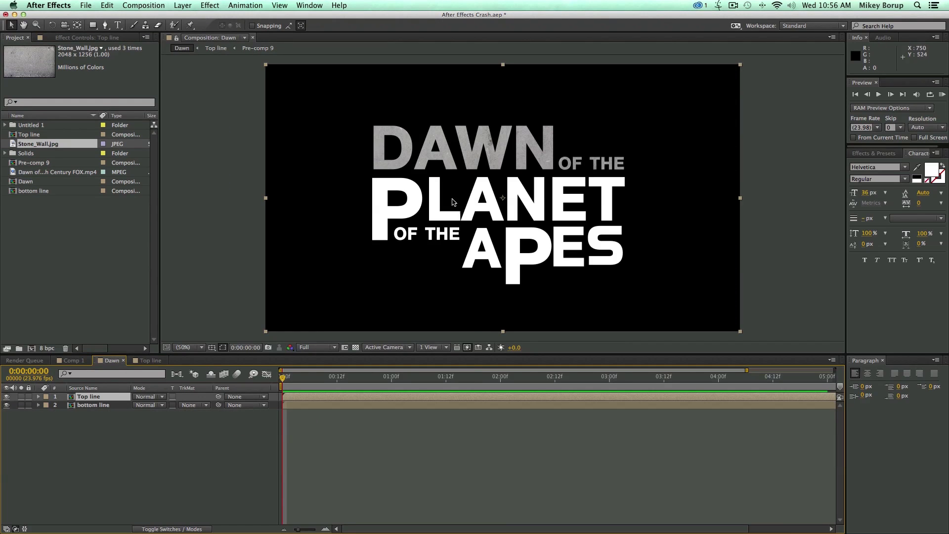
double_click(92, 405)
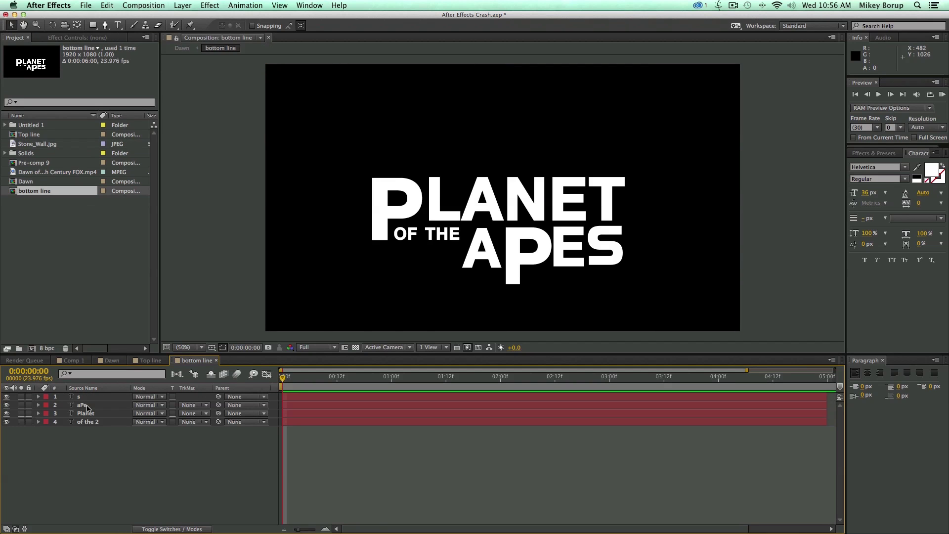
drag(347, 446, 301, 399)
click(85, 397)
shift+click(89, 423)
key(super+shift+c)
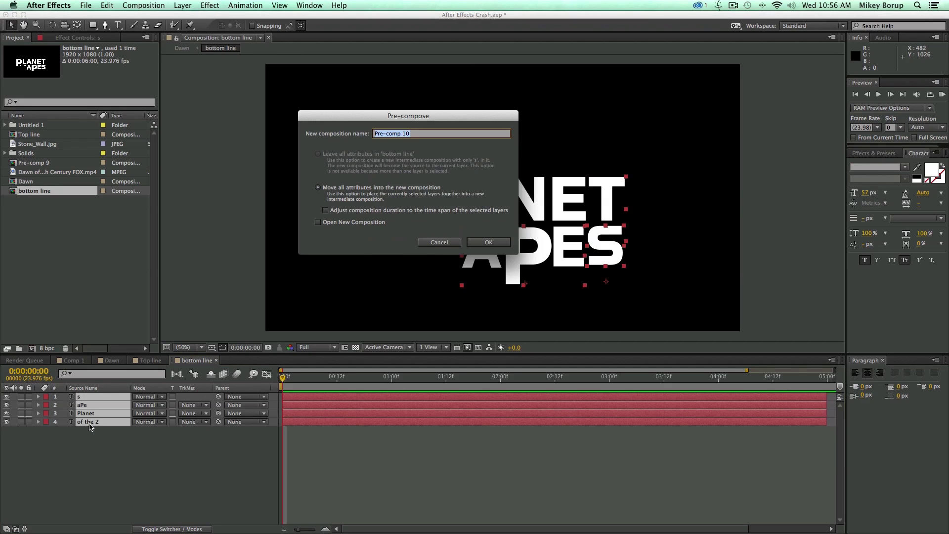
key(Return)
click(114, 423)
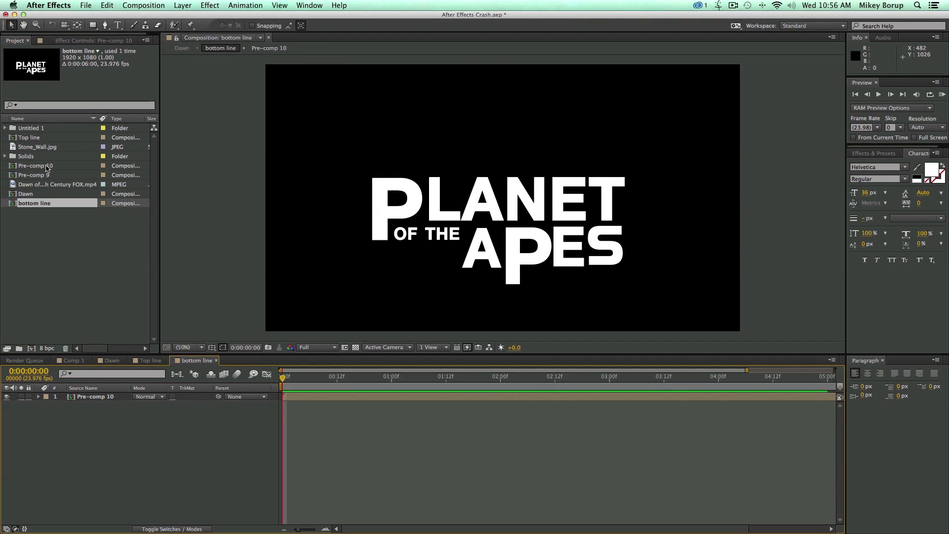
Step: Add Stone_Wall.jpg below the nested PLANET OF THE APES text and set its track matte to Alpha Matte
click(27, 185)
click(17, 148)
drag(16, 148, 524, 204)
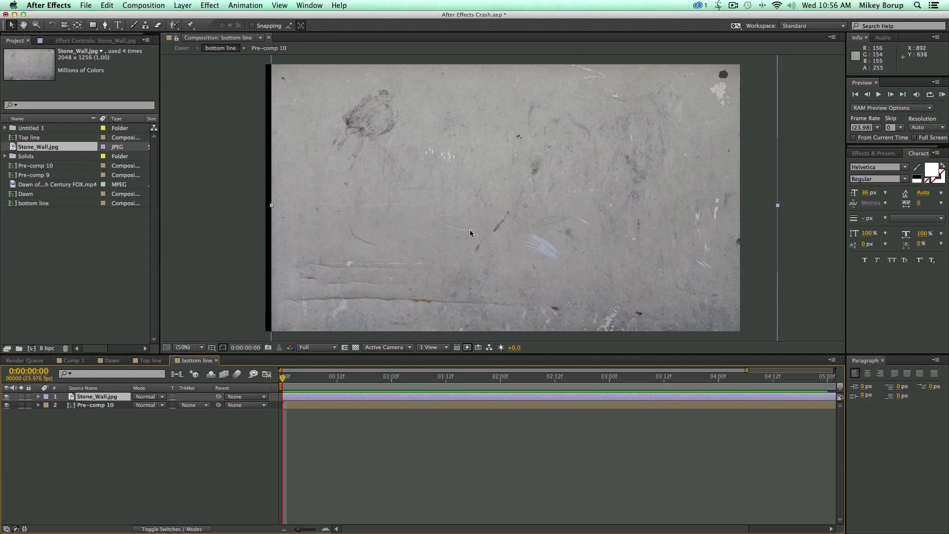
drag(108, 399, 147, 414)
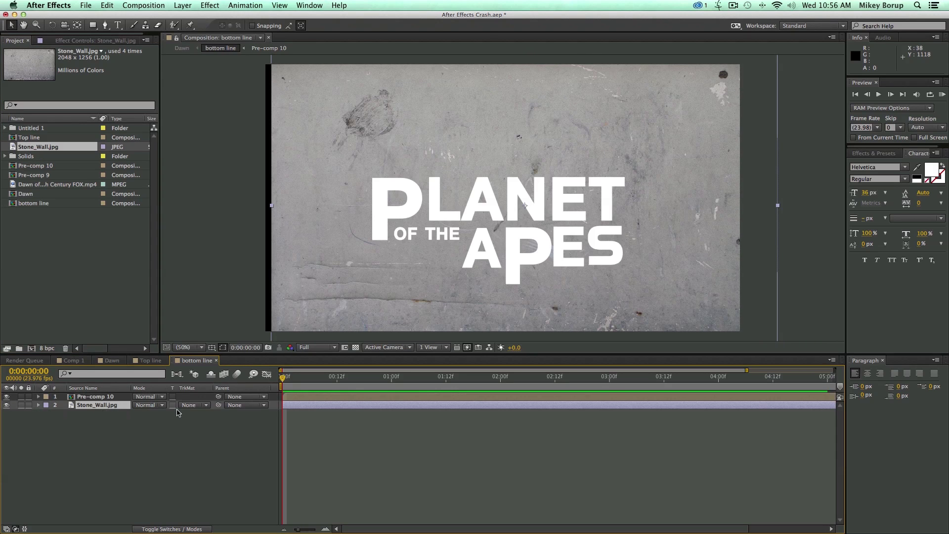
click(193, 406)
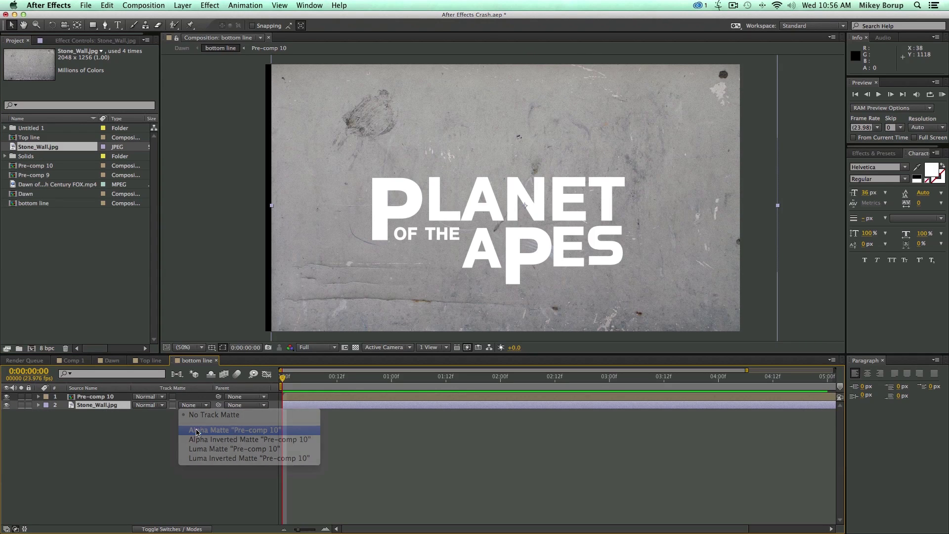
click(197, 432)
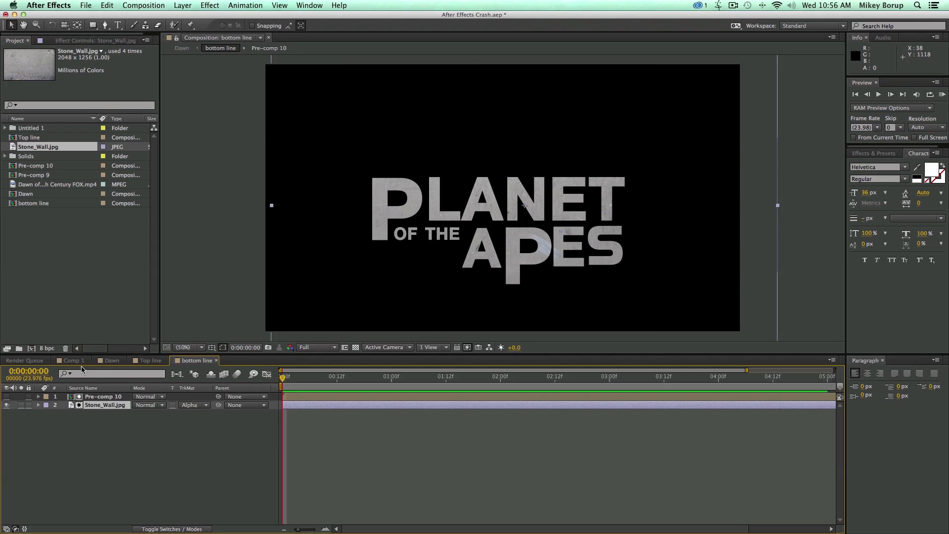
Step: Compare the stone-textured title in the Dawn composition with the finished title in Comp 1, examining its lettering up close
click(111, 360)
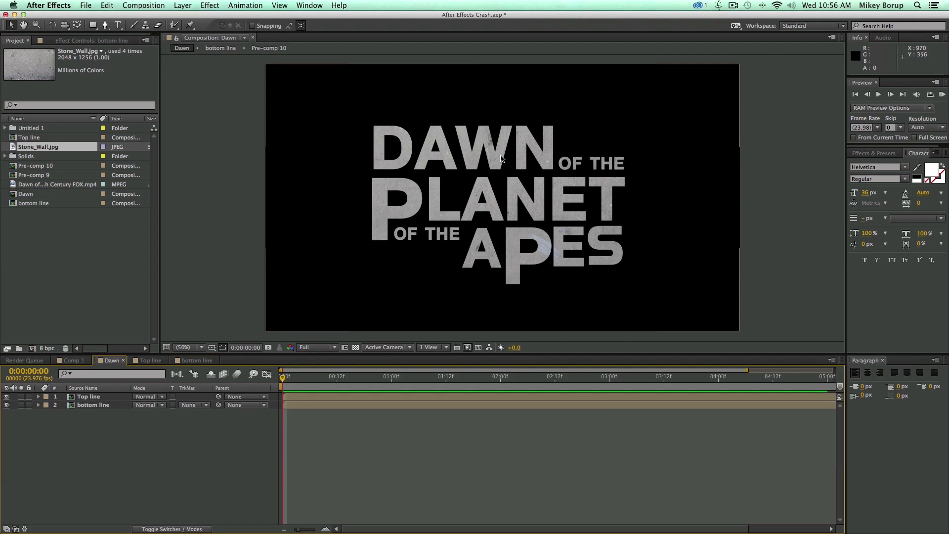
click(72, 360)
click(111, 360)
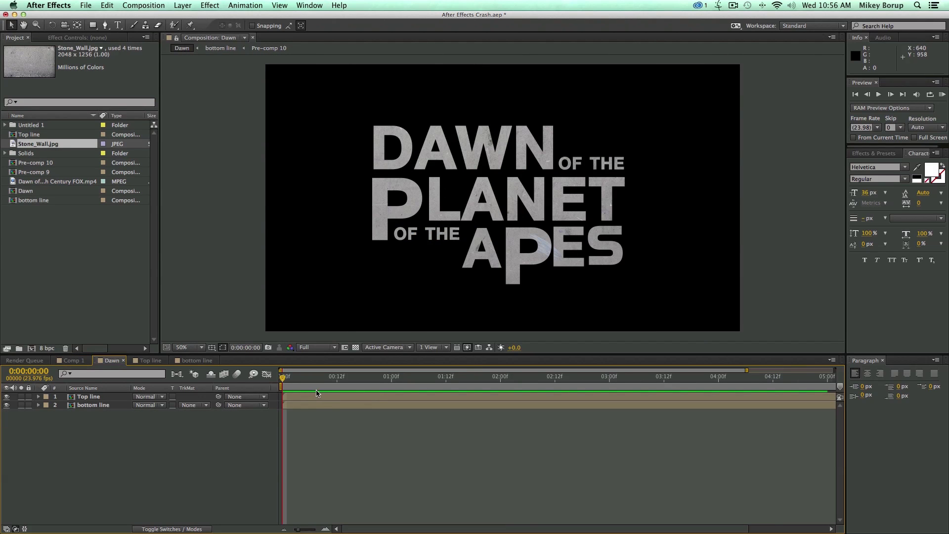
click(78, 361)
key(period)
key(period)
scroll(459, 228, down, 2)
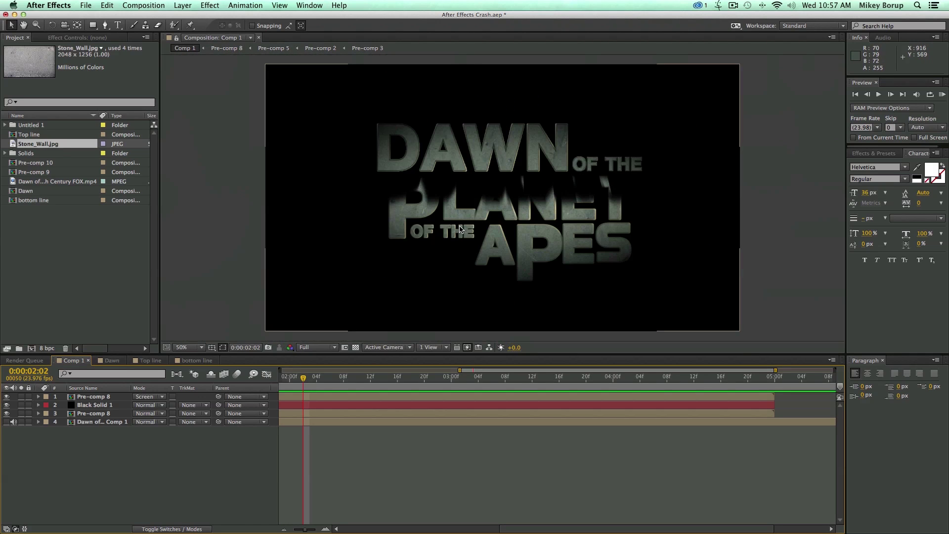
click(118, 361)
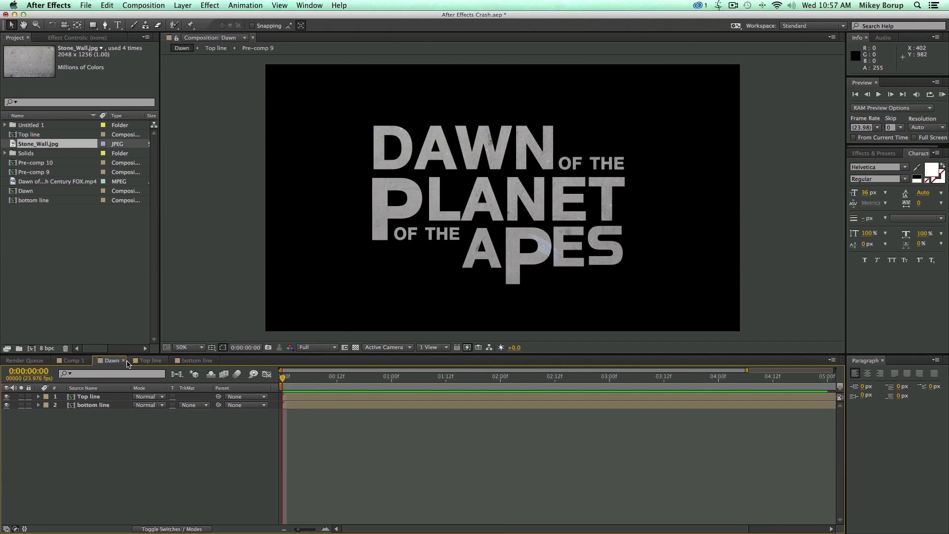
Step: In the Top line composition, pre-compose the nested text layer and Stone_Wall.jpg together as "top"
click(157, 363)
click(125, 397)
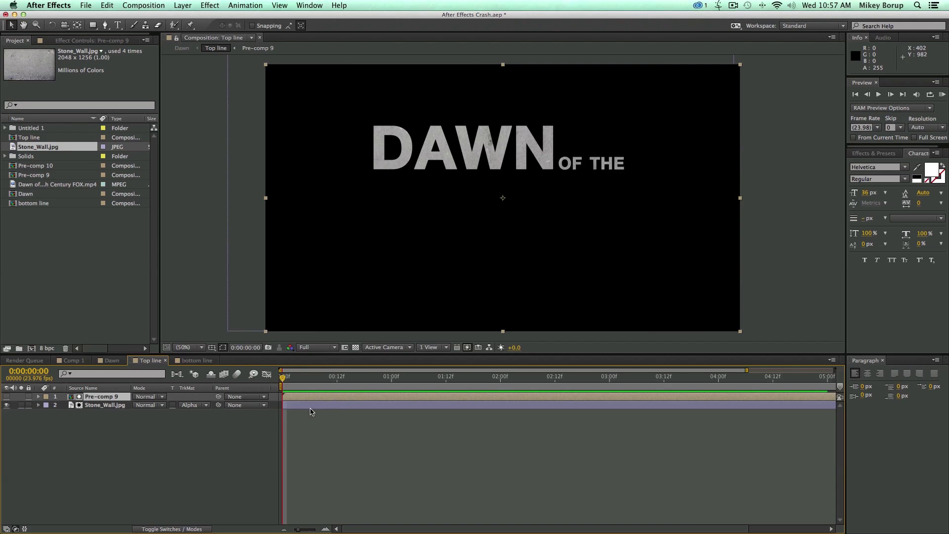
shift+click(315, 405)
key(super+shift+c)
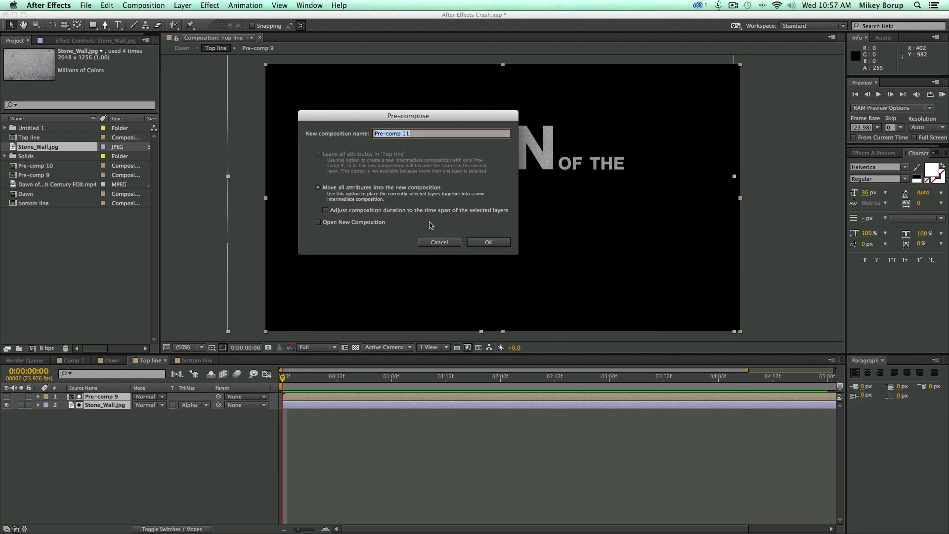
text(top)
key(Return)
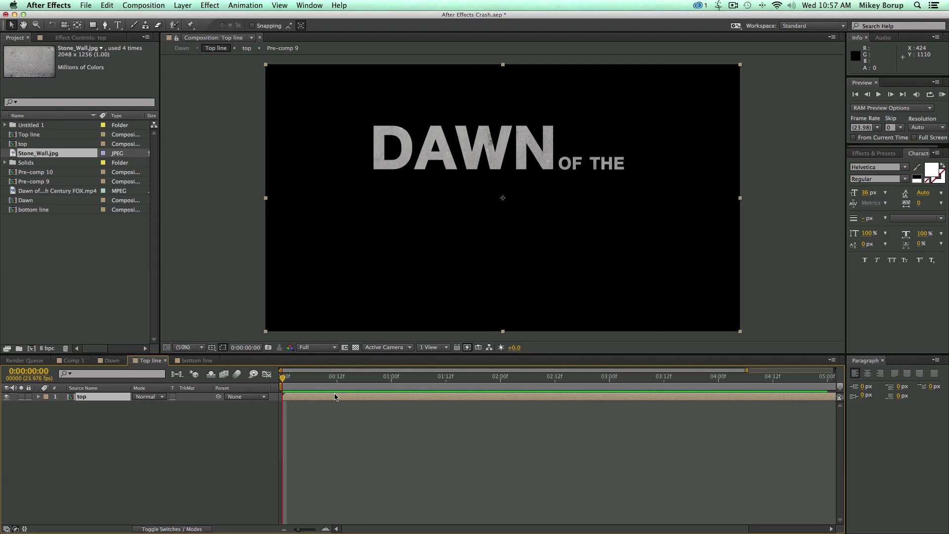
Step: Duplicate the top layer with the upper copy hidden, and add a Stroke layer style to the lower copy
key(super+d)
click(98, 405)
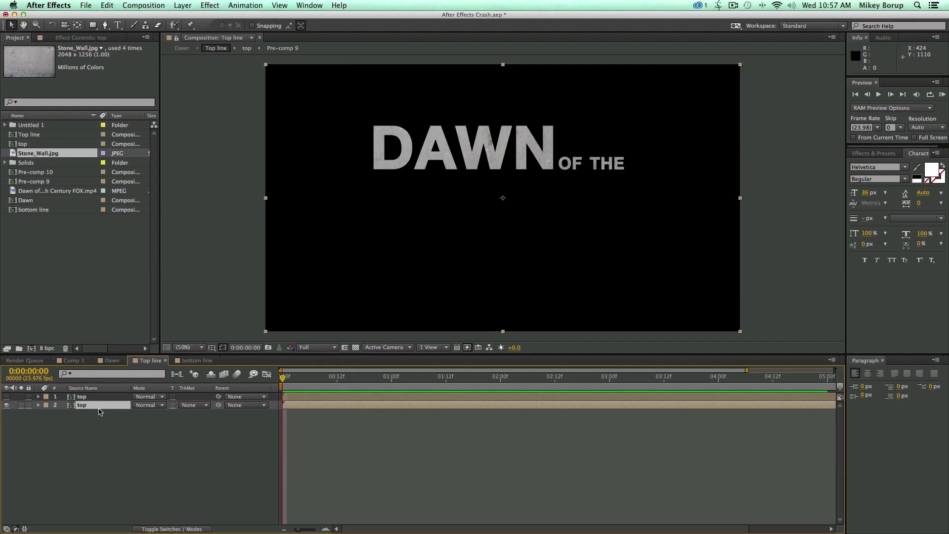
click(183, 6)
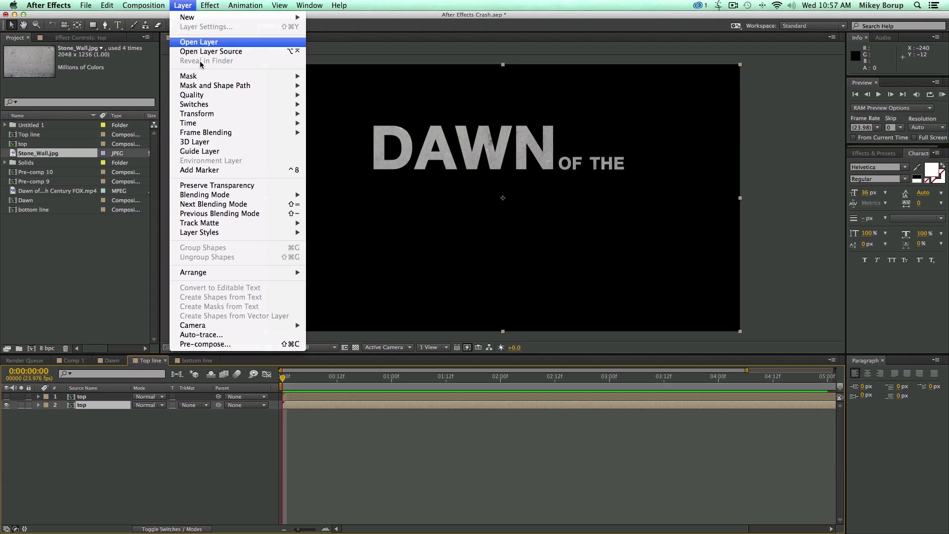
mouse_move(221, 233)
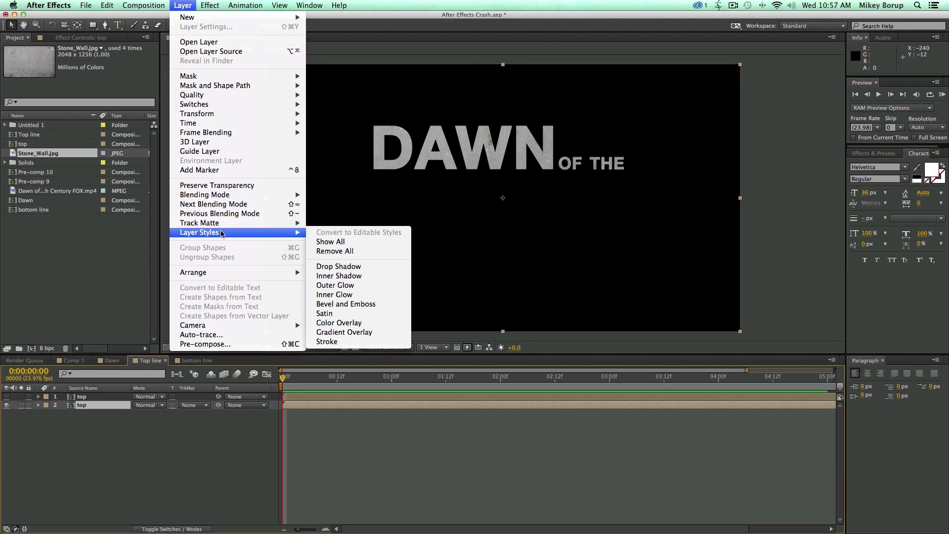
click(327, 341)
key(slash)
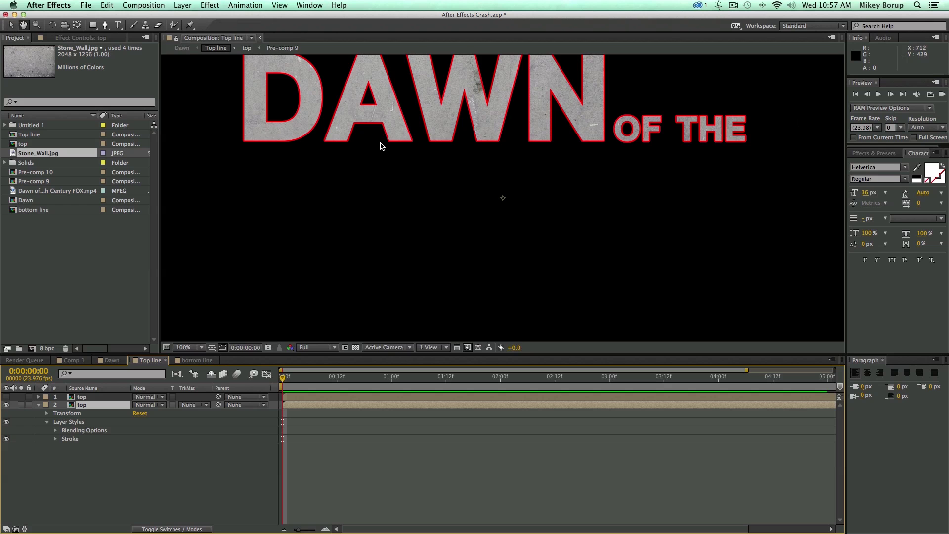
scroll(394, 197, up, 2)
key(v)
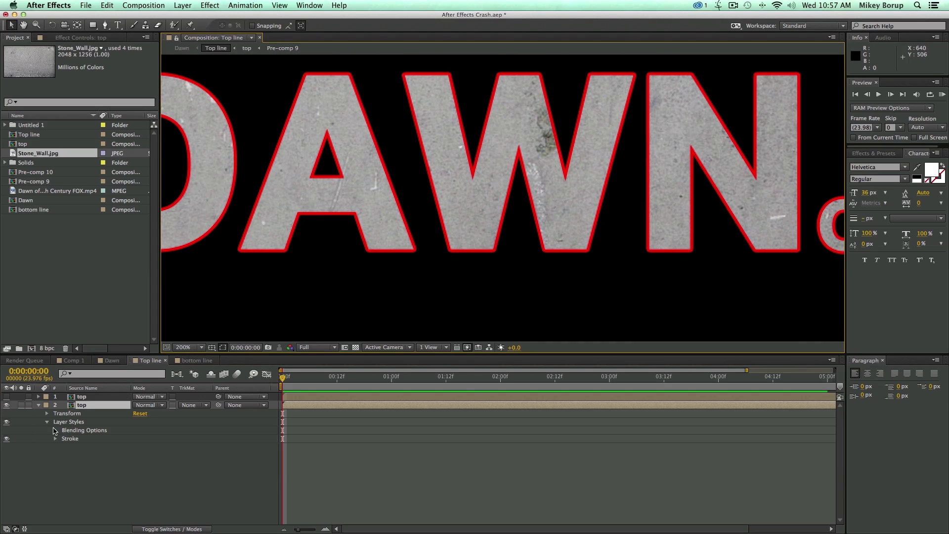
Step: Set the stroke size on the lower top layer to 5
click(55, 440)
click(138, 464)
key(Return)
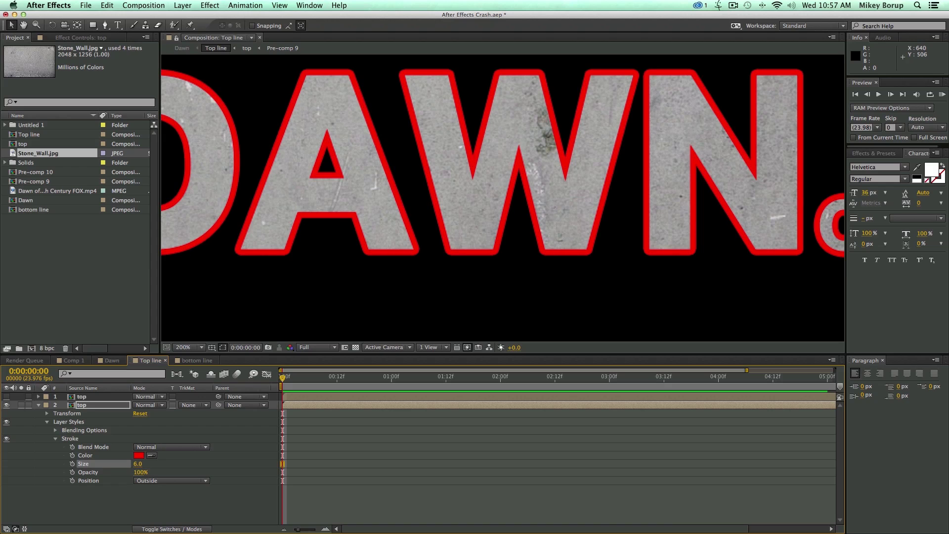
click(138, 464)
text(5)
key(Return)
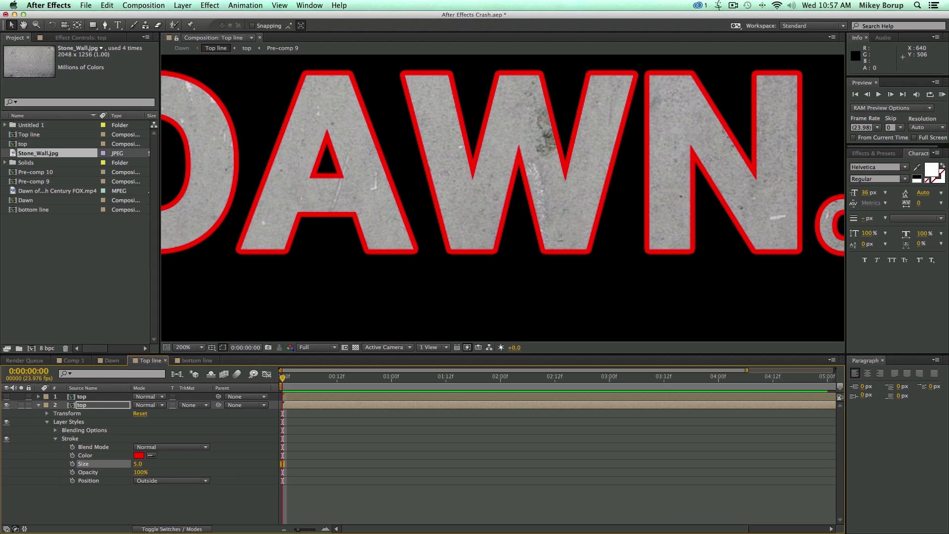
Step: Change the lower top layer's stroke color to dark gray 525252 and collapse the layer's properties
click(139, 455)
mouse_move(215, 316)
mouse_down()
mouse_move(183, 332)
mouse_move(201, 352)
mouse_move(186, 356)
mouse_up()
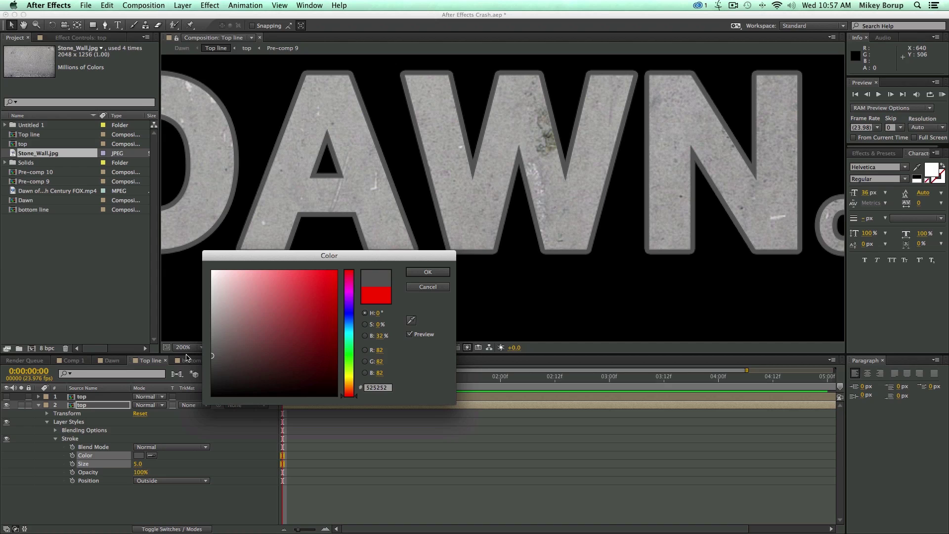
click(428, 272)
key(comma)
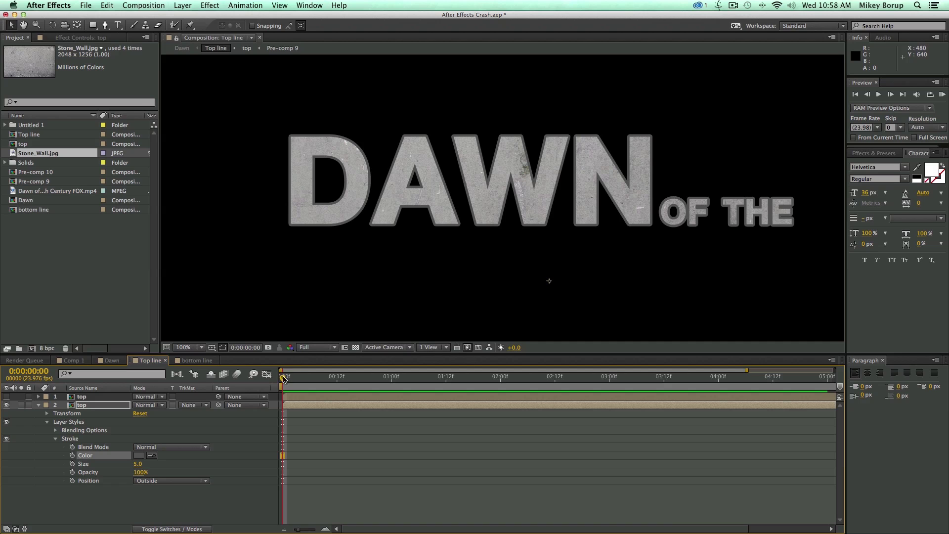
click(38, 406)
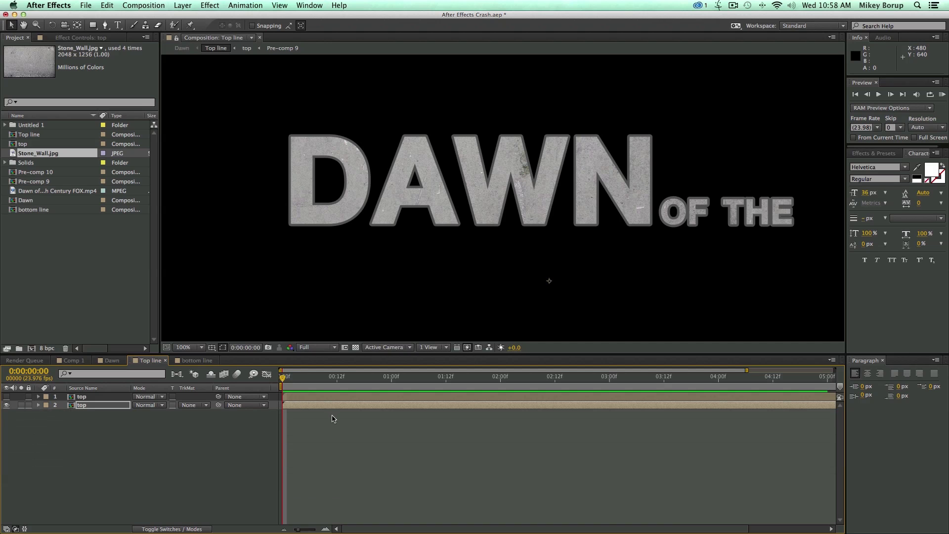
Step: Duplicate the stroked top layer and draw a rectangular mask around the word DAWN on the upper stroked copy
scroll(662, 242, up, 2)
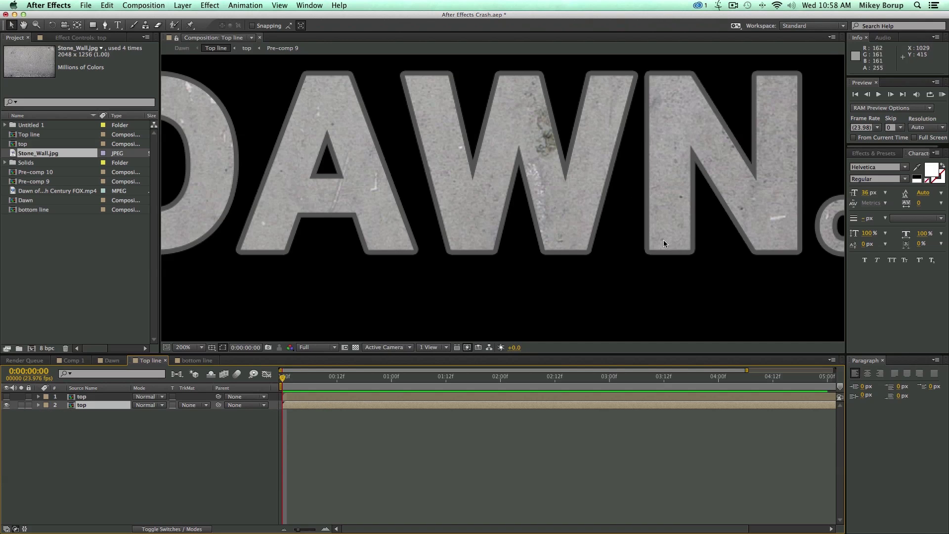
drag(663, 239, 303, 258)
key(super+d)
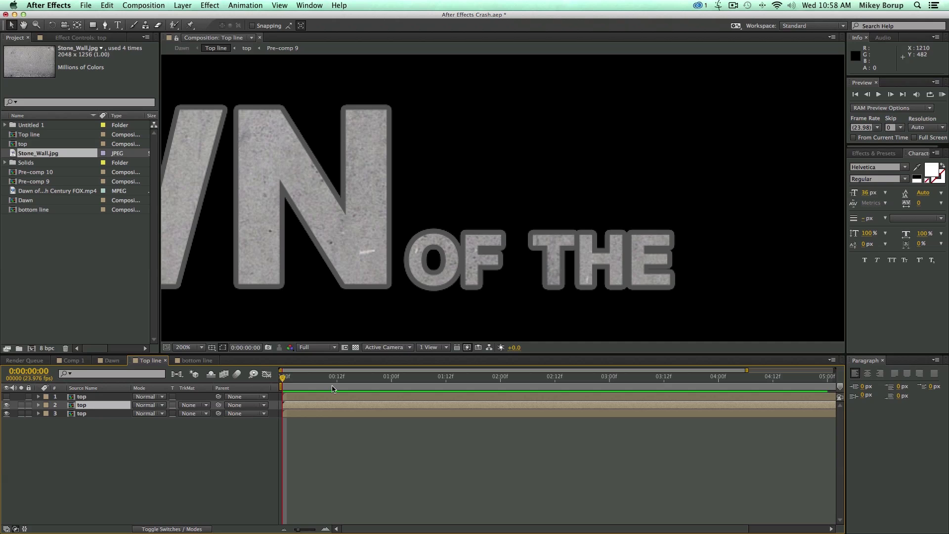
scroll(333, 161, down, 3)
click(92, 25)
mouse_move(273, 161)
mouse_down()
mouse_move(394, 223)
mouse_move(478, 240)
mouse_up()
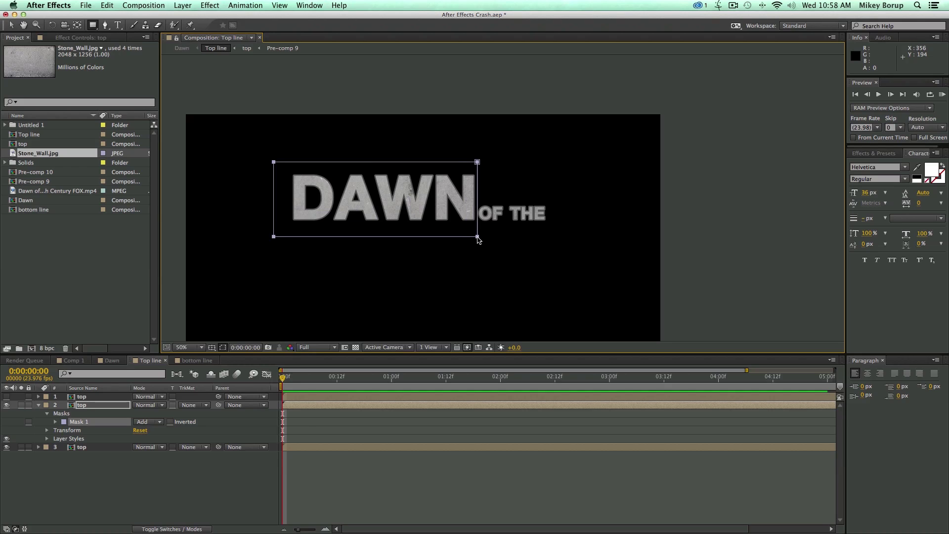
Step: Reduce the stroke size on the lowest, unmasked top layer to 3 for a thinner outline around OF THE
click(311, 448)
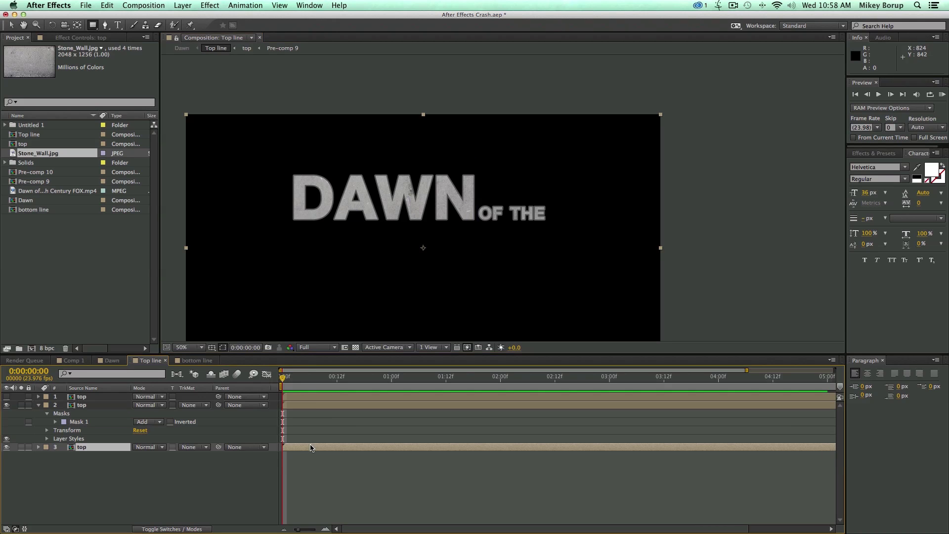
click(39, 447)
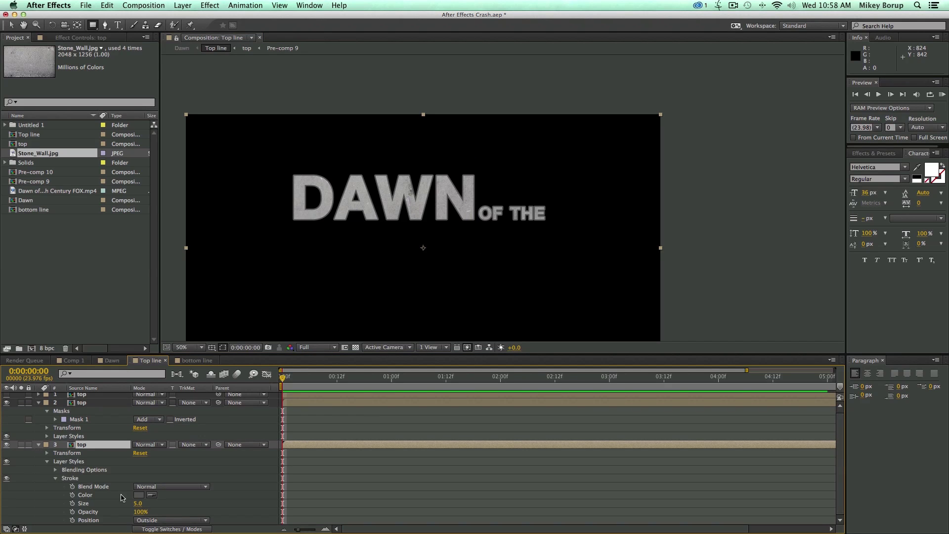
click(139, 503)
key(Return)
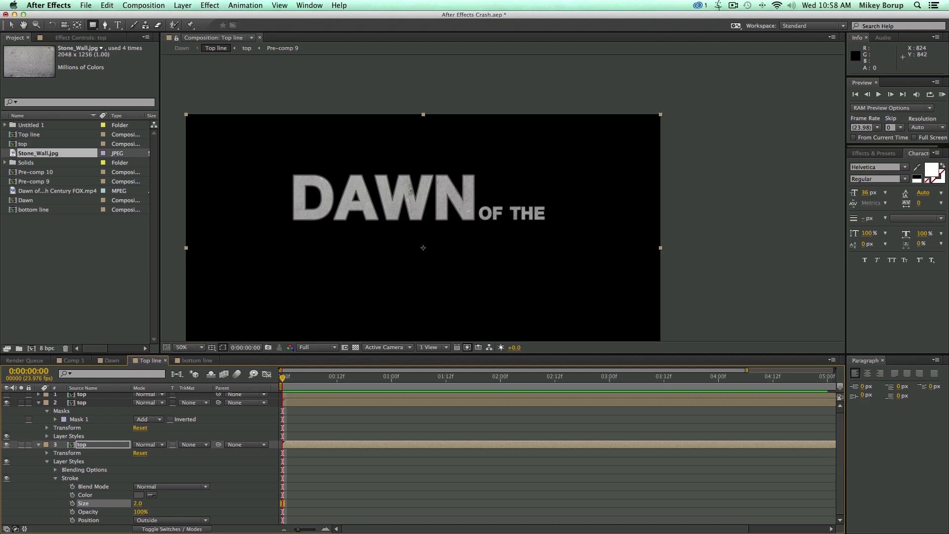
key(period)
key(period)
key(period)
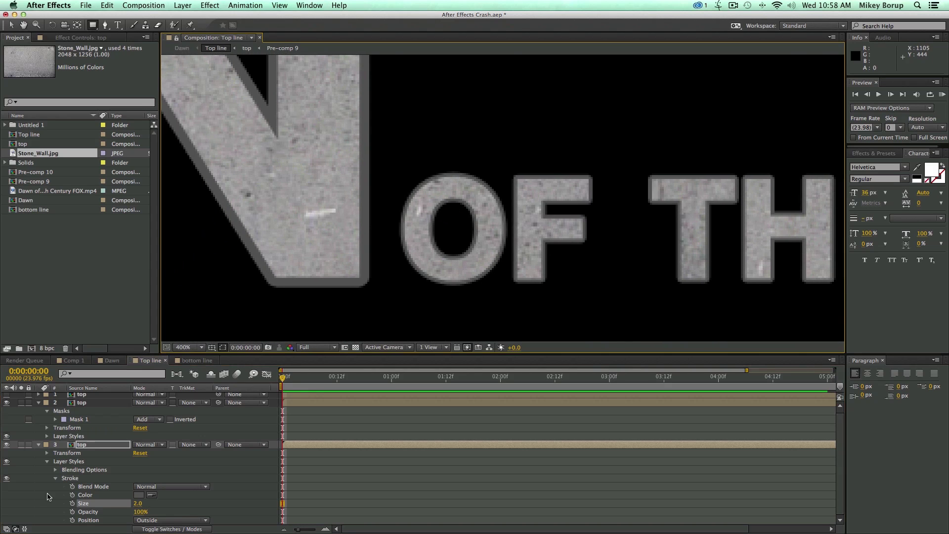
click(142, 503)
text(3)
key(Return)
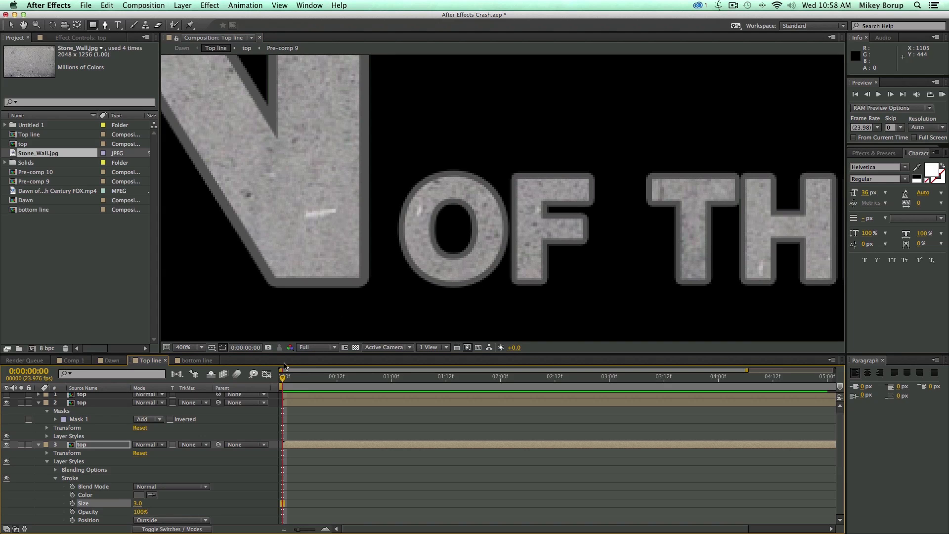
key(comma)
key(comma)
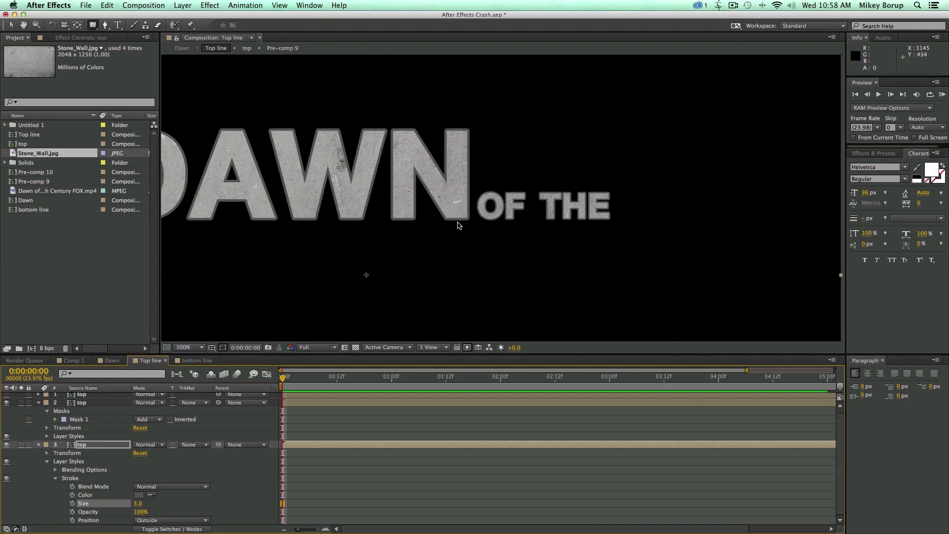
key(comma)
scroll(455, 222, left, 3)
scroll(456, 222, down, 2)
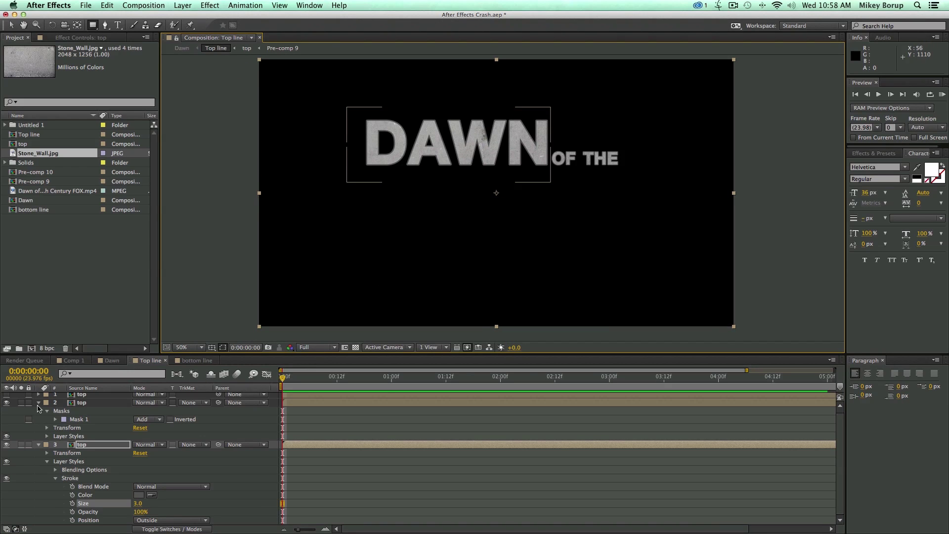
Step: In the bottom line composition, pre-compose both layers together as "bottom" and duplicate the resulting layer
click(196, 360)
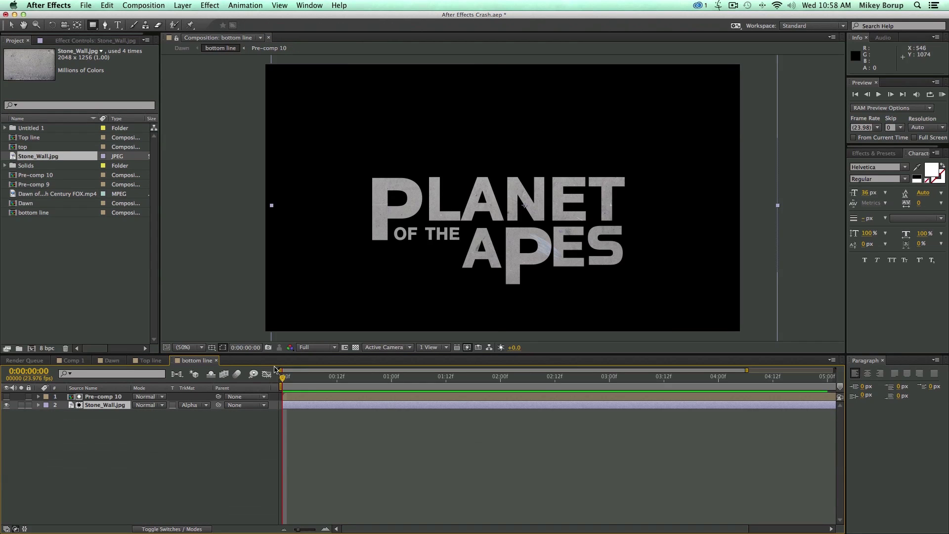
click(380, 396)
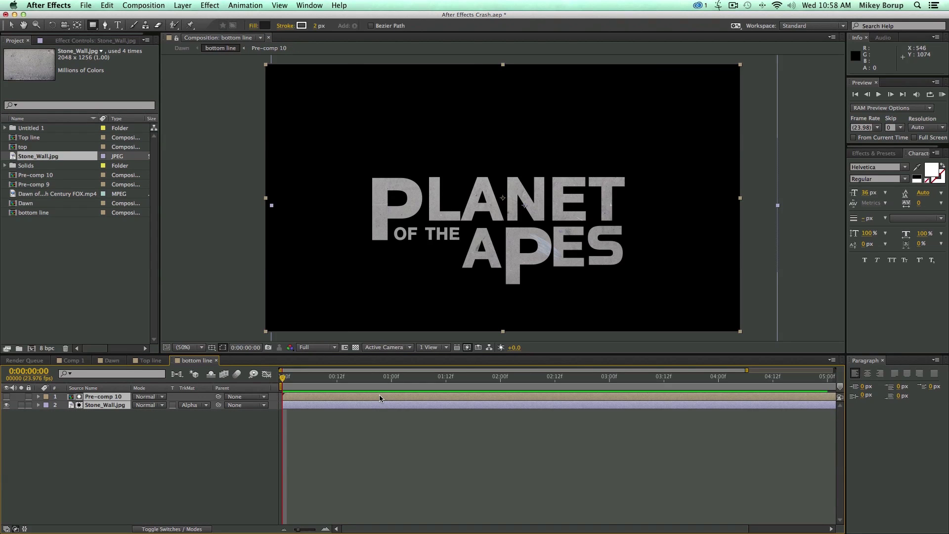
key(super+shift+c)
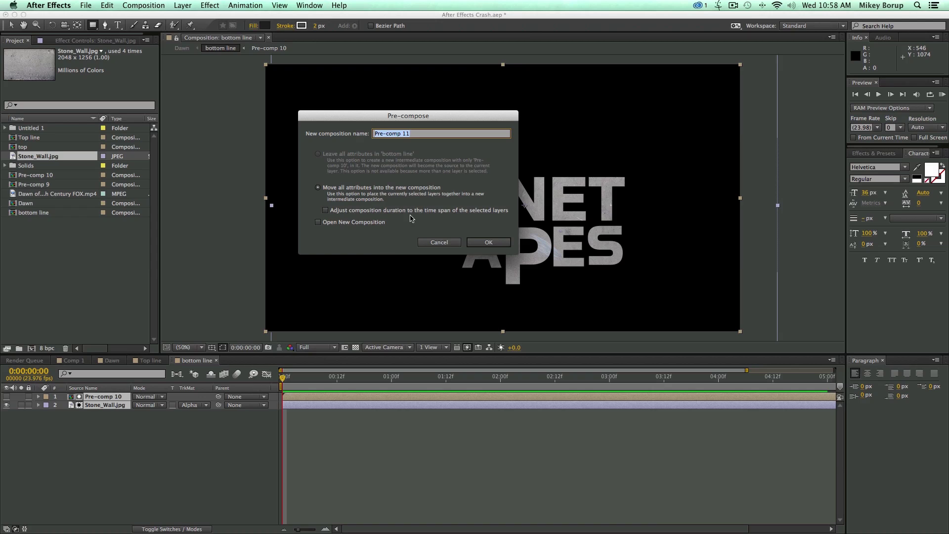
text(bottom)
key(Return)
key(super+d)
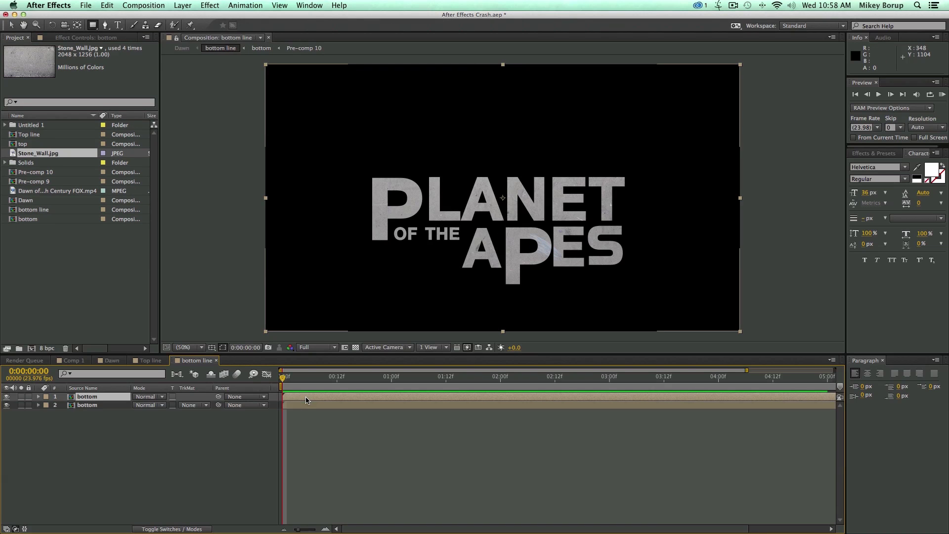
Step: Copy the Stroke layer style from the masked layer in Top line and paste it onto the lower bottom layer in bottom line
click(159, 363)
click(103, 413)
click(81, 405)
click(39, 405)
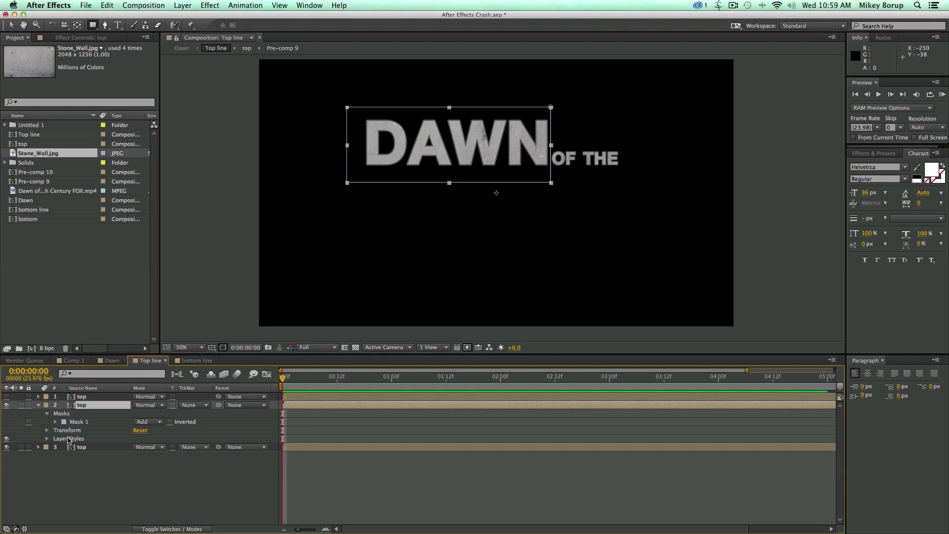
click(47, 438)
click(73, 455)
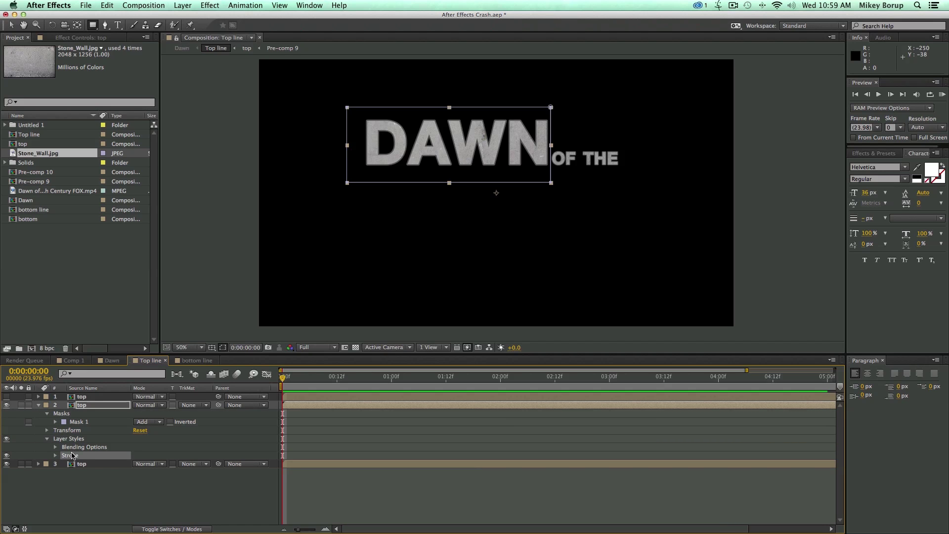
click(196, 360)
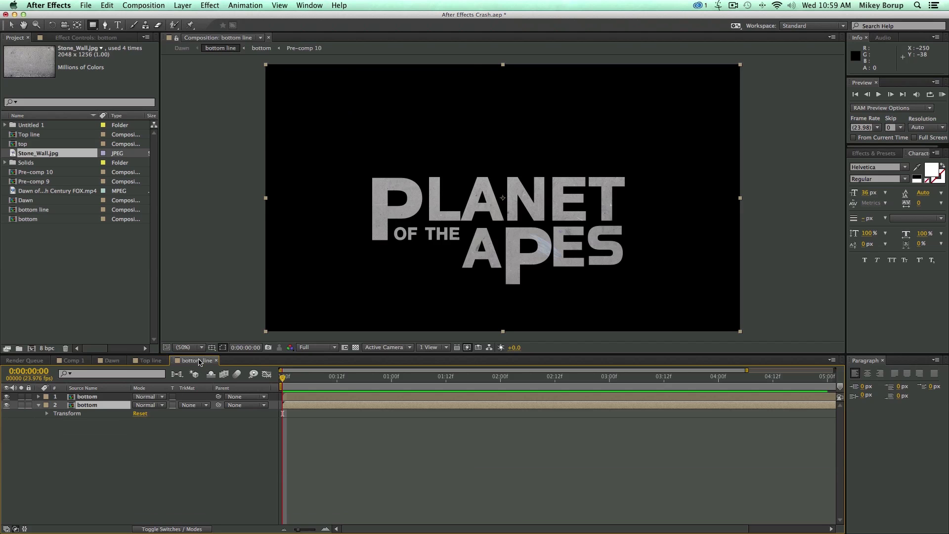
key(super+v)
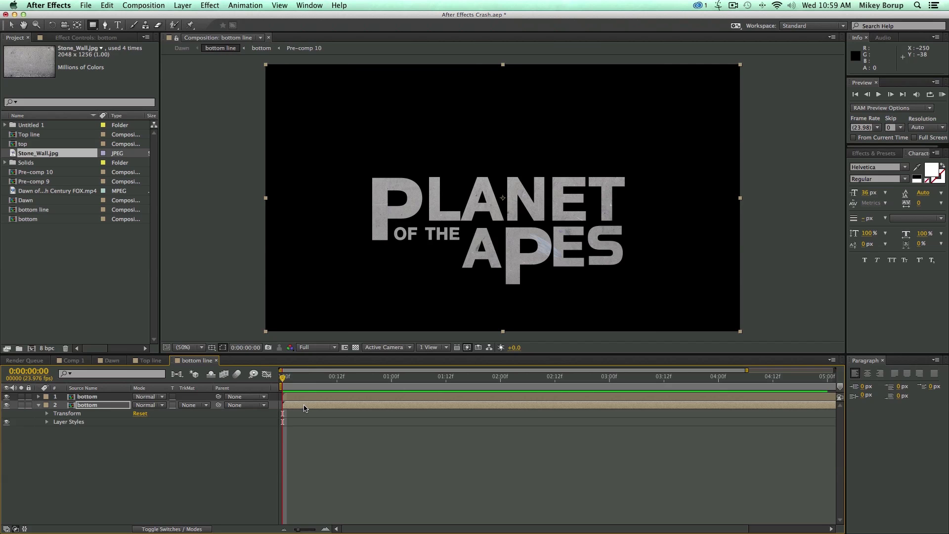
Step: Duplicate the stroked lower bottom layer in the bottom line composition
scroll(423, 264, up, 5)
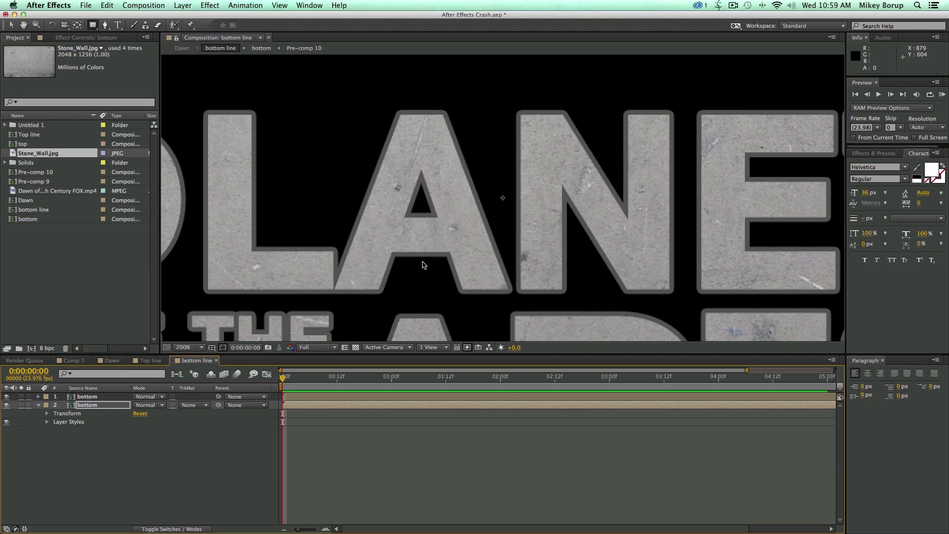
drag(364, 207, 465, 185)
key(super+d)
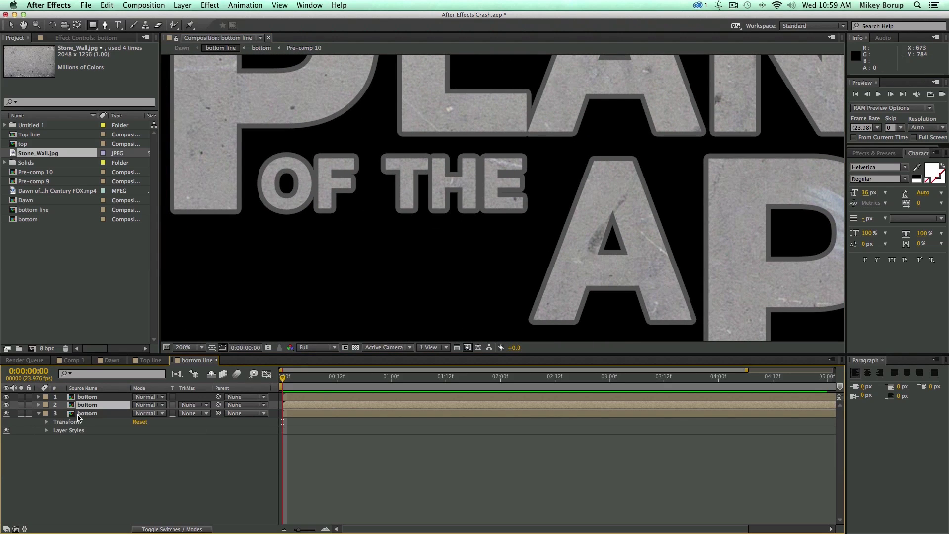
Step: Set the Stroke size of the lowest bottom layer to 3
click(81, 414)
click(48, 431)
click(56, 438)
click(139, 464)
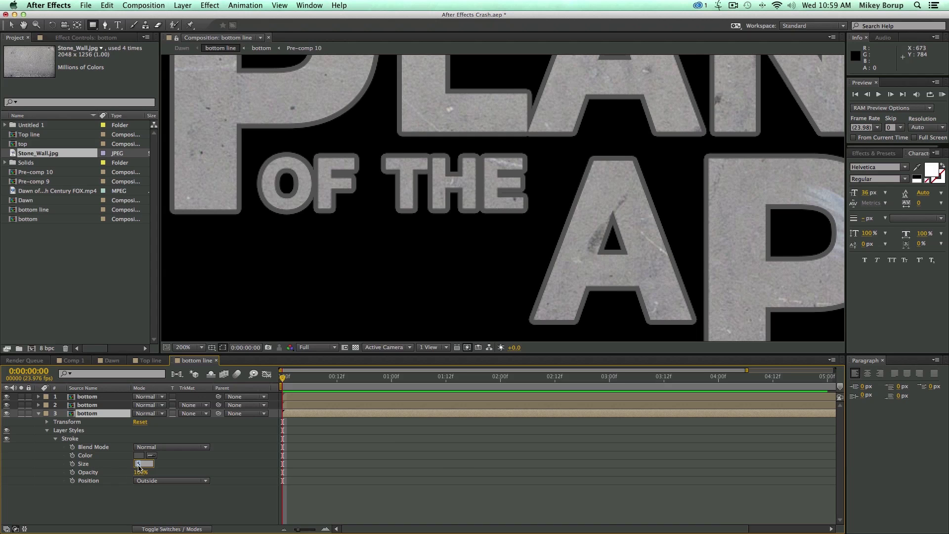
text(3)
key(Return)
Step: Draw a rectangular mask around OF THE on the middle bottom layer and invert it
key(comma)
key(comma)
key(period)
click(301, 404)
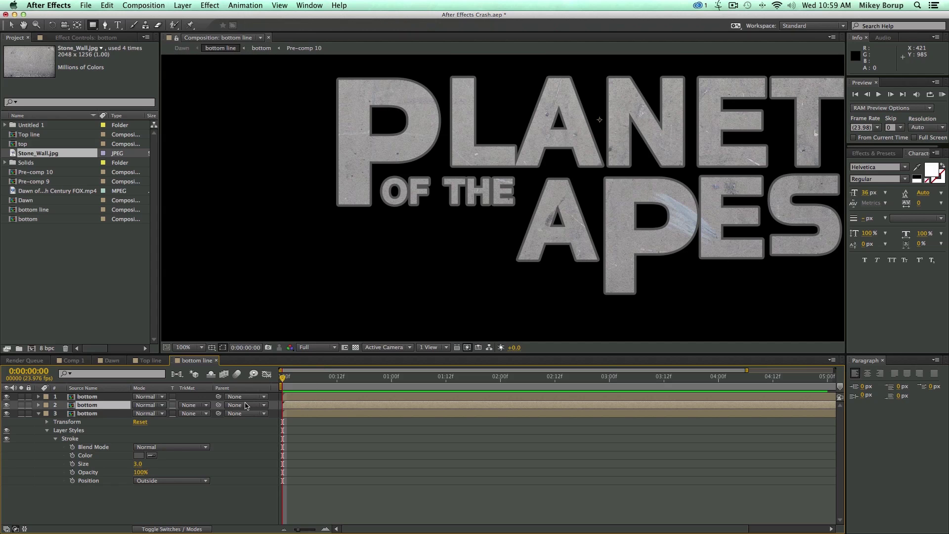
click(38, 413)
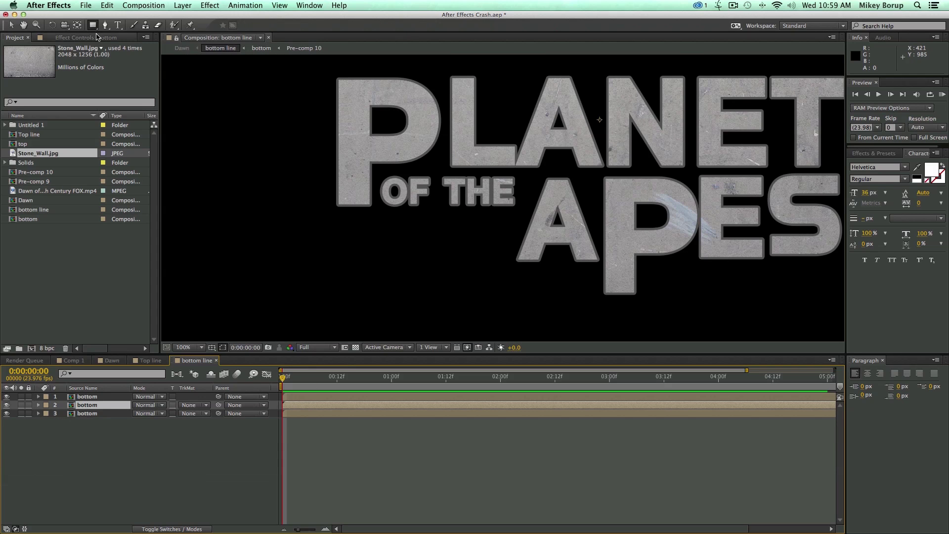
drag(376, 172, 522, 214)
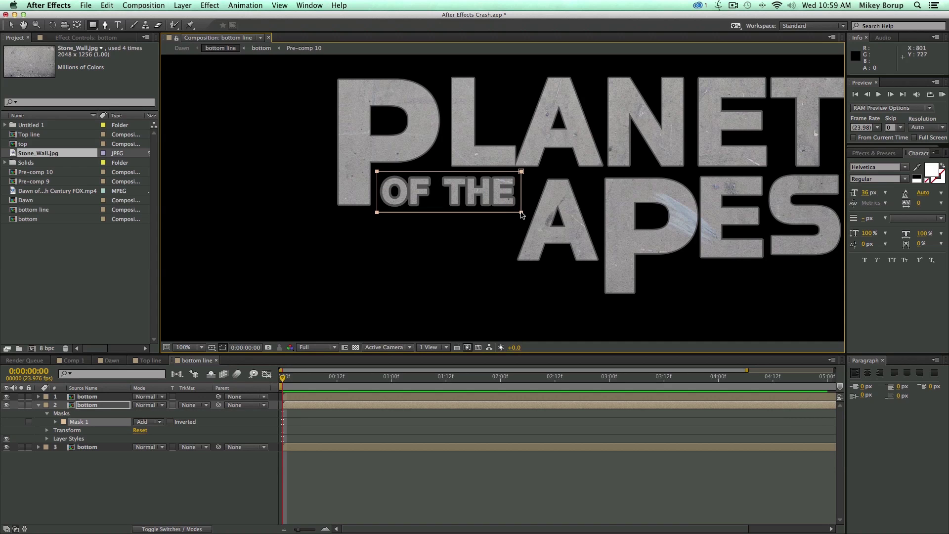
click(170, 422)
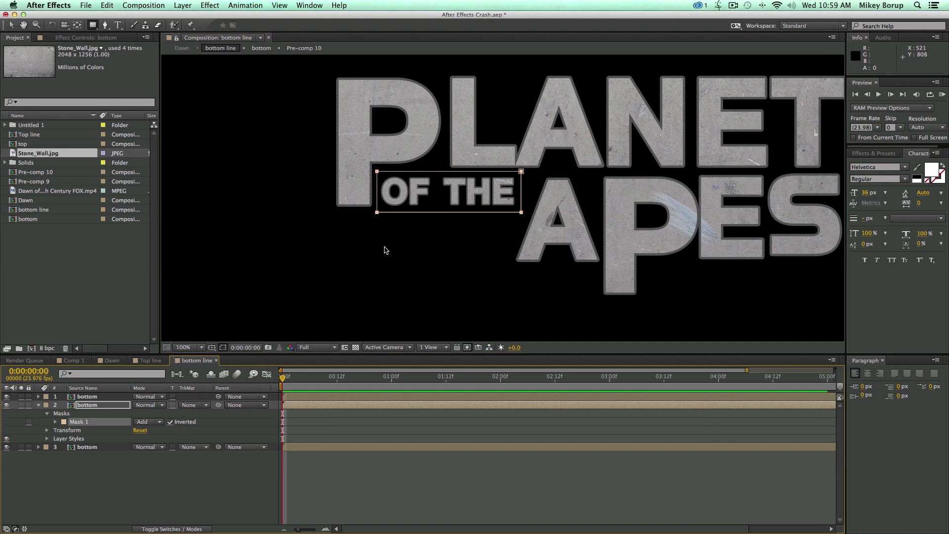
Step: Examine the stroke edges around OF THE and APES and the stone texture inside the letters
click(12, 25)
scroll(434, 190, down, 1)
scroll(444, 185, up, 1)
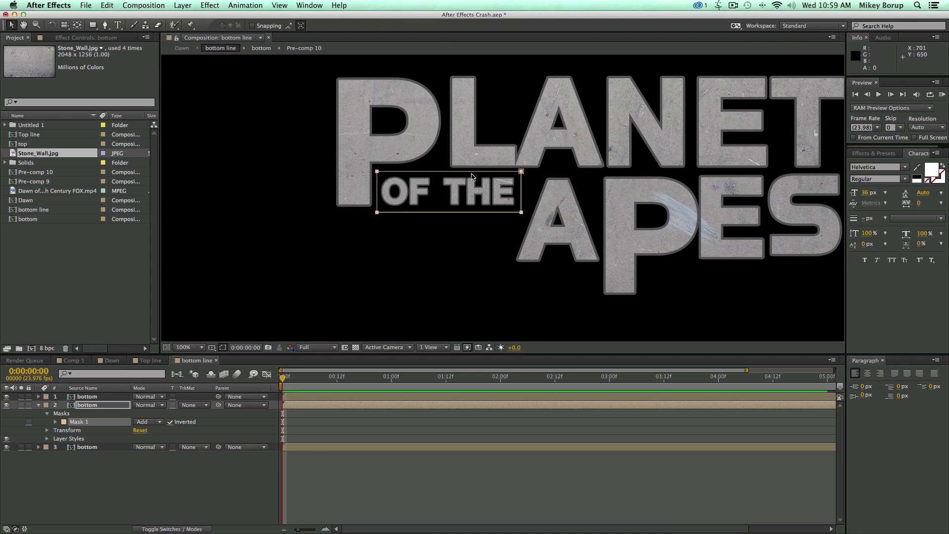
click(84, 447)
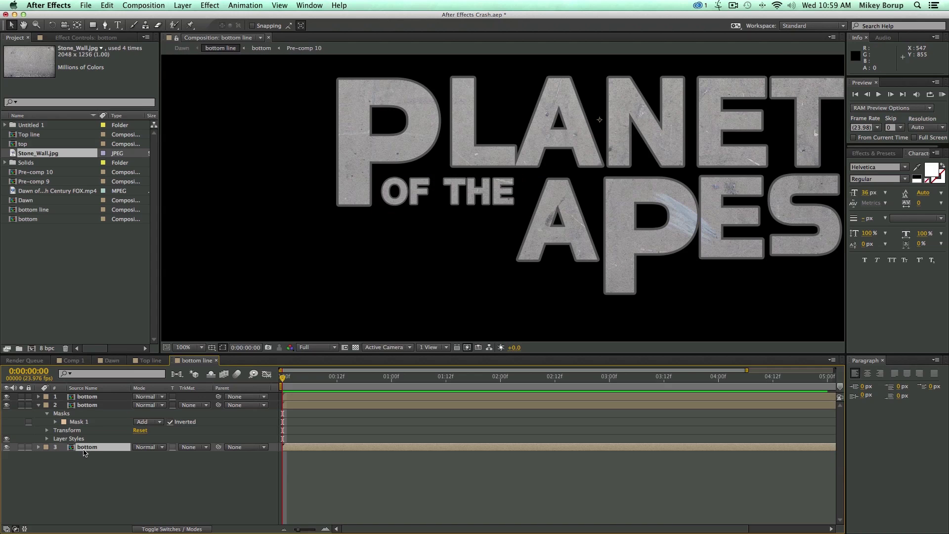
click(101, 405)
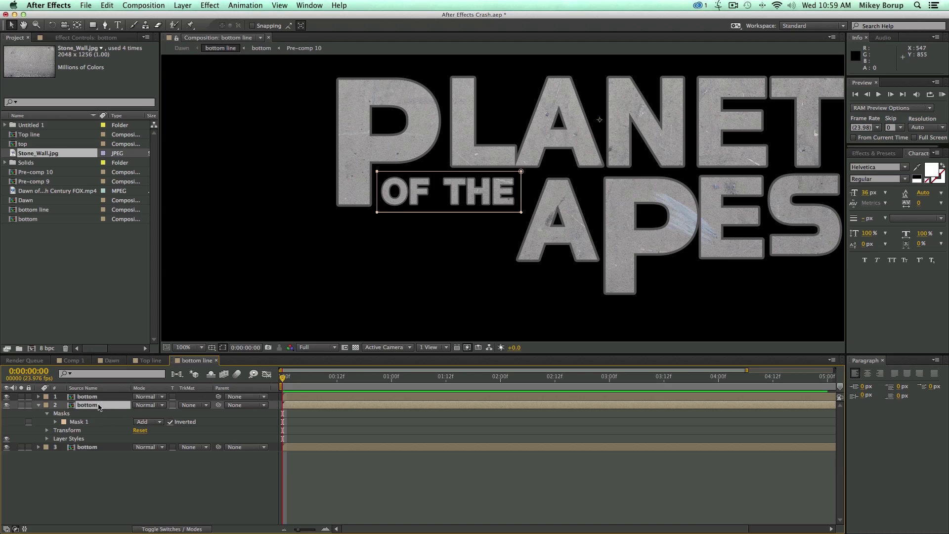
click(372, 513)
scroll(502, 198, down, 2)
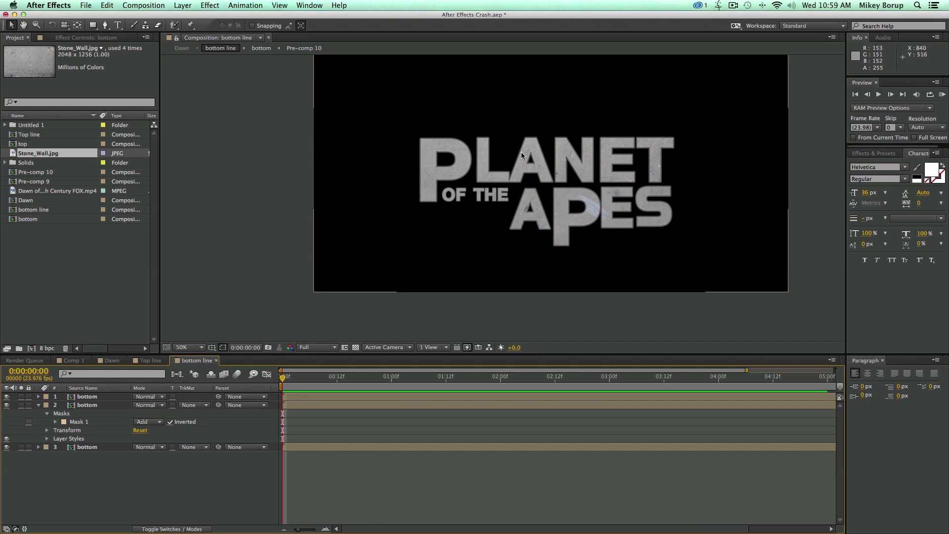
scroll(523, 163, up, 4)
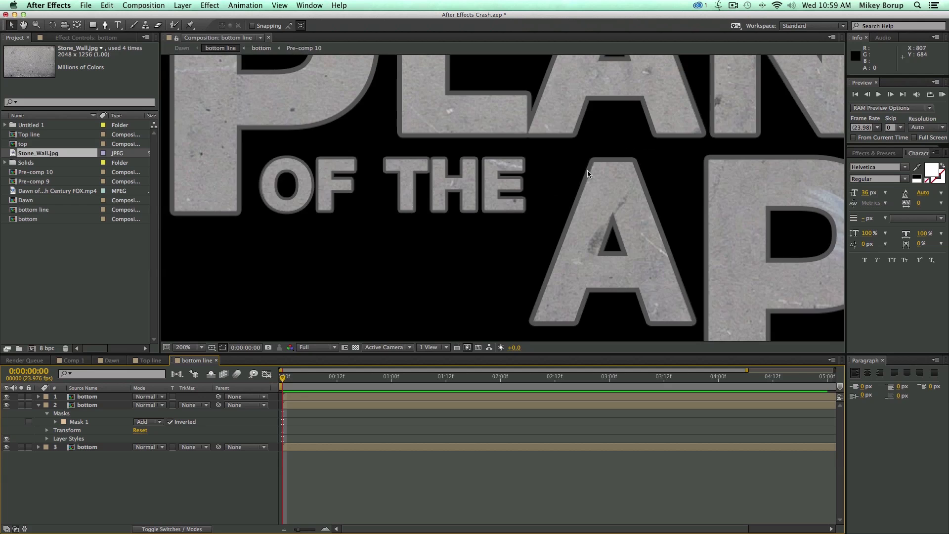
drag(605, 177, 289, 135)
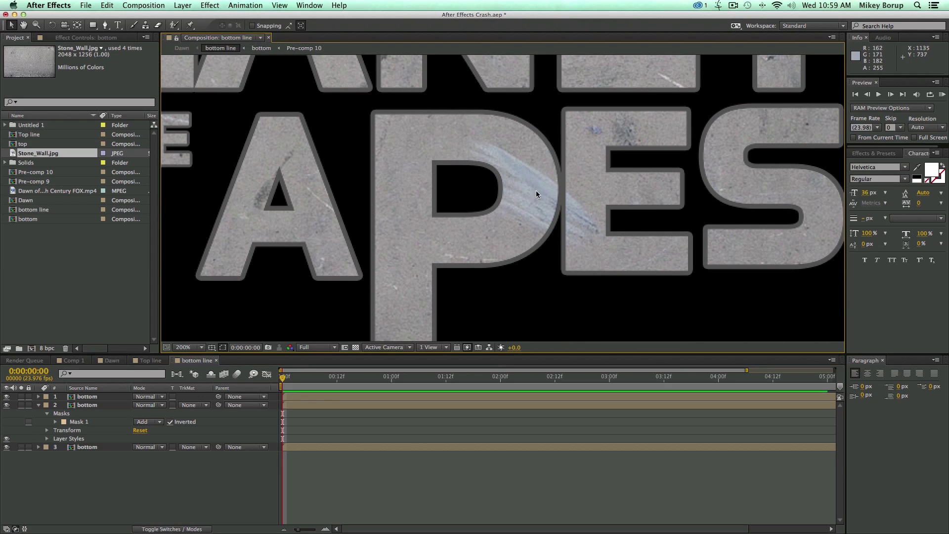
Step: Open the nested bottom composition and apply the Tint effect to its Stone_Wall.jpg layer
double_click(298, 396)
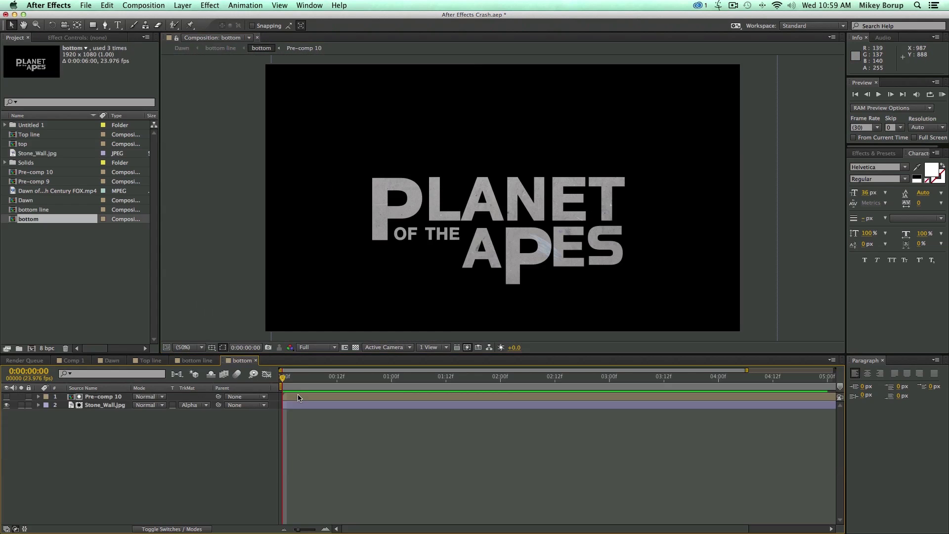
double_click(298, 397)
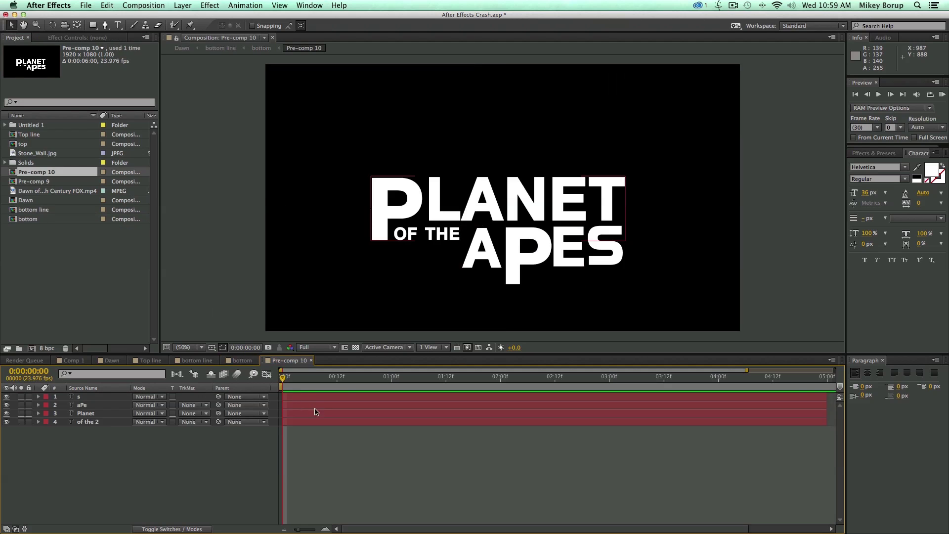
click(242, 361)
click(300, 405)
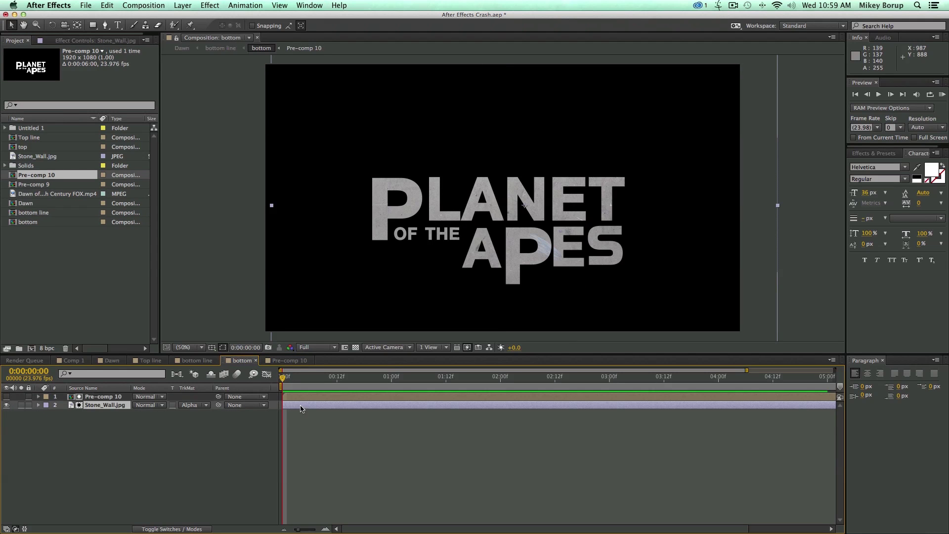
click(210, 5)
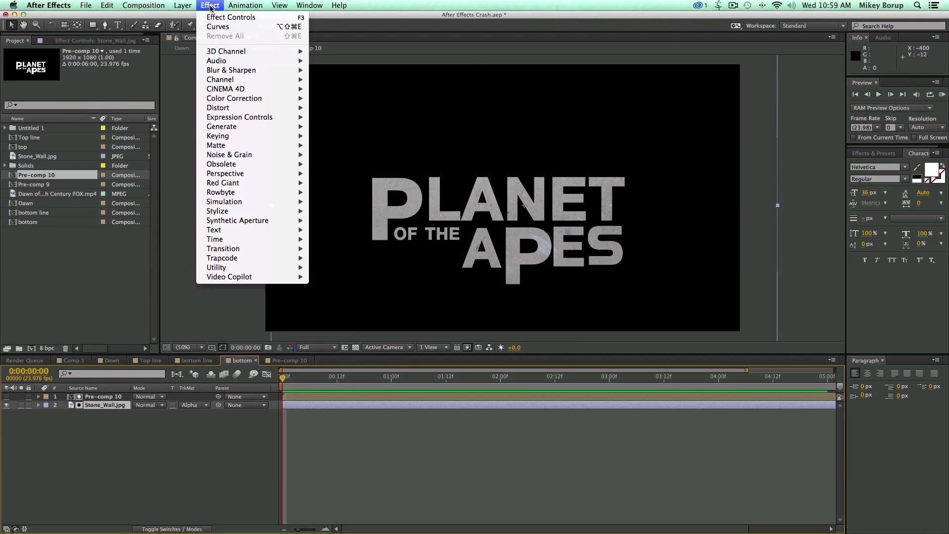
mouse_move(238, 110)
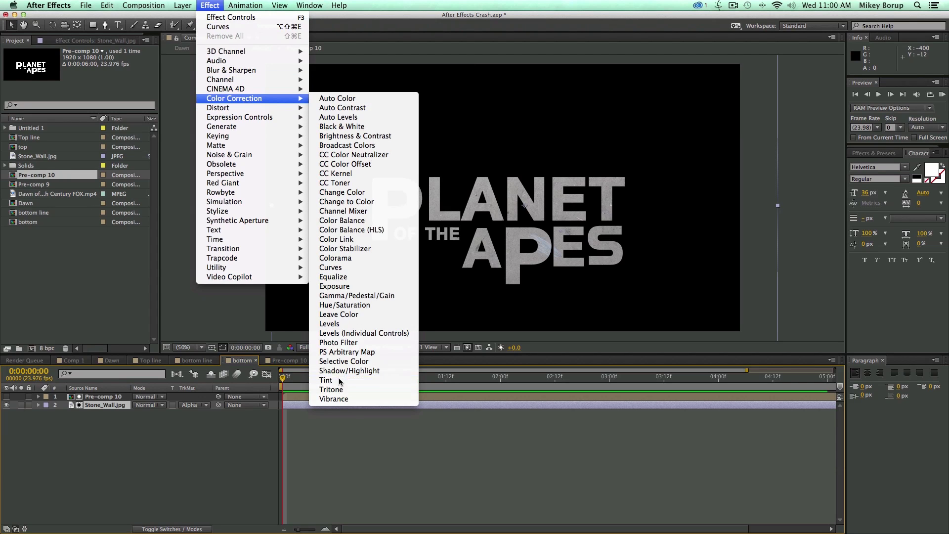
click(336, 379)
scroll(536, 267, up, 4)
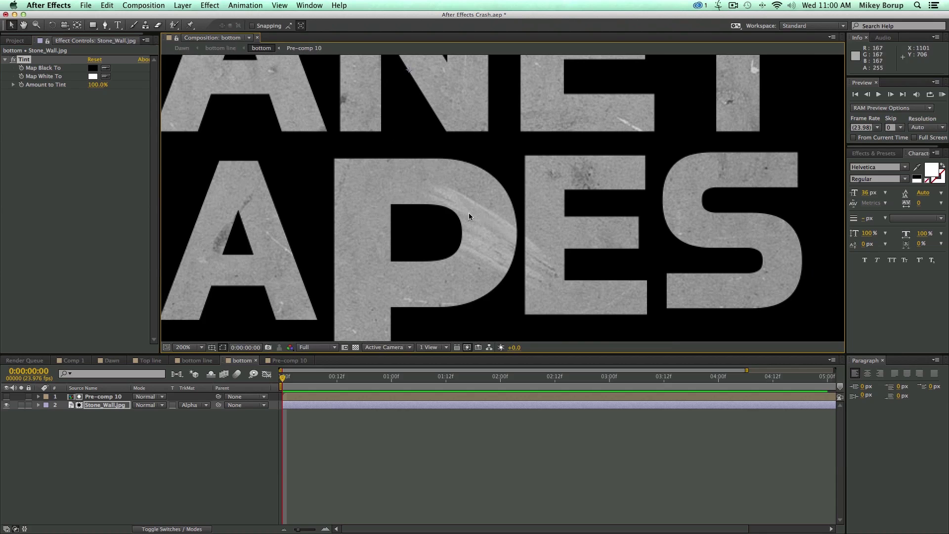
scroll(436, 206, down, 4)
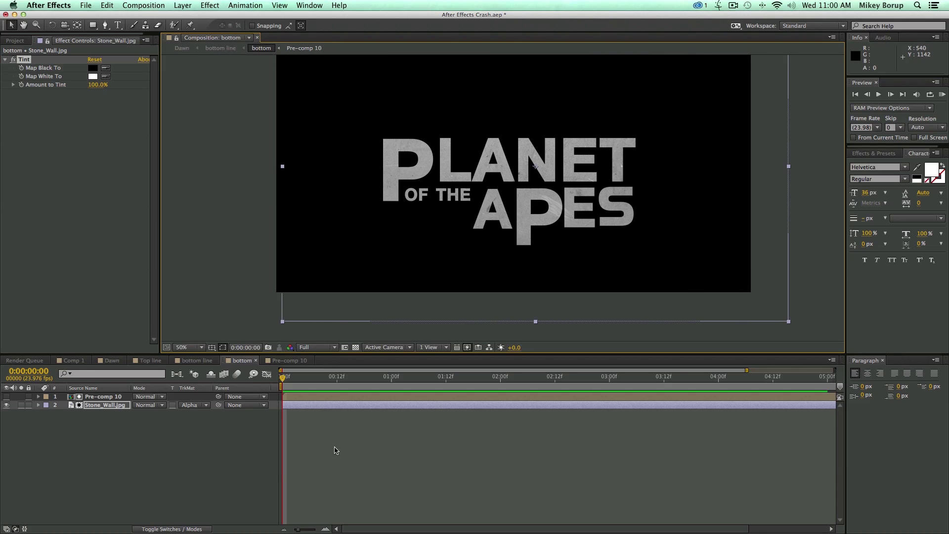
Step: Copy the Tint effect and paste it onto the Stone_Wall.jpg layer in the nested top composition
click(30, 61)
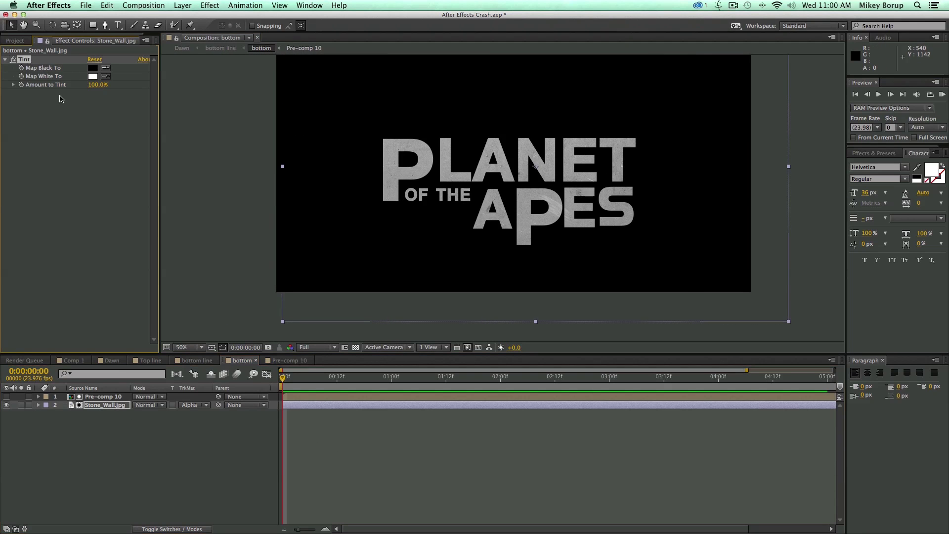
click(146, 361)
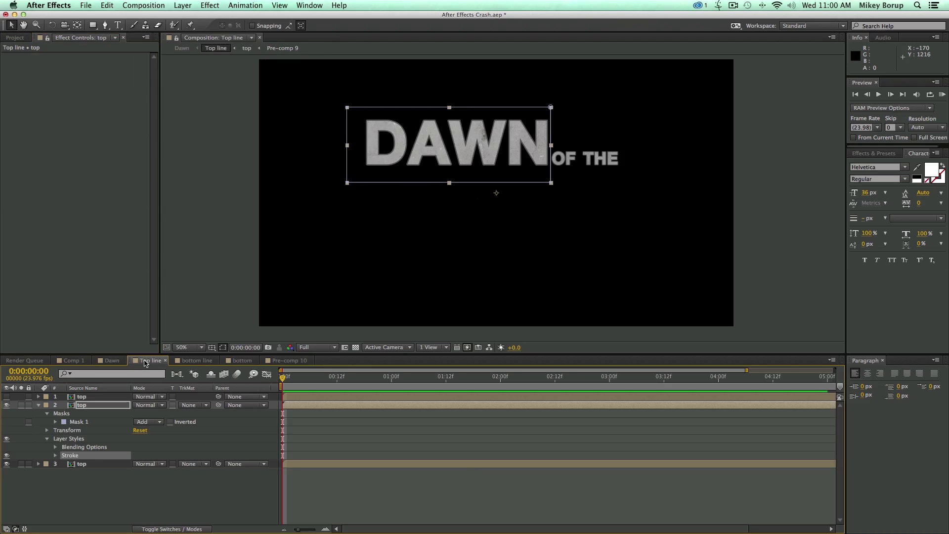
double_click(85, 406)
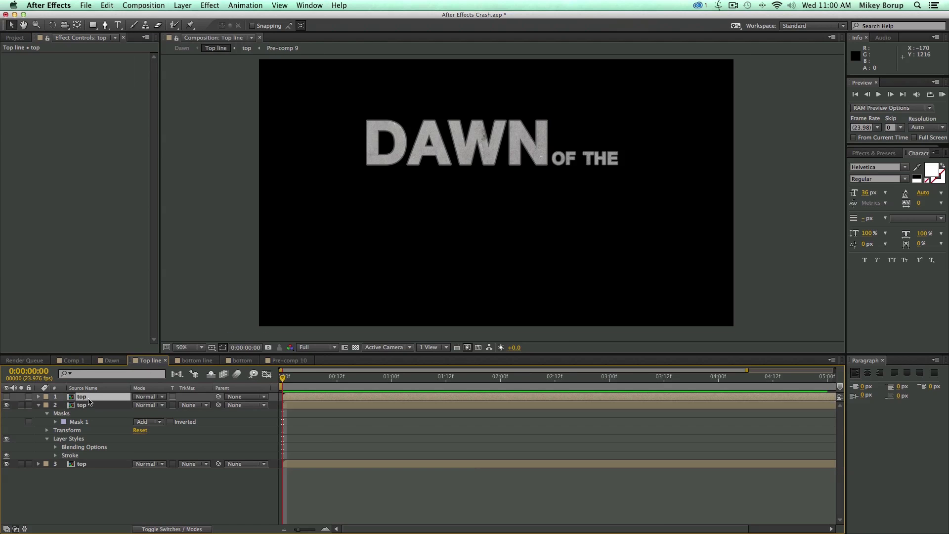
click(363, 444)
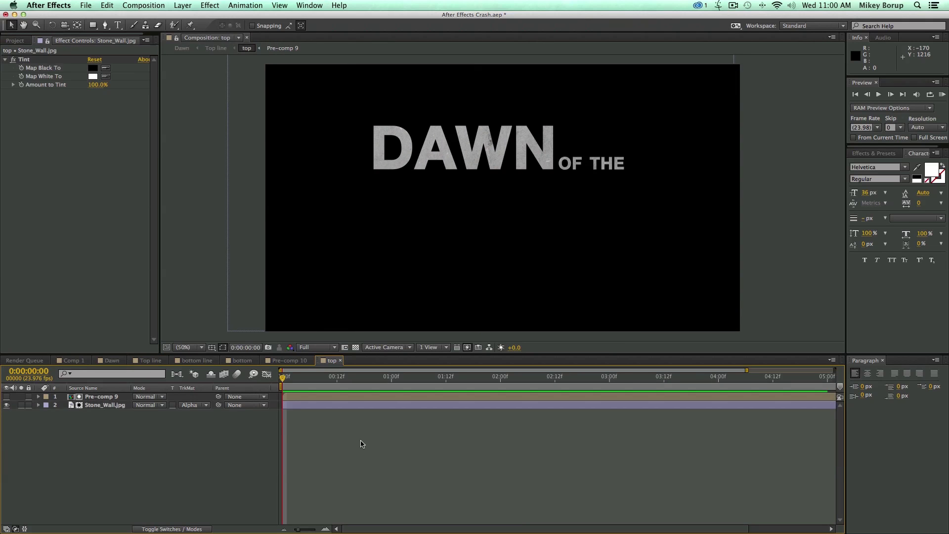
Step: Examine the tinted texture and stroke edges of the complete title in the Dawn composition
click(107, 361)
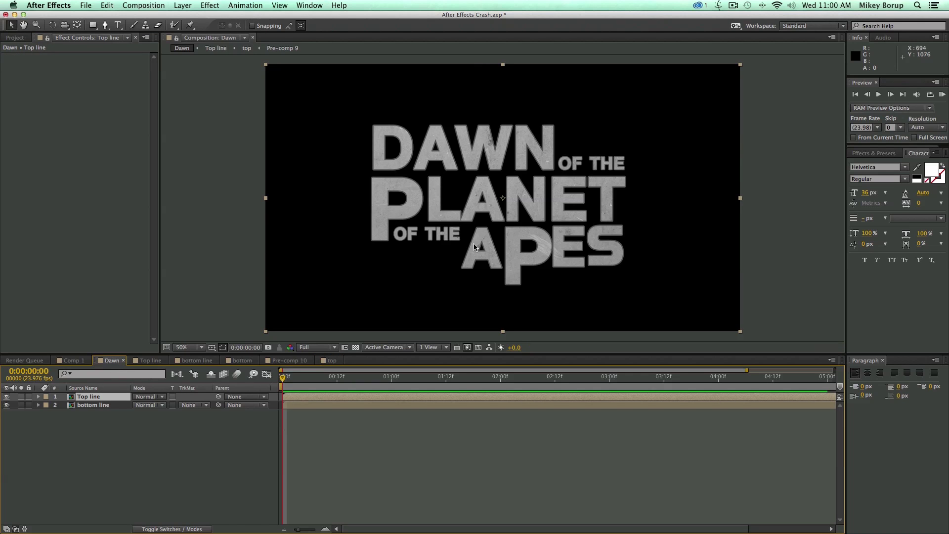
scroll(498, 186, up, 3)
scroll(498, 186, down, 1)
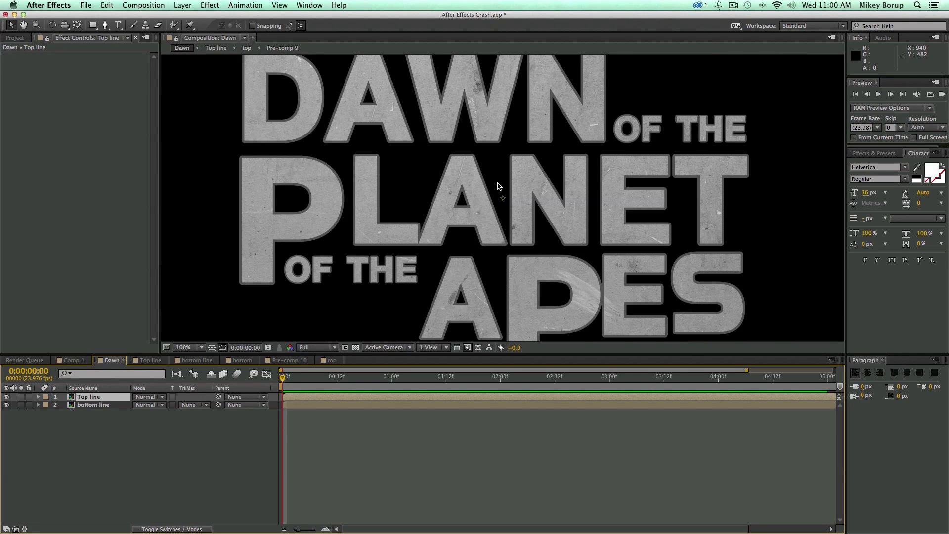
scroll(498, 186, down, 1)
scroll(498, 186, up, 3)
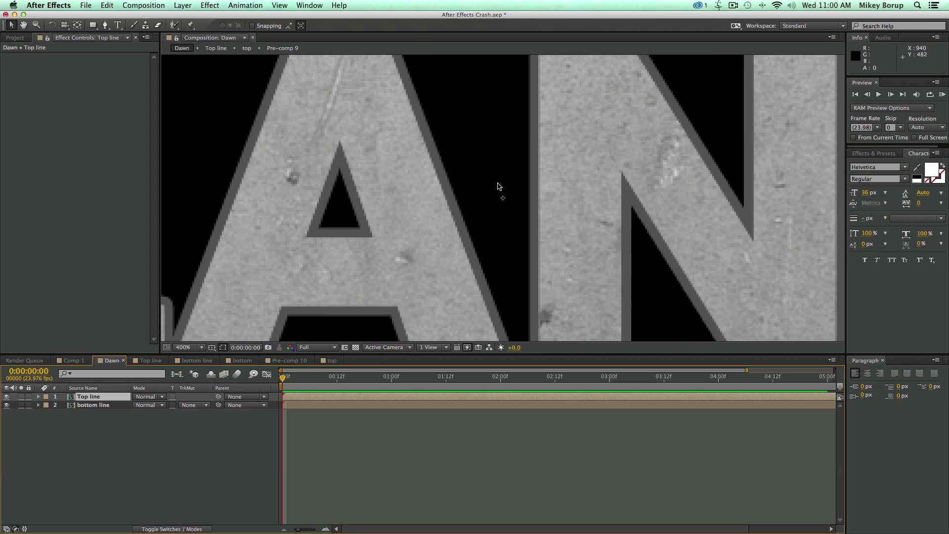
scroll(498, 186, down, 2)
scroll(487, 166, down, 1)
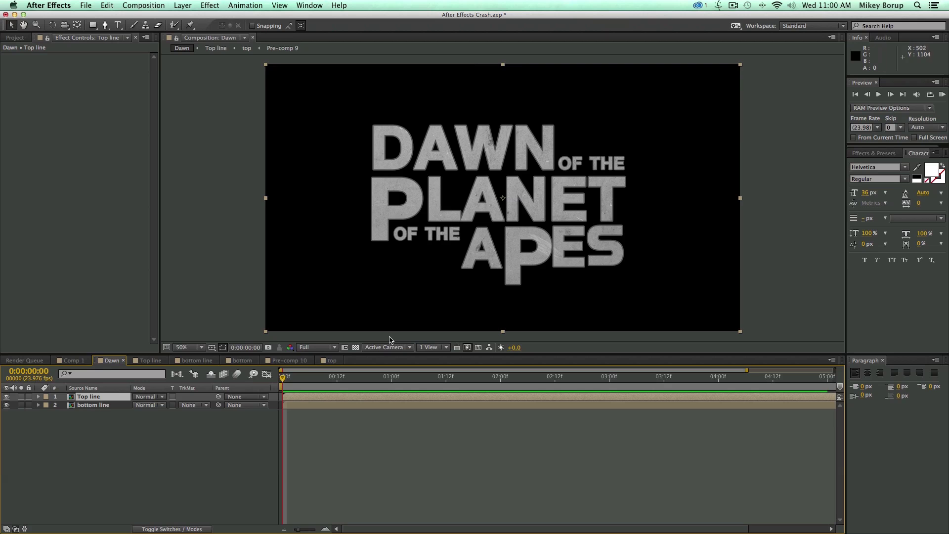
Step: In Top line, collapse the masked layer's properties and make the uppermost top layer visible again
click(158, 363)
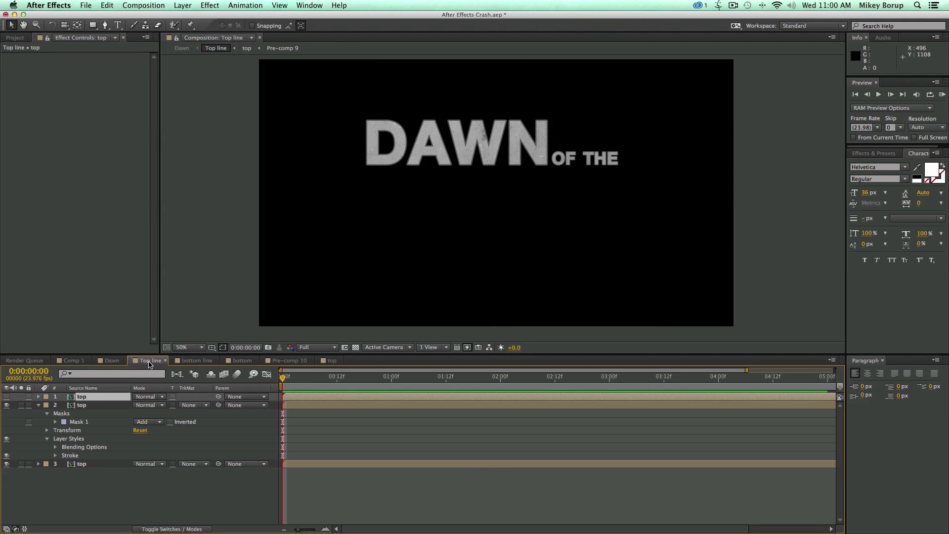
click(43, 408)
click(40, 405)
click(6, 403)
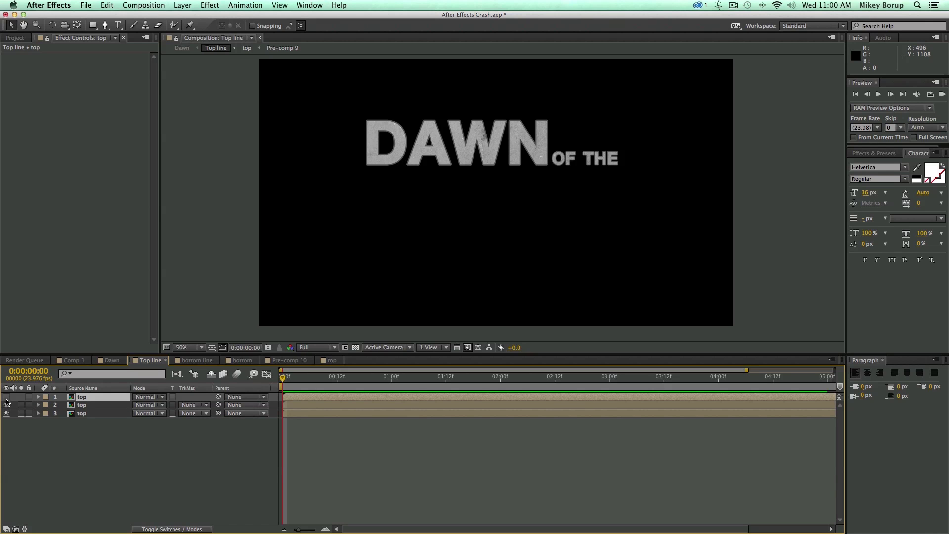
Step: Pre-compose the two lower stroked top layers together as "bottom layer"
click(84, 405)
key(ctrl+Down)
key(ctrl+Down)
key(ctrl+Up)
key(ctrl+Down)
click(94, 405)
key(ctrl+shift+Down)
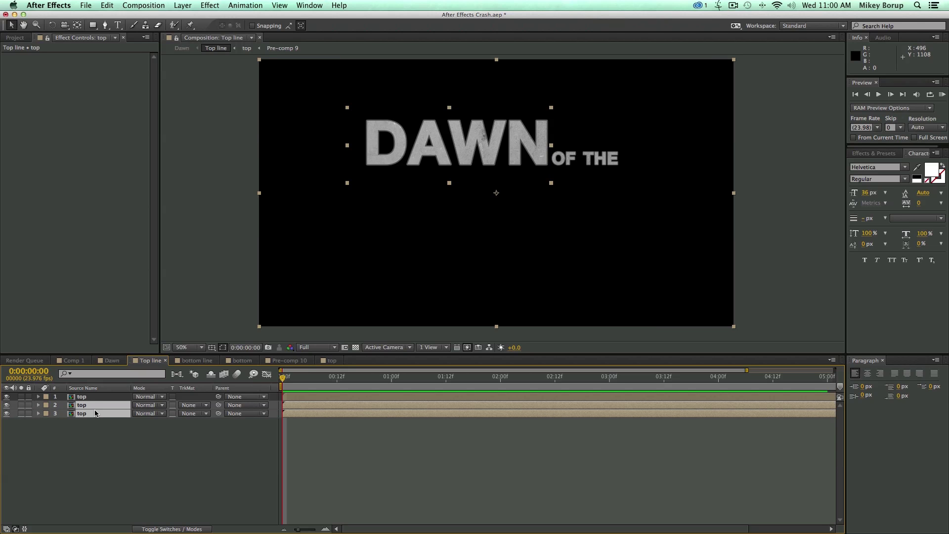
key(ctrl+shift+c)
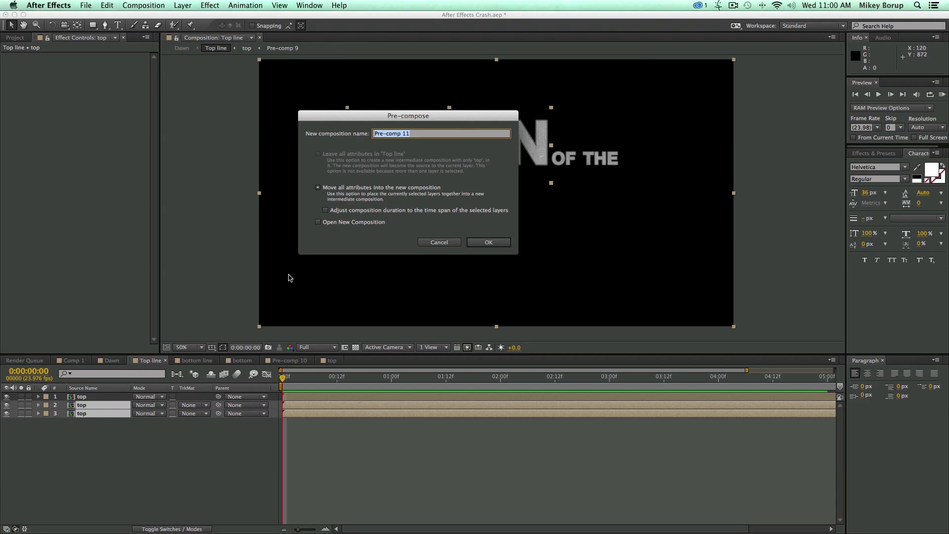
text(bottom layer)
key(Return)
Step: Apply the CC Light Sweep effect to the bottom layer pre-comp in Top line
click(209, 5)
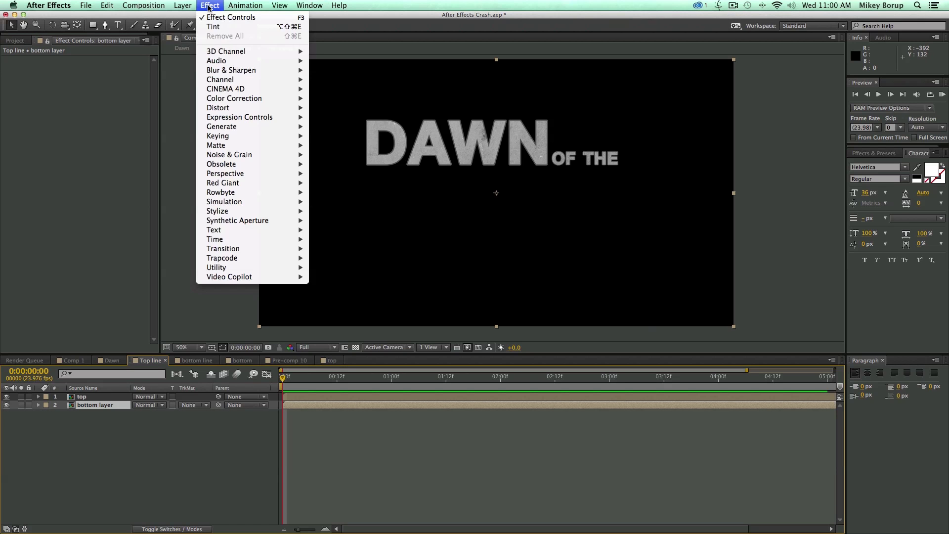
mouse_move(243, 129)
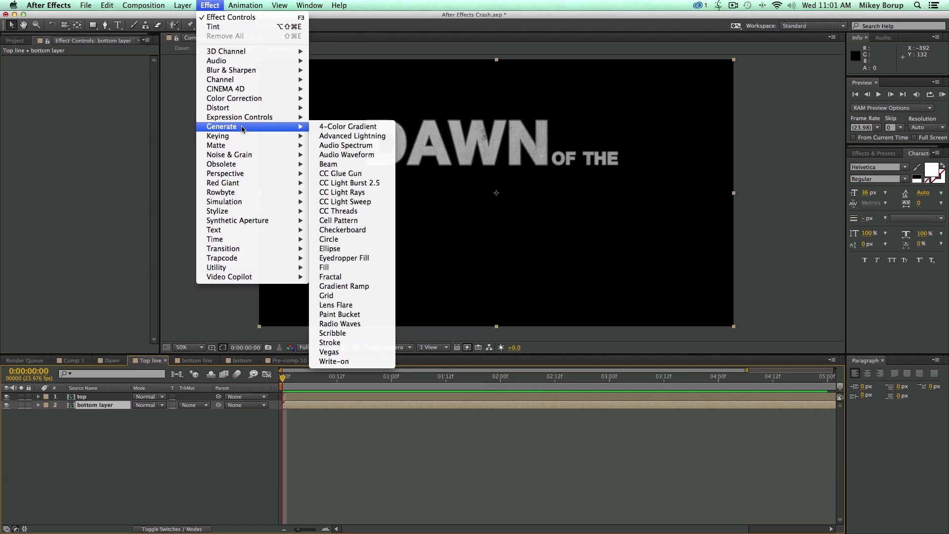
click(373, 202)
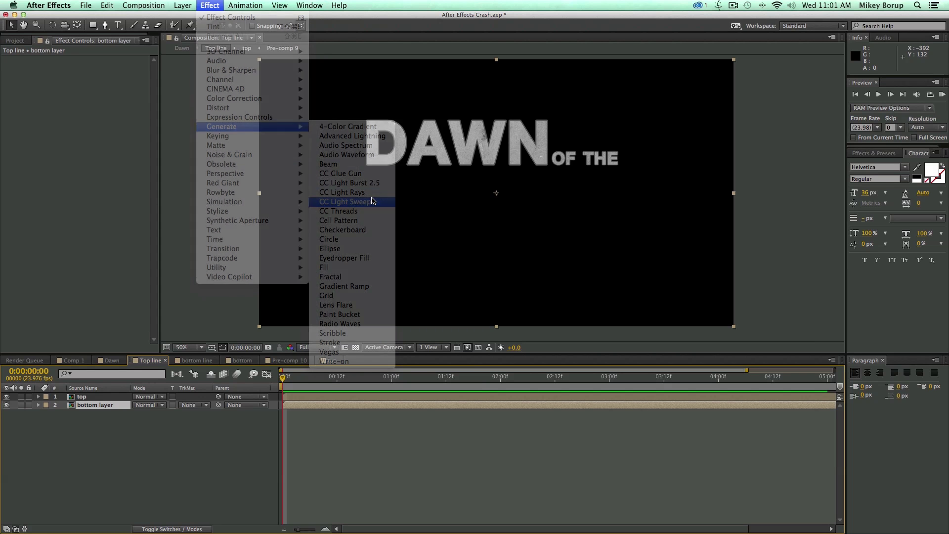
Step: Set the CC Light Sweep direction on the bottom layer pre-comp to 90 degrees
key(slash)
drag(475, 168, 482, 241)
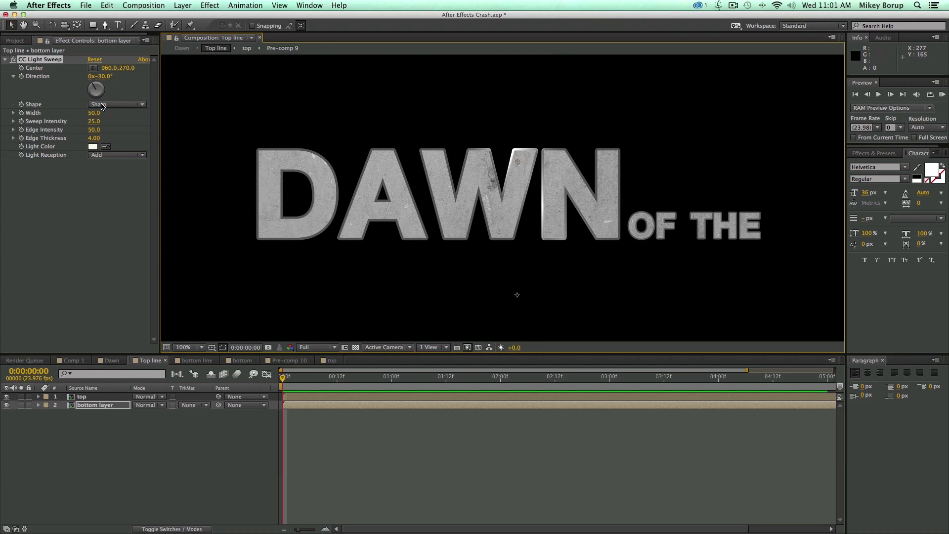
drag(107, 78, 173, 83)
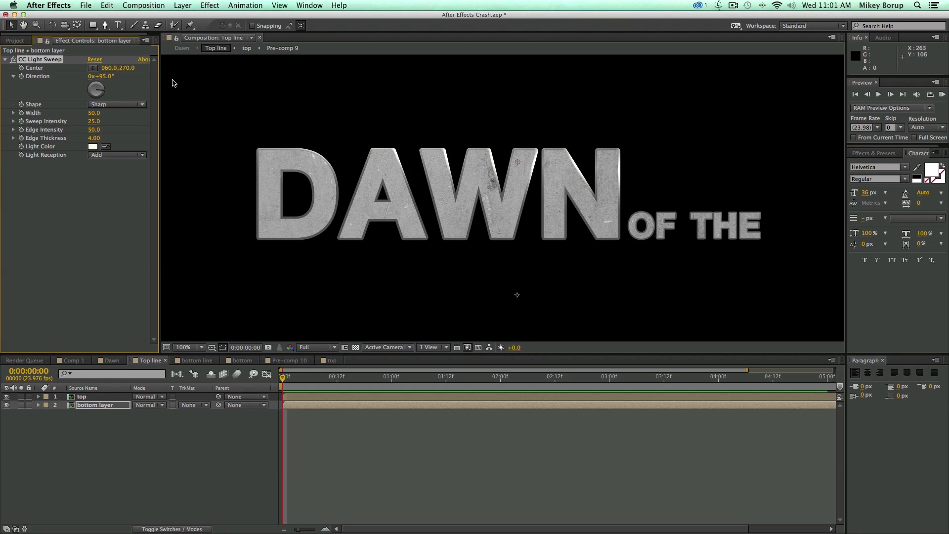
click(104, 76)
text(90)
key(Return)
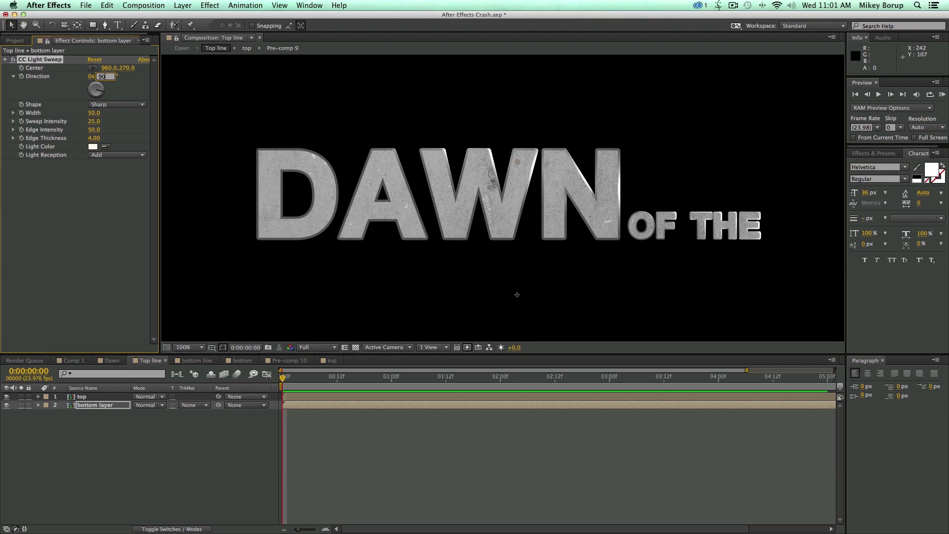
Step: Set the light sweep's width to 107 and edge intensity to 81, and centre it on DAWN at about 834, 297
drag(93, 116, 124, 117)
click(93, 69)
click(454, 142)
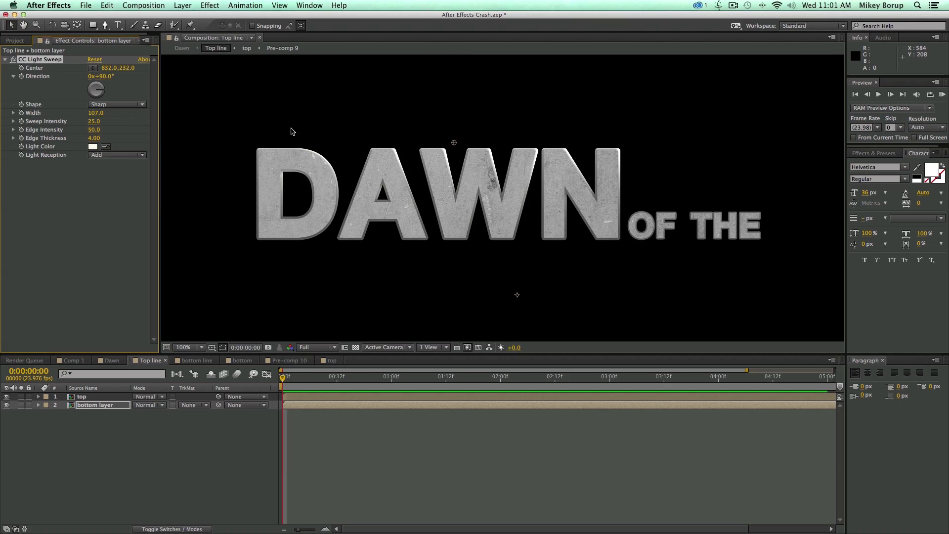
mouse_move(94, 131)
mouse_down()
mouse_move(121, 131)
mouse_move(113, 132)
mouse_up()
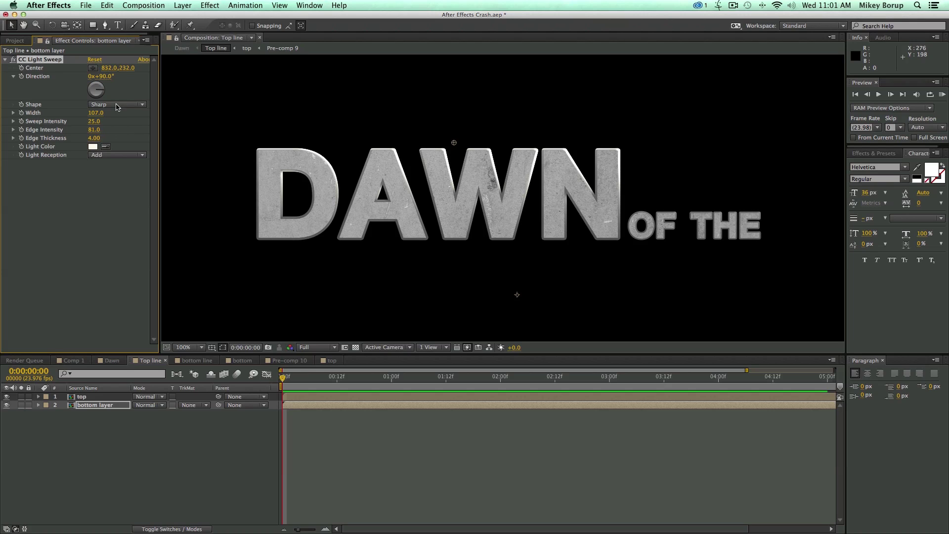
click(93, 67)
click(454, 169)
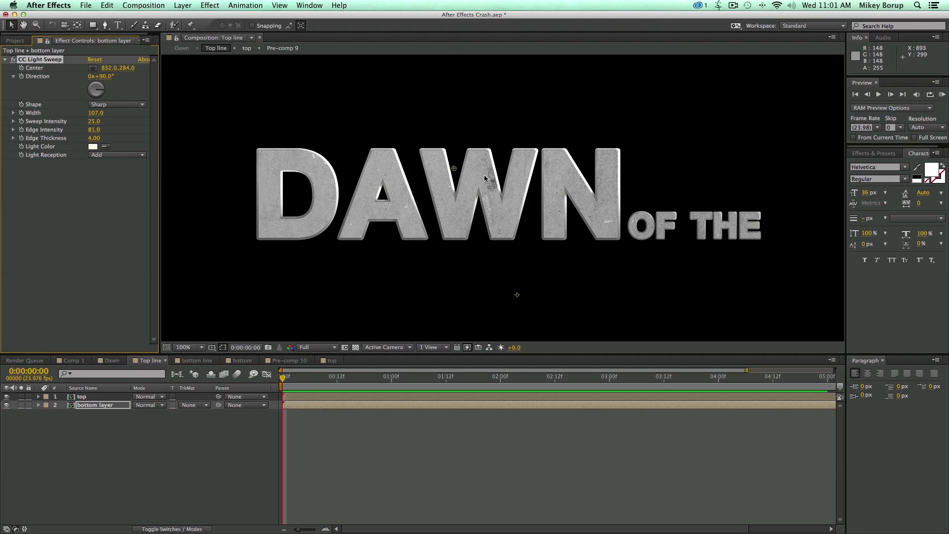
drag(454, 170, 455, 176)
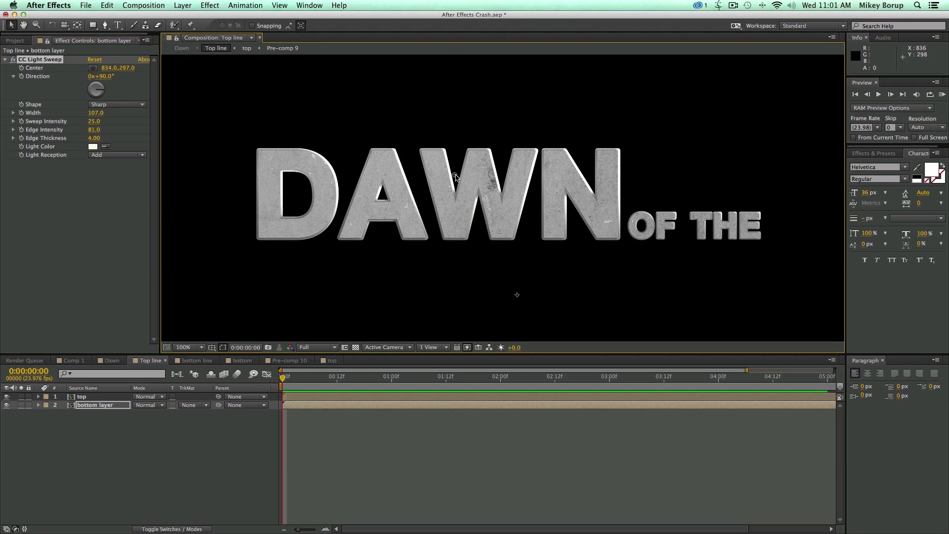
Step: Copy the bottom layer's CC Light Sweep effect and open the bottom line composition
scroll(450, 138, down, 4)
scroll(449, 140, up, 2)
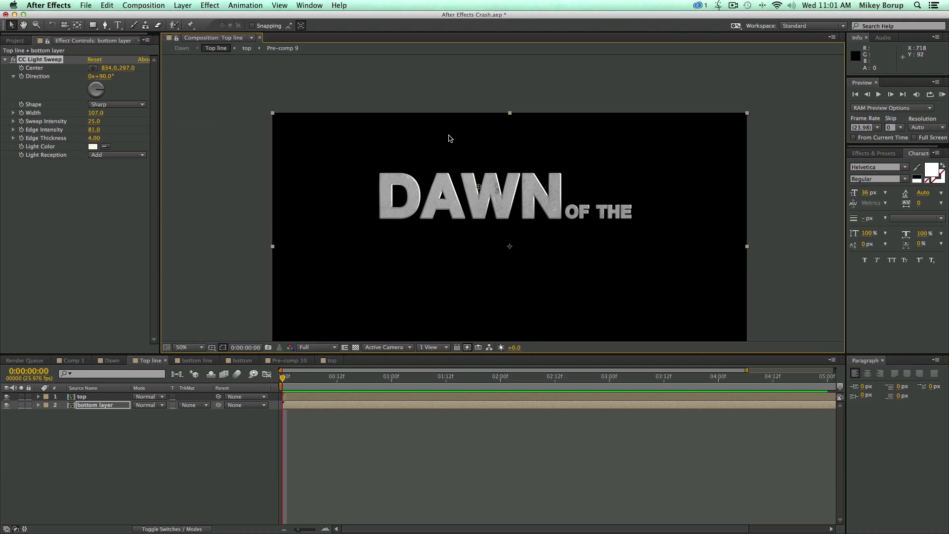
click(42, 61)
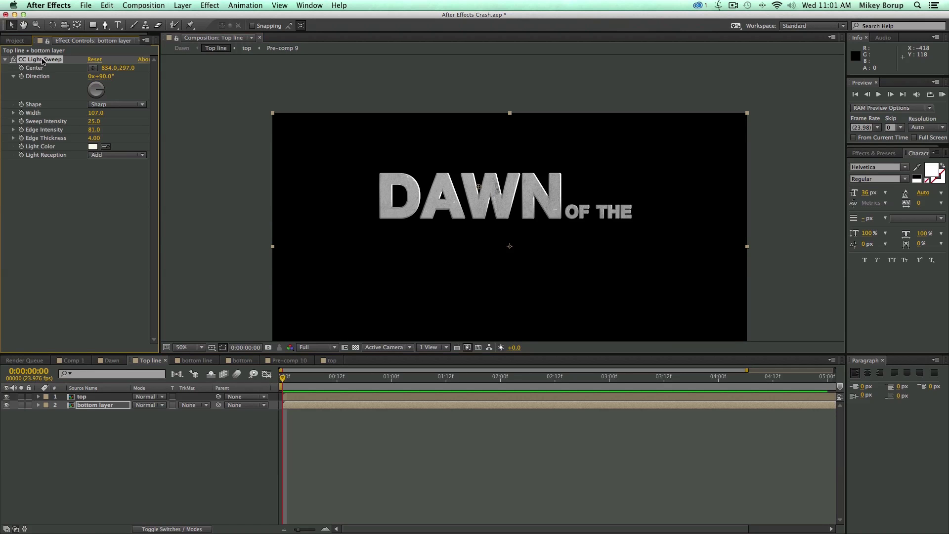
click(241, 360)
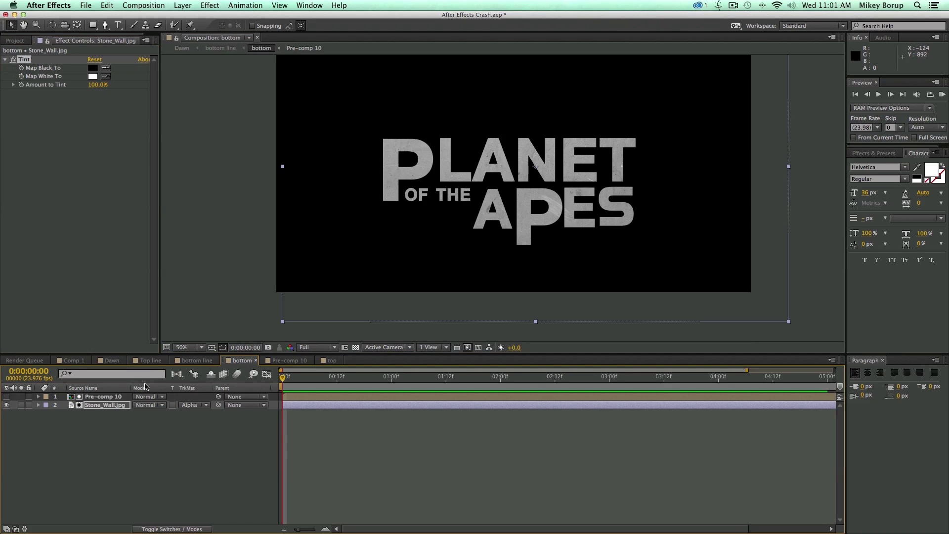
click(200, 362)
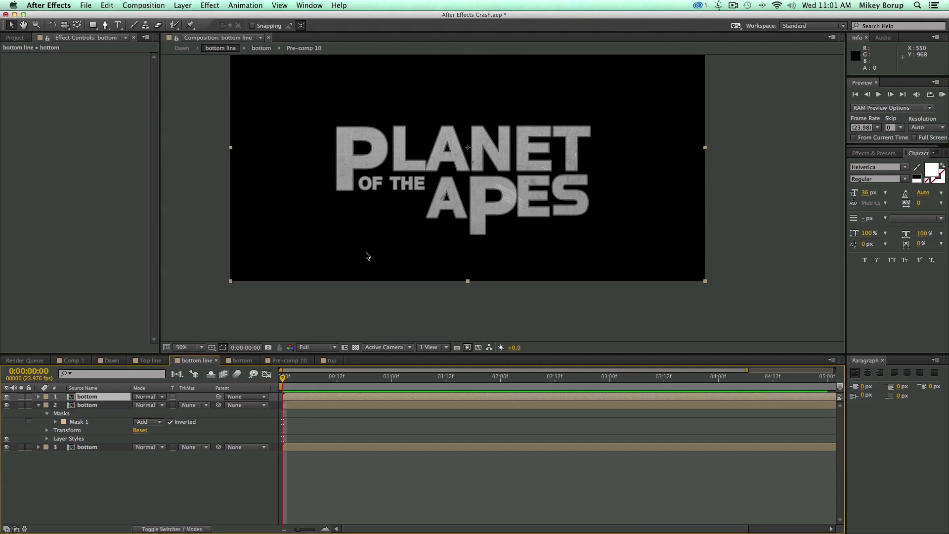
Step: Collapse the masked layer's properties and pre-compose the two lower bottom layers together as "bottom stroke"
click(94, 406)
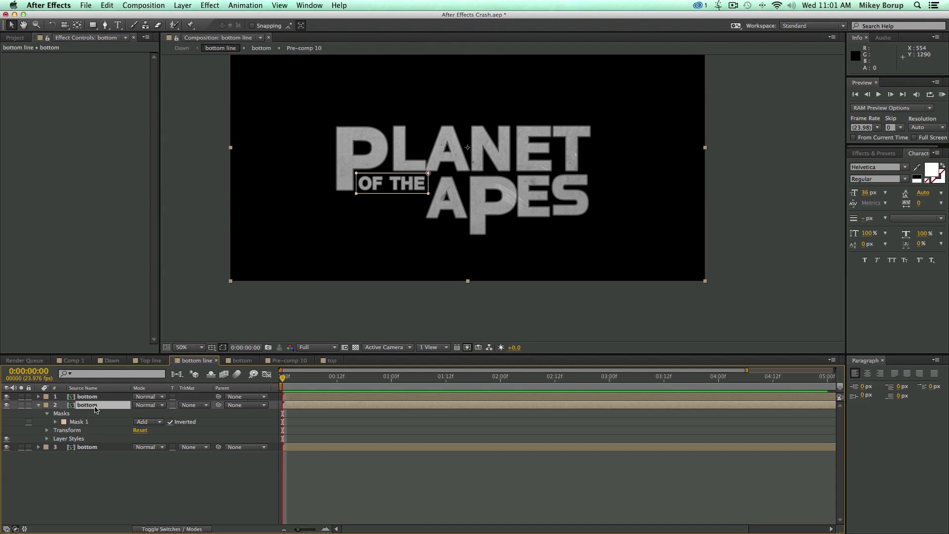
click(94, 447)
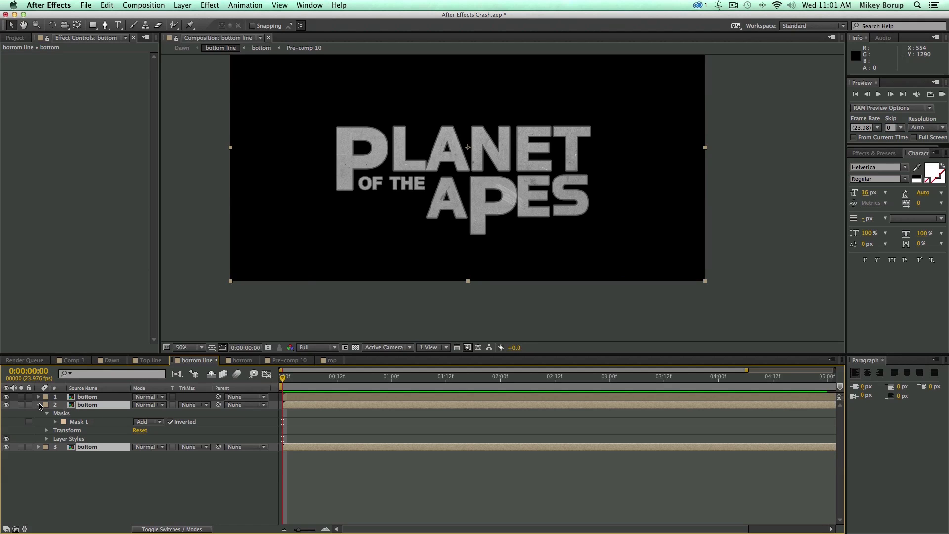
click(40, 405)
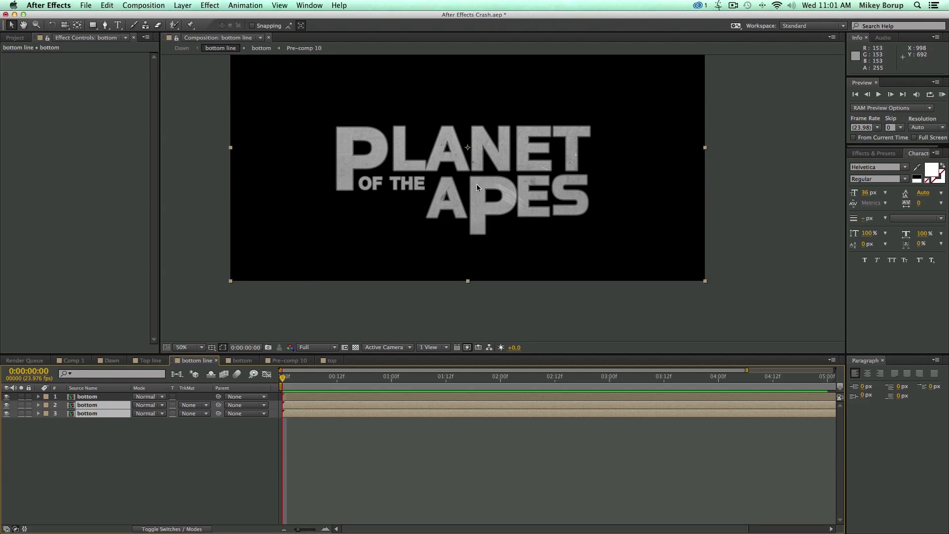
click(108, 407)
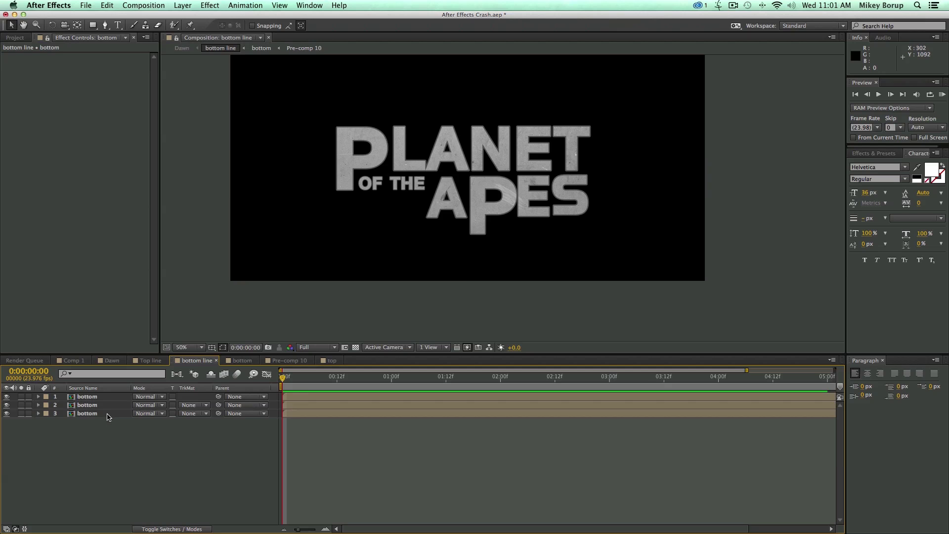
shift+click(109, 413)
key(super+shift+c)
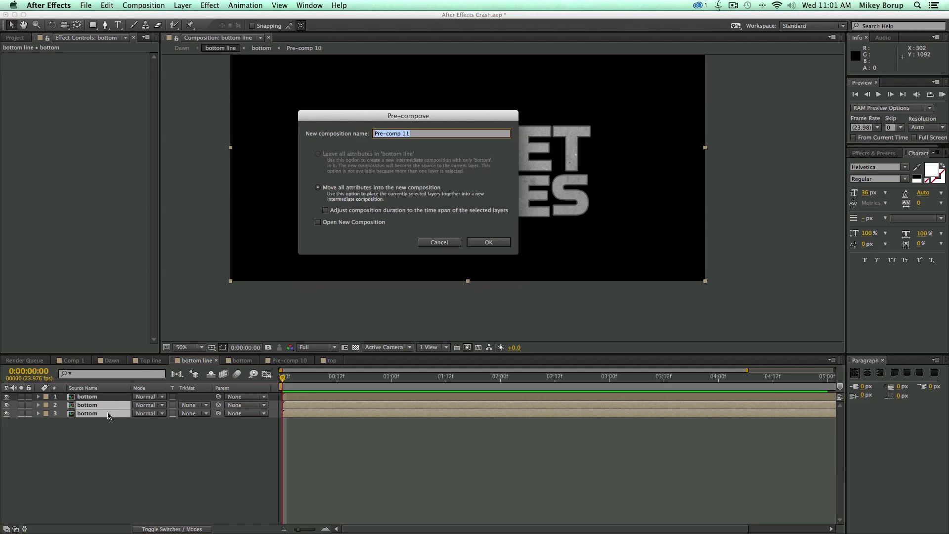
text(bottom stroke)
key(Return)
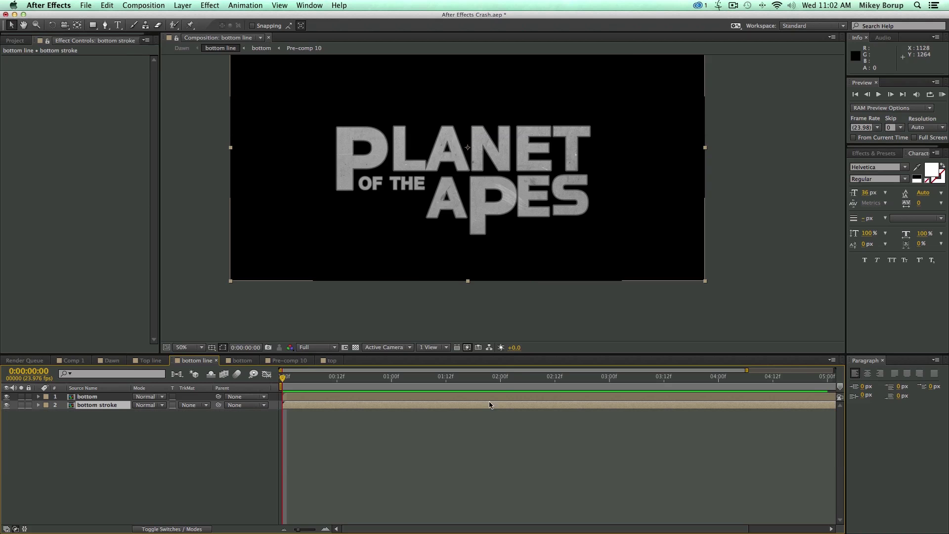
Step: Add the CC Light Sweep to bottom stroke, centred at about 942, 549, with width 188 and sweep intensity 8
click(380, 405)
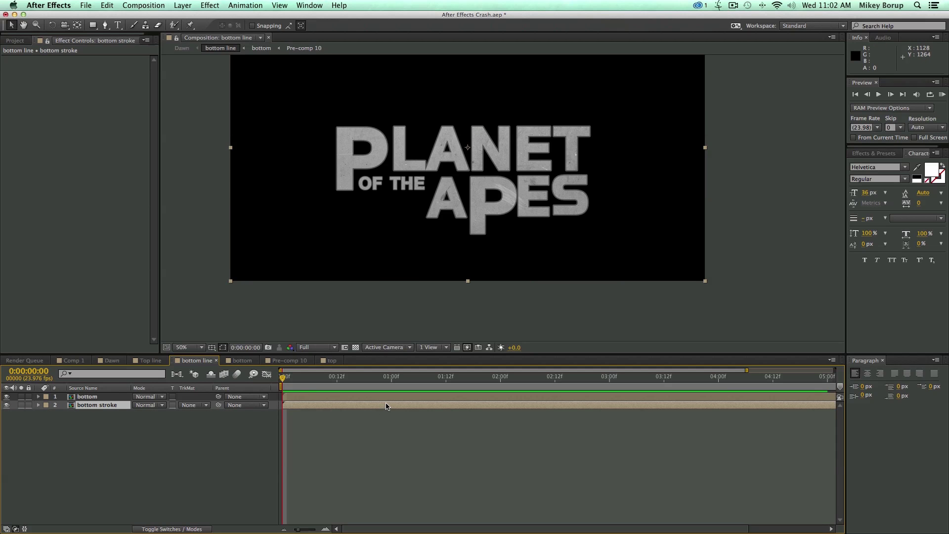
key(super+alt+shift+e)
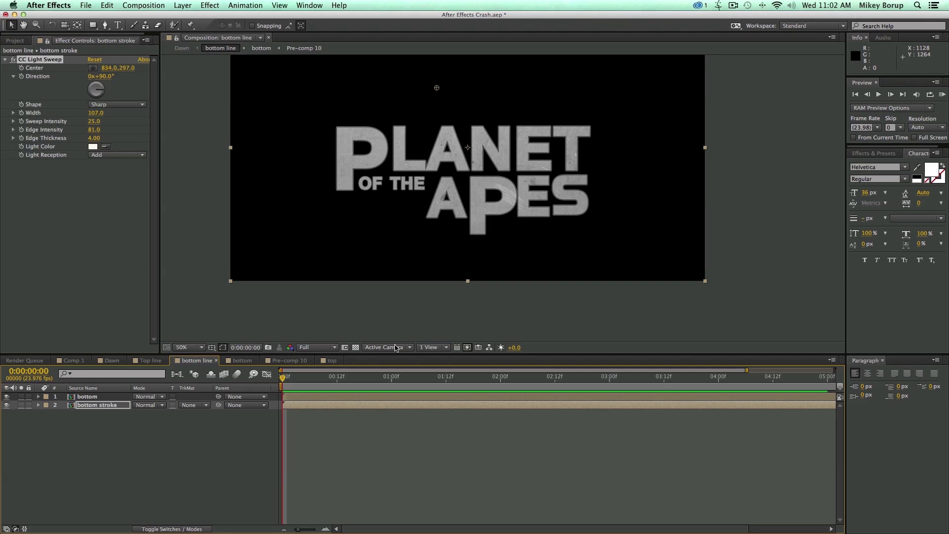
drag(438, 89, 460, 172)
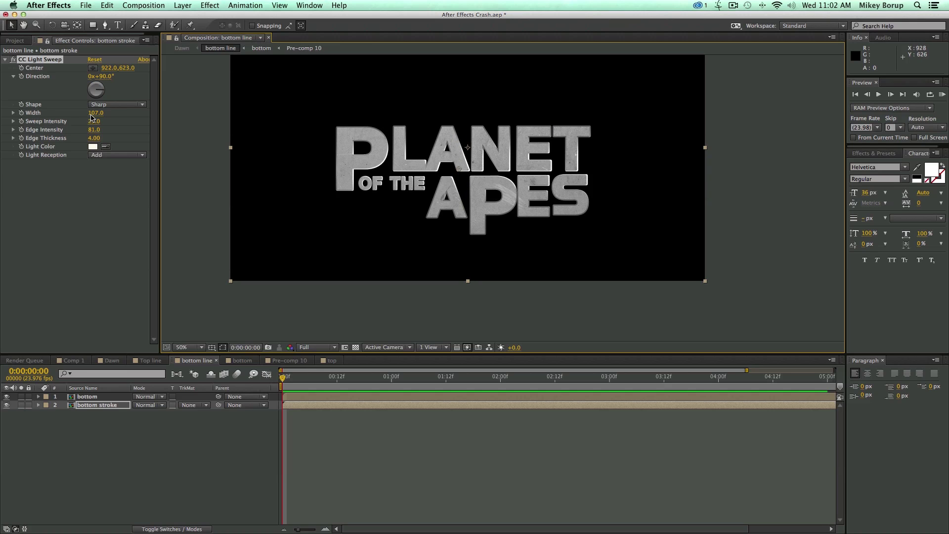
drag(96, 113, 136, 114)
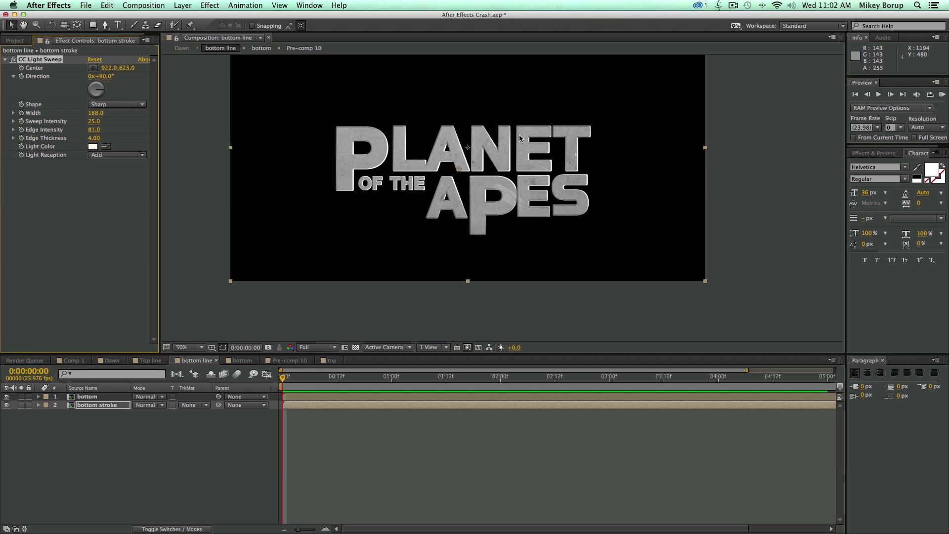
drag(461, 169, 464, 159)
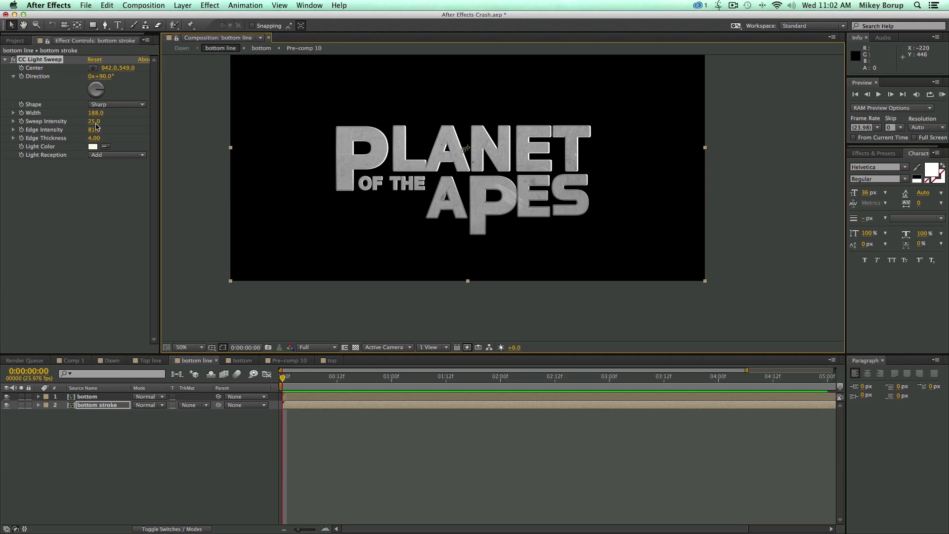
drag(98, 122, 65, 121)
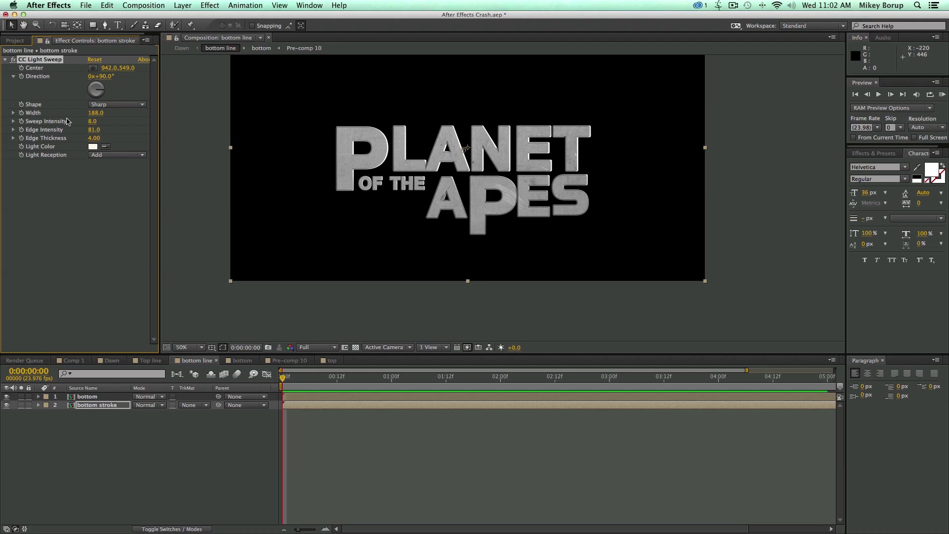
Step: Apply the Curves color correction effect to the Top line layer in the Dawn composition
click(424, 453)
click(111, 360)
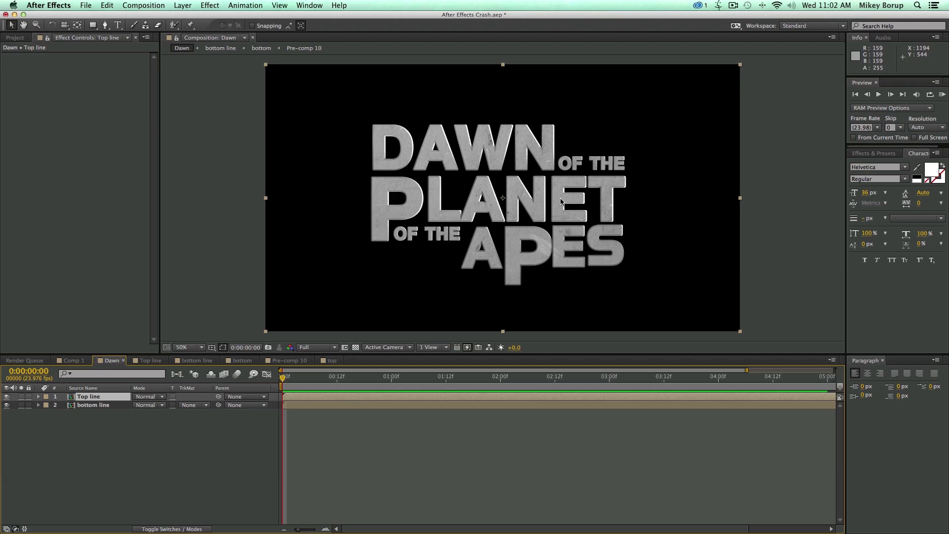
click(89, 360)
click(112, 360)
click(210, 6)
mouse_move(226, 102)
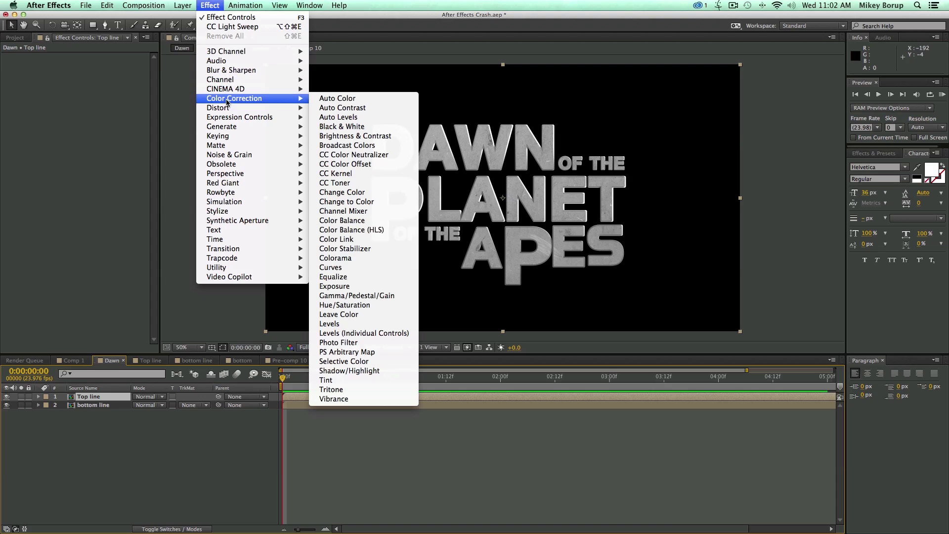
click(353, 267)
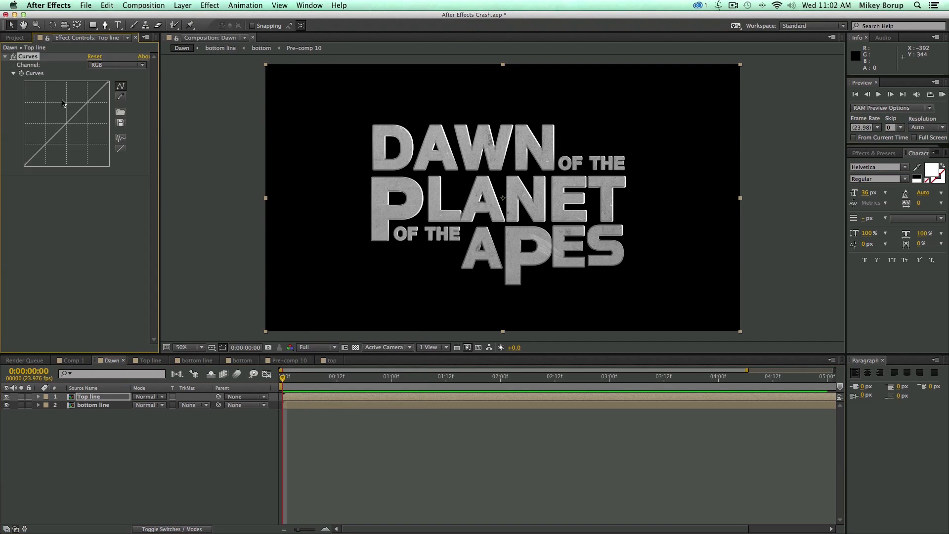
Step: Bend the Curves on Top line to darken the text and shift its color toward green
click(115, 65)
click(122, 93)
drag(67, 125, 48, 153)
click(124, 65)
click(117, 74)
Step: Raise the blue curve's midtones slightly and fine-tune the red curve to give Top line a muted teal-gray tint
click(115, 68)
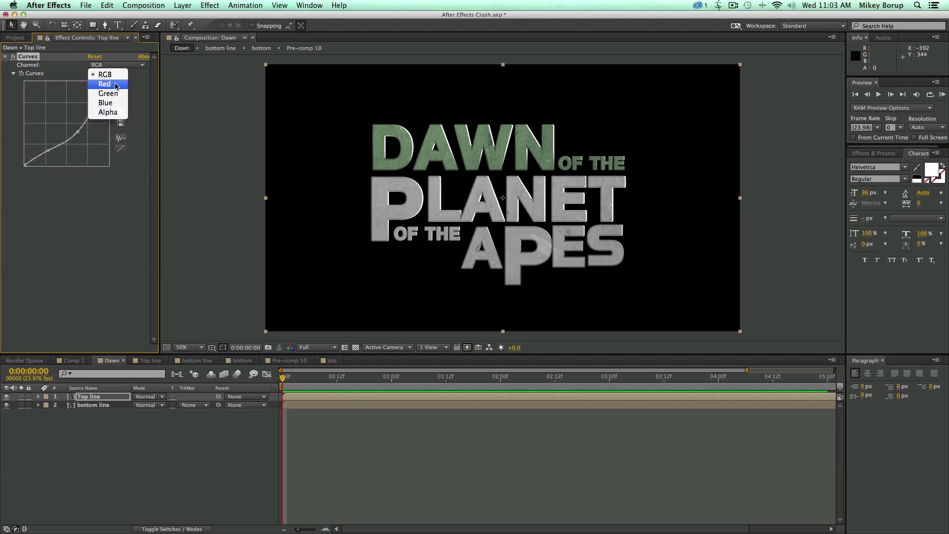
click(101, 98)
mouse_move(69, 122)
mouse_down()
mouse_move(63, 112)
mouse_move(67, 123)
mouse_up()
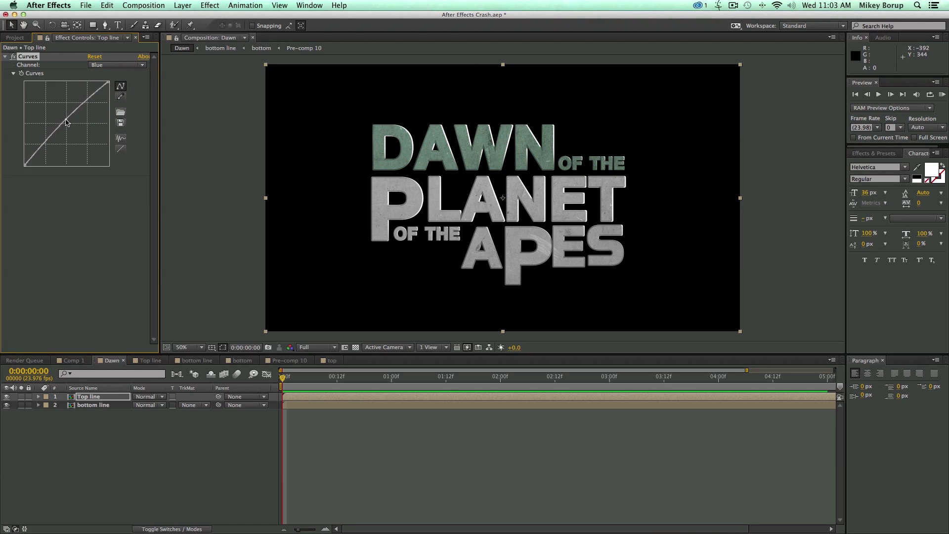
click(116, 65)
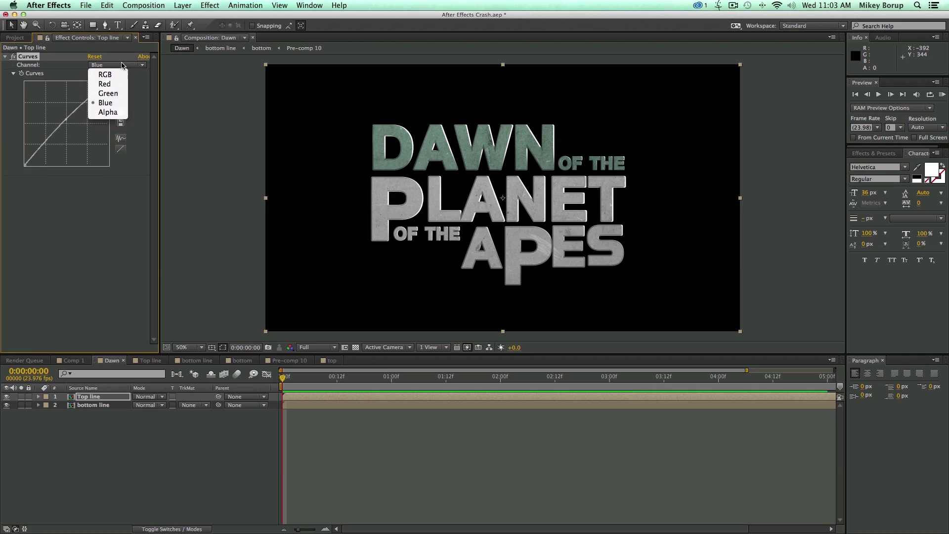
click(104, 84)
drag(66, 125, 65, 125)
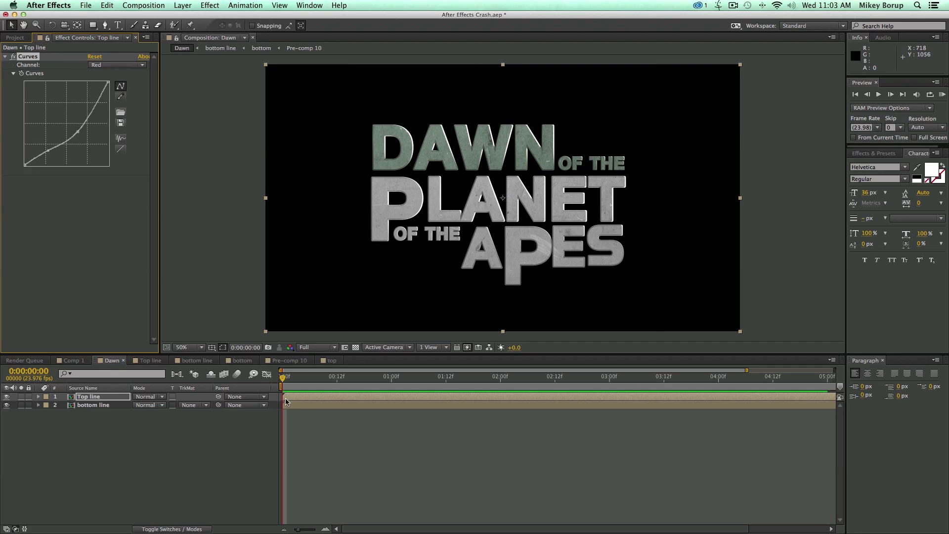
Step: Paste the same Curves effect onto the bottom line layer
click(308, 406)
key(super+v)
click(351, 438)
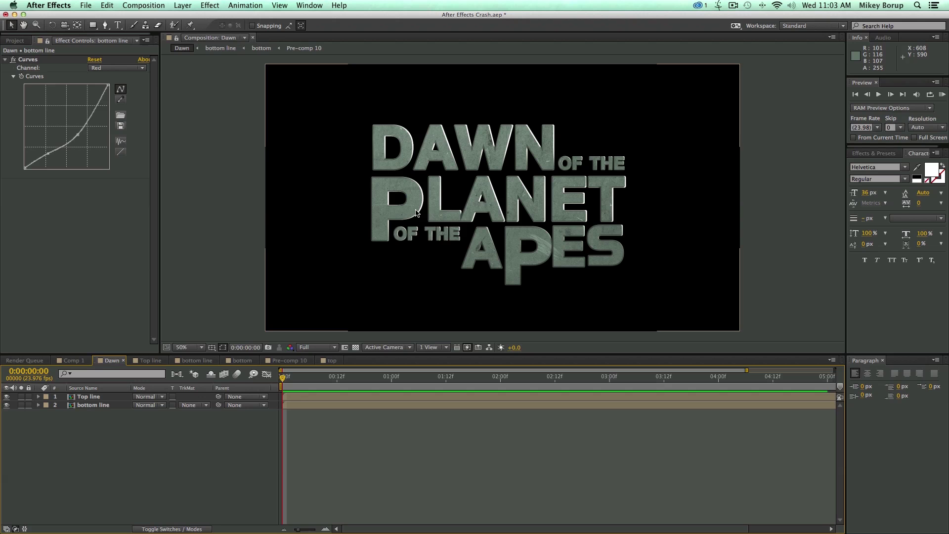
Step: Play the finished title animation in Comp 1 for comparison, and return to the Top line layer in the Dawn composition
click(73, 360)
key(space)
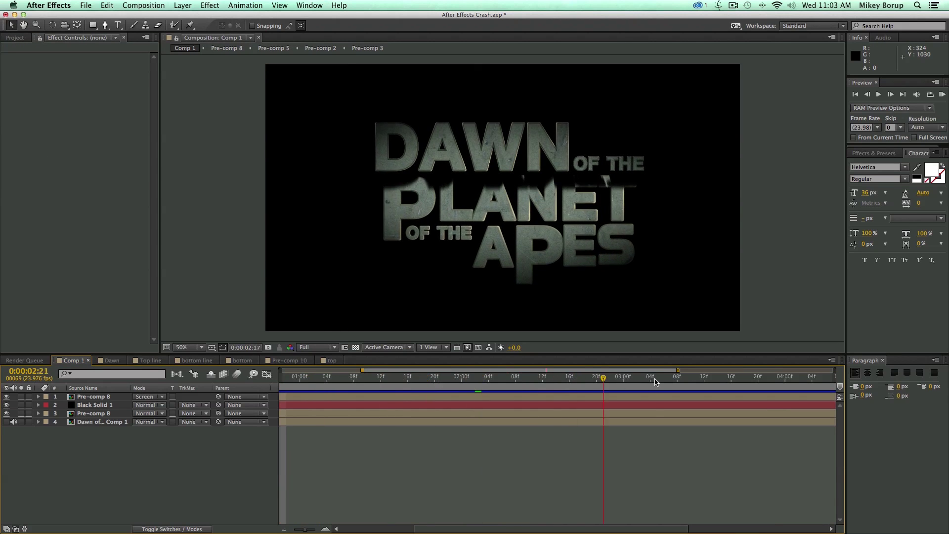
drag(655, 380, 110, 362)
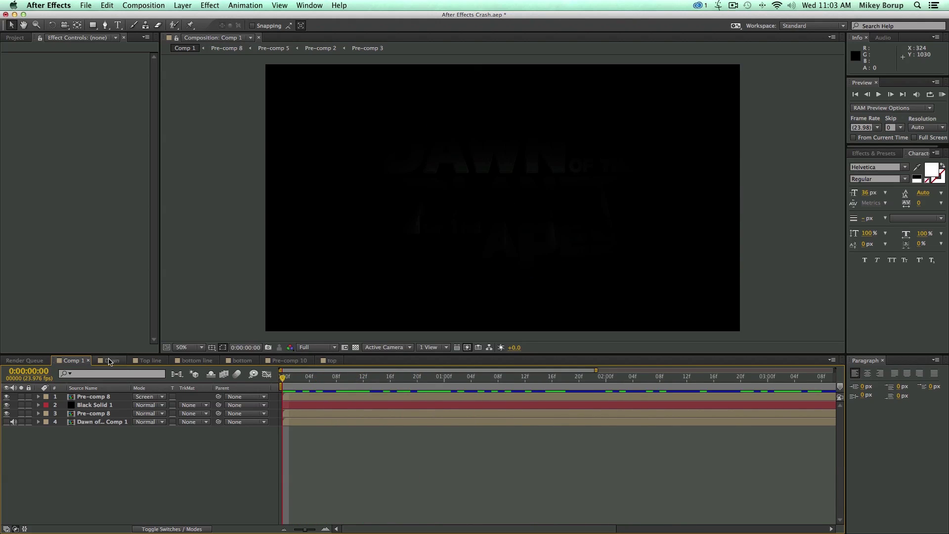
click(110, 361)
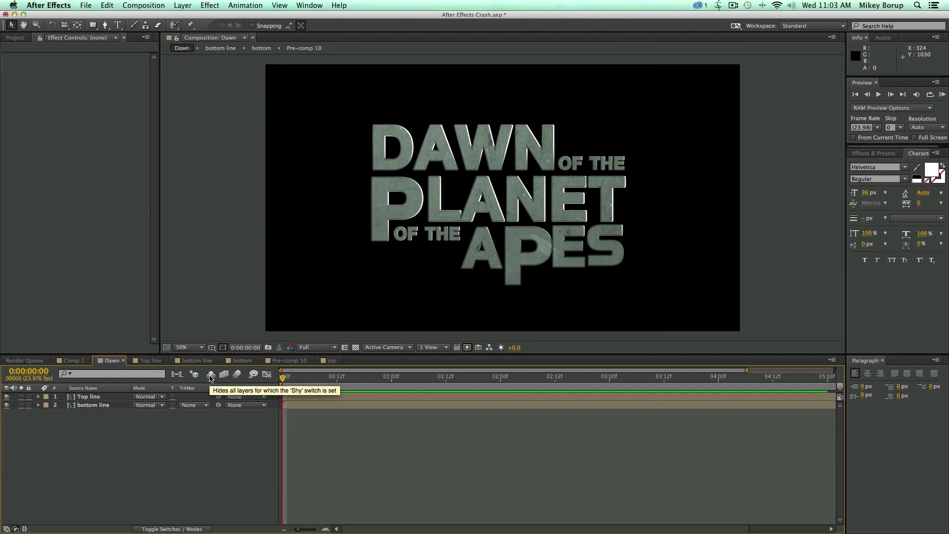
click(318, 396)
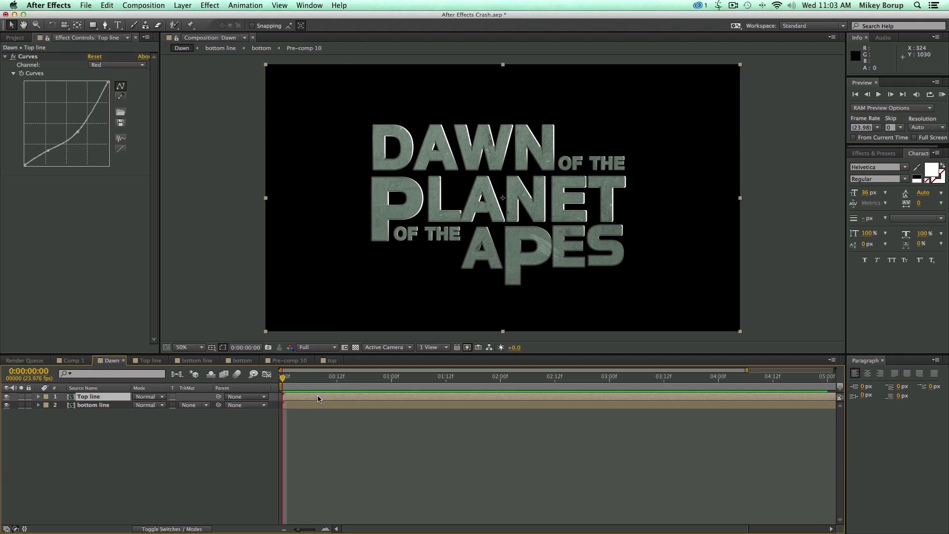
Step: Add a null object to the Dawn composition and parent the Top line and bottom line layers to it
click(173, 5)
mouse_move(247, 17)
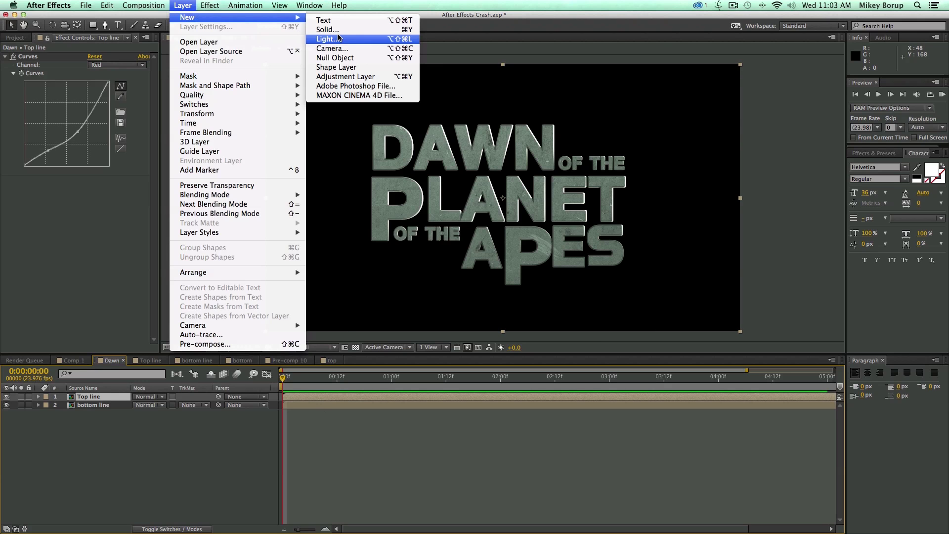
click(338, 58)
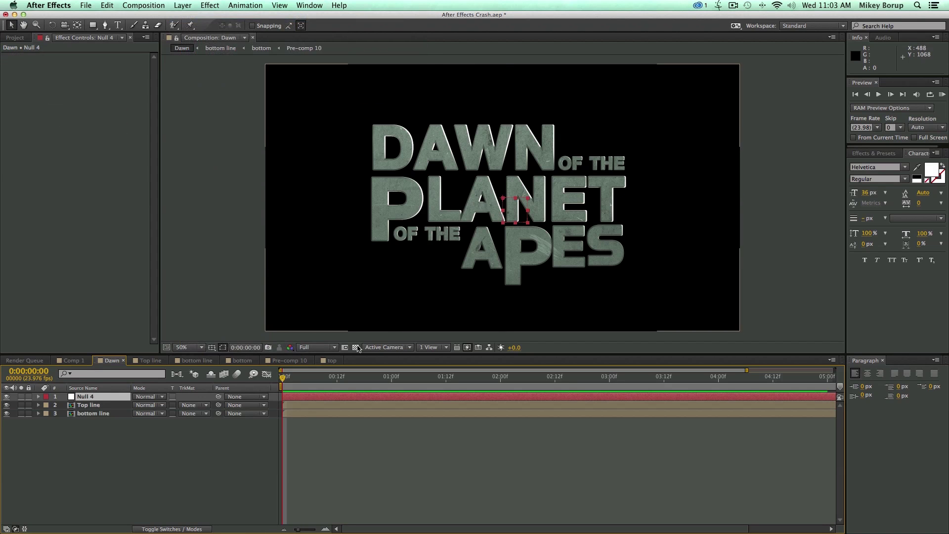
click(92, 404)
shift+click(103, 414)
drag(215, 406, 96, 400)
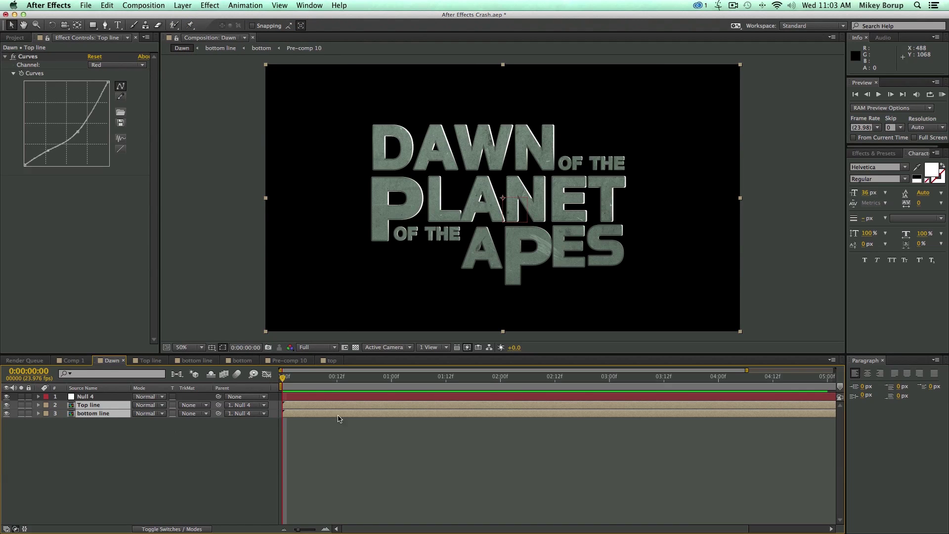
click(344, 433)
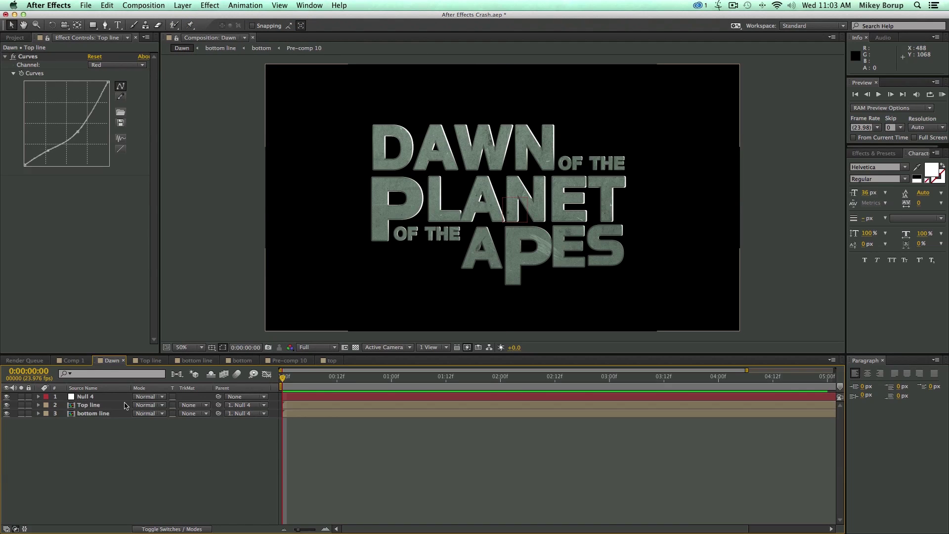
Step: Animate the null's scale from 86% at the start to 110% at 0:00:04:23 and preview the growth
click(99, 397)
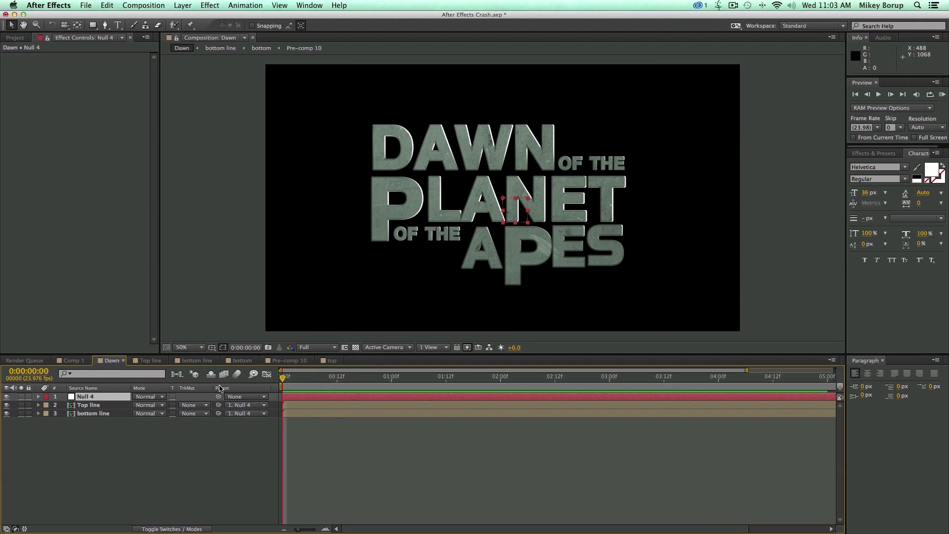
key(s)
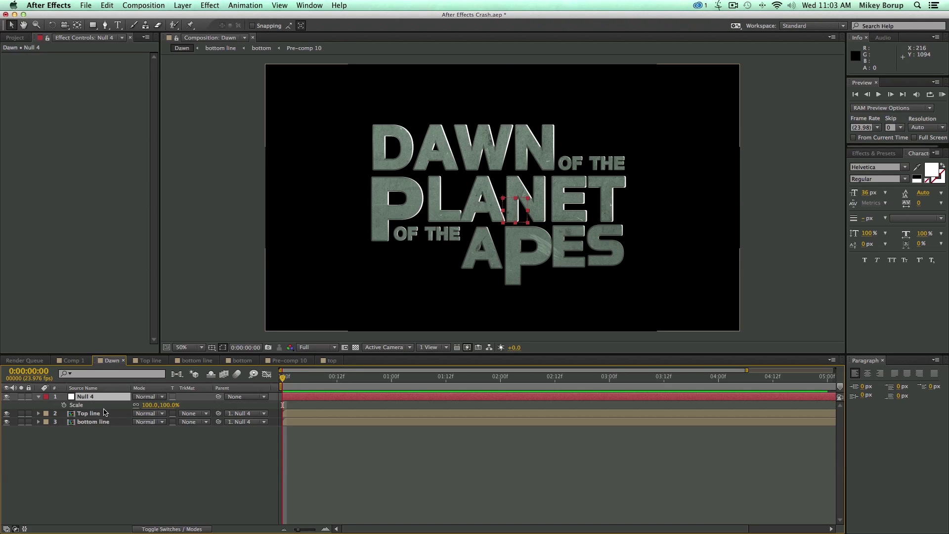
drag(155, 405, 144, 406)
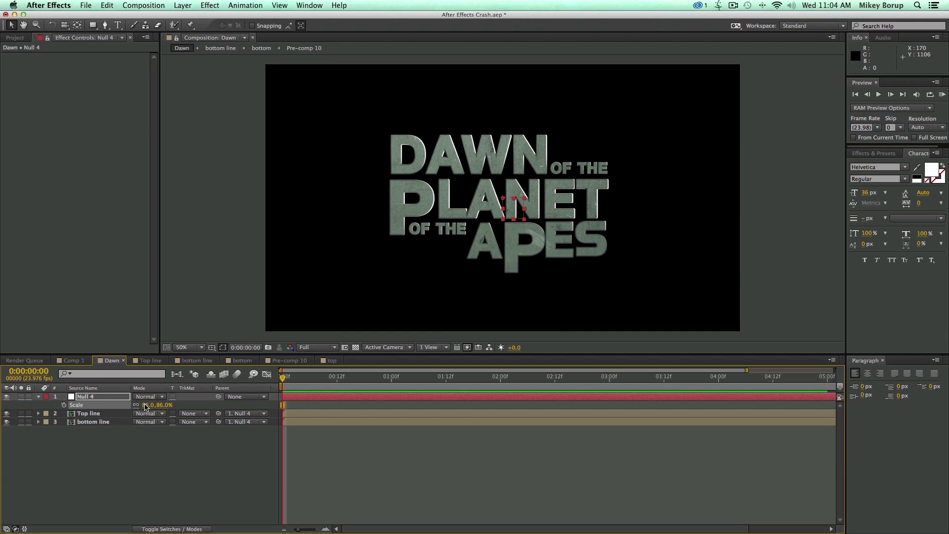
click(64, 404)
drag(374, 384, 719, 391)
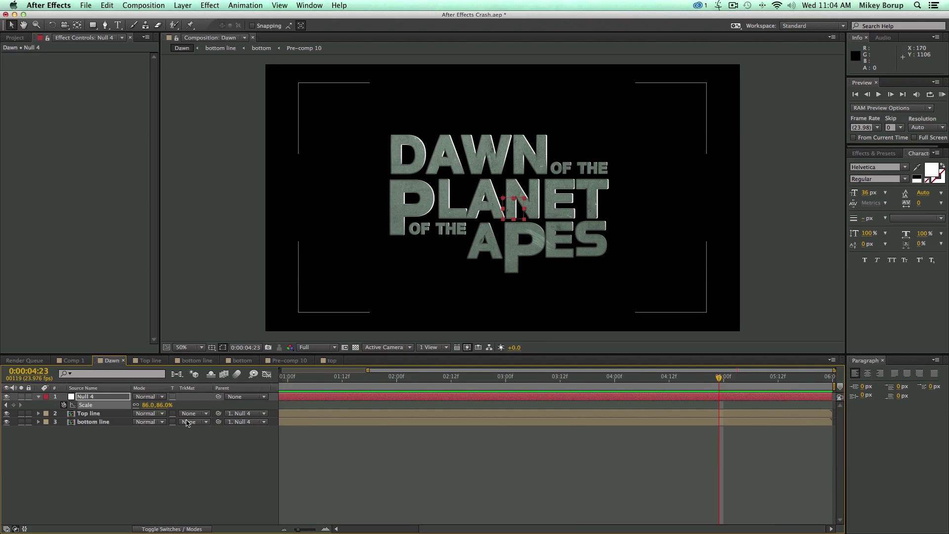
drag(149, 406, 344, 426)
drag(303, 530, 294, 529)
drag(445, 390, 385, 391)
key(space)
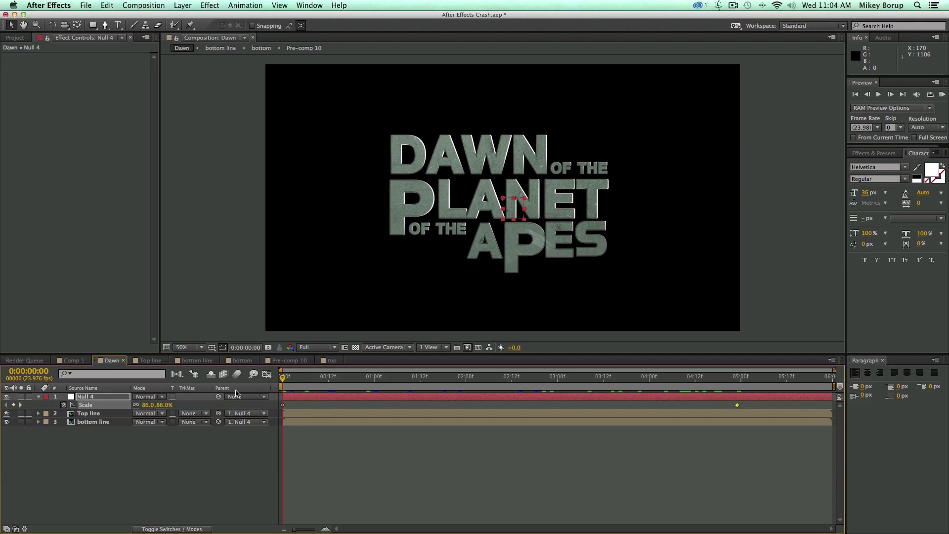
click(382, 468)
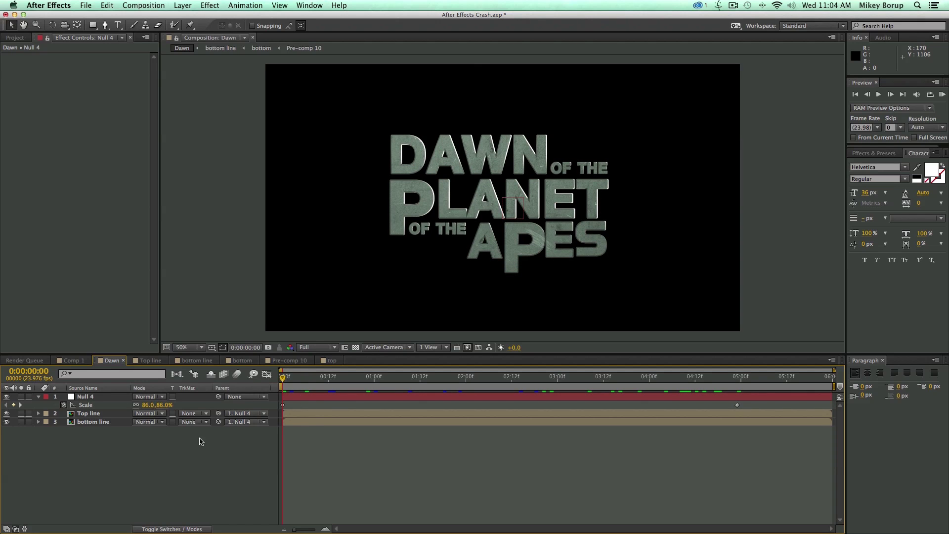
Step: Scale the bottom line layer to 79%, raise it to Y position -20.9, and keyframe its position and scale at the start
click(92, 423)
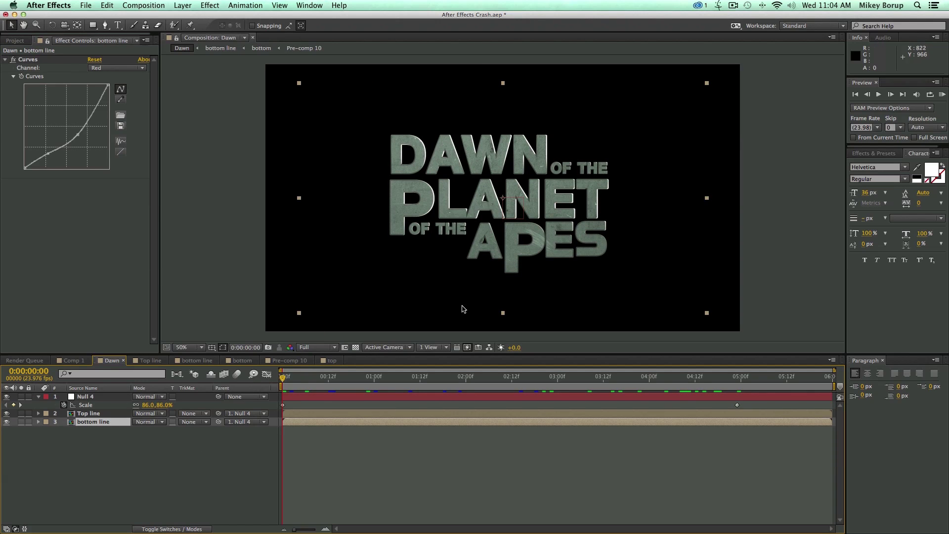
key(s)
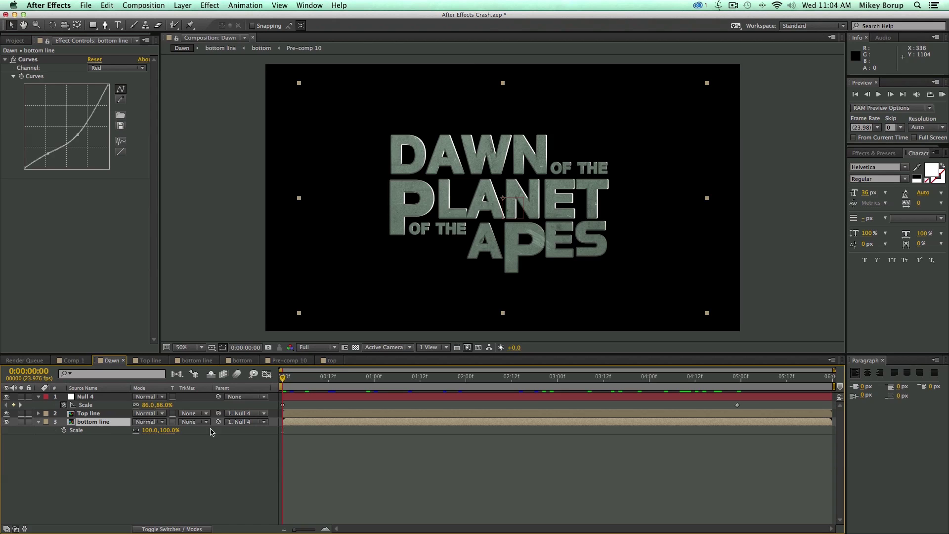
drag(150, 431, 47, 428)
click(38, 423)
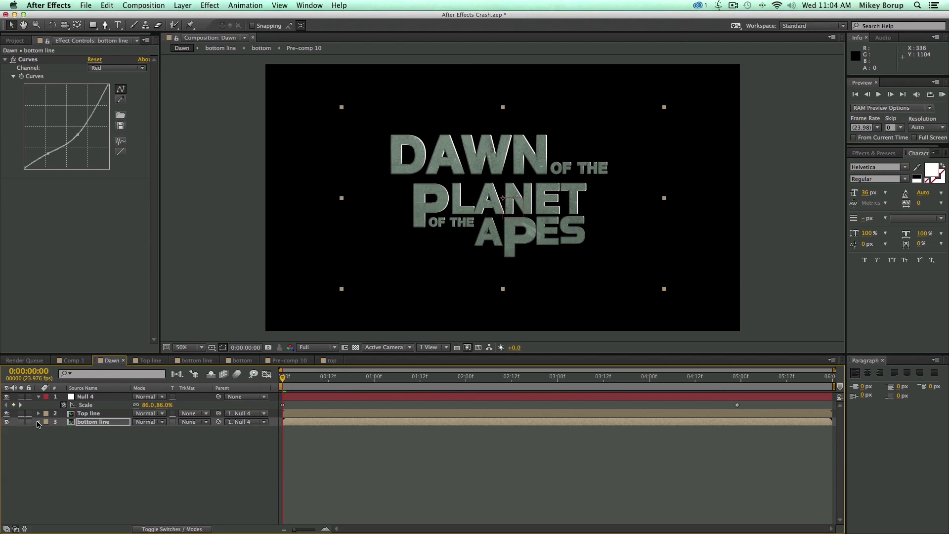
click(38, 423)
click(64, 455)
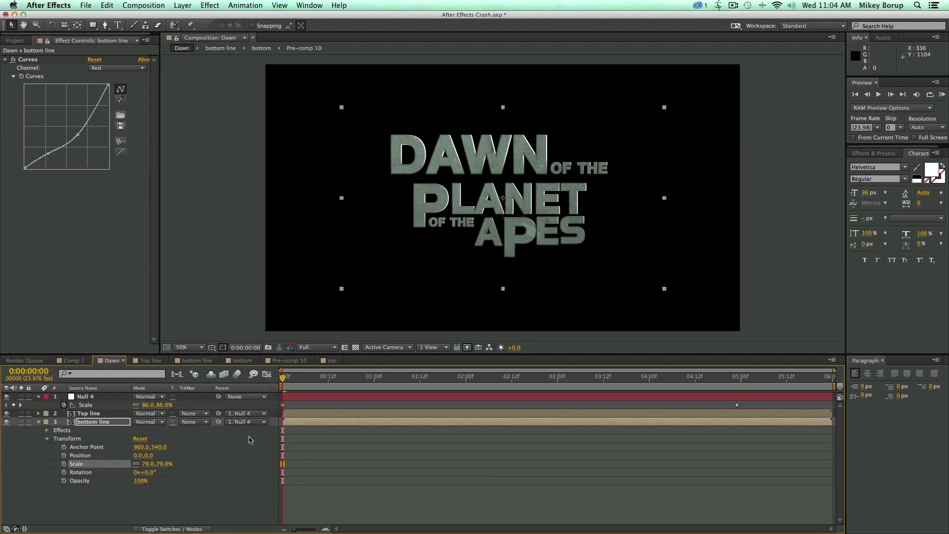
drag(528, 233, 528, 230)
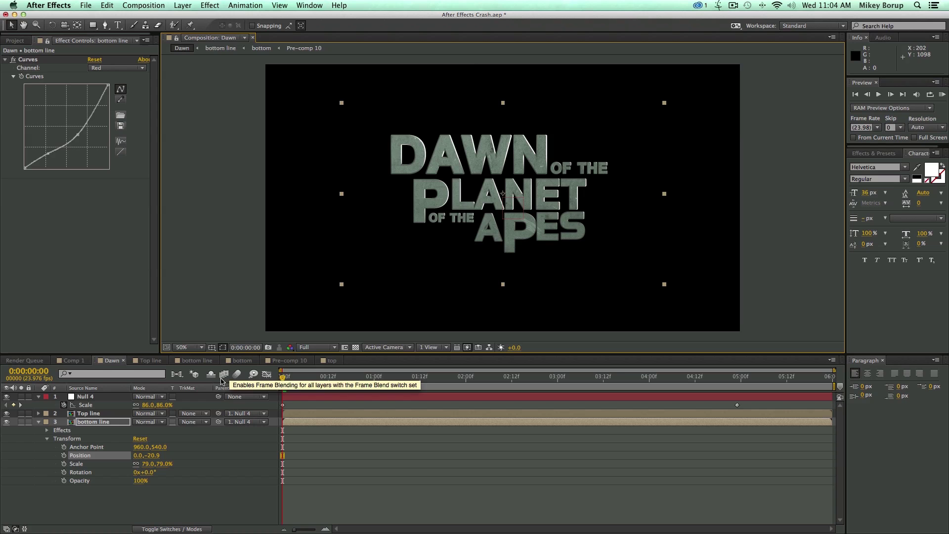
click(63, 463)
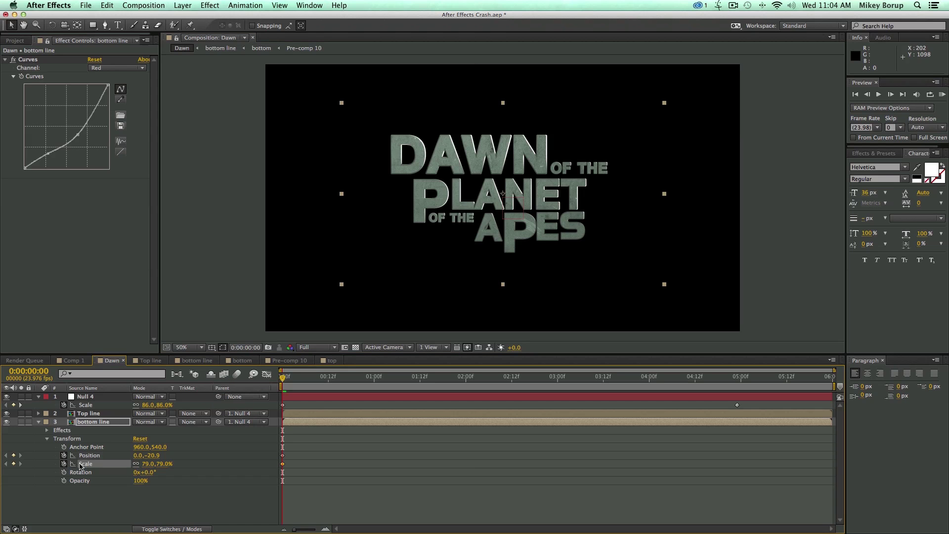
Step: Keyframe the bottom line layer at 0:00:04:23 with scale 100% and position 0, 0
drag(373, 379, 727, 380)
click(149, 463)
text(100)
key(Return)
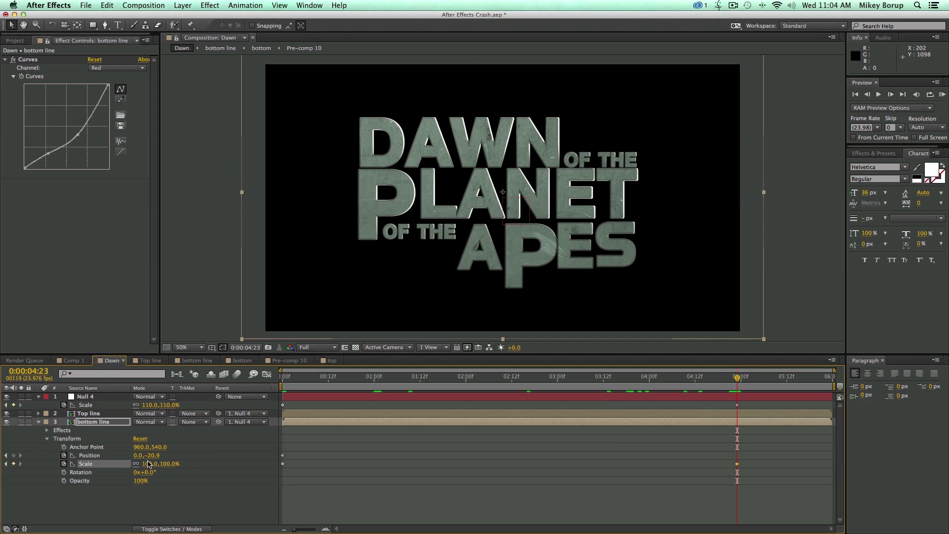
text(0)
key(Return)
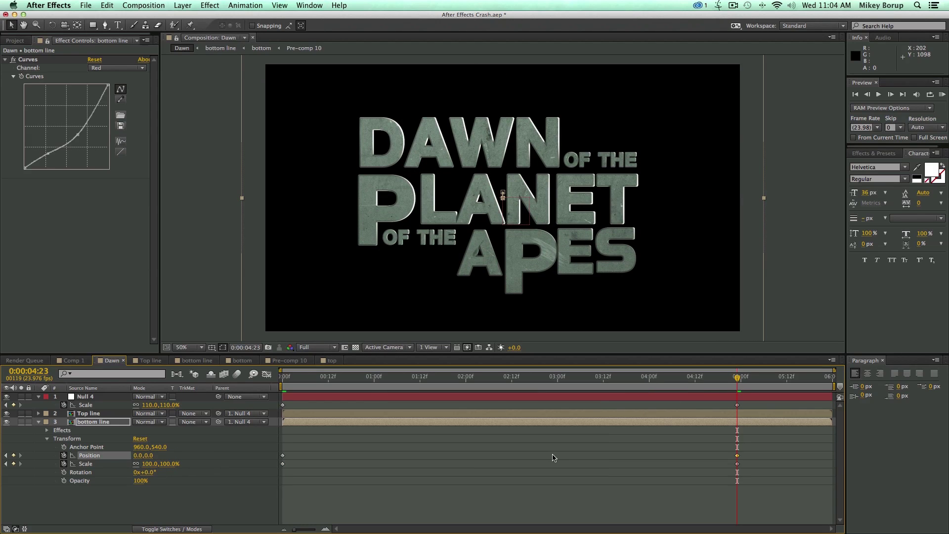
Step: Adjust the bottom line's ending keyframes at 0:00:04:23 to scale 96% and Y position -6
drag(584, 387, 731, 397)
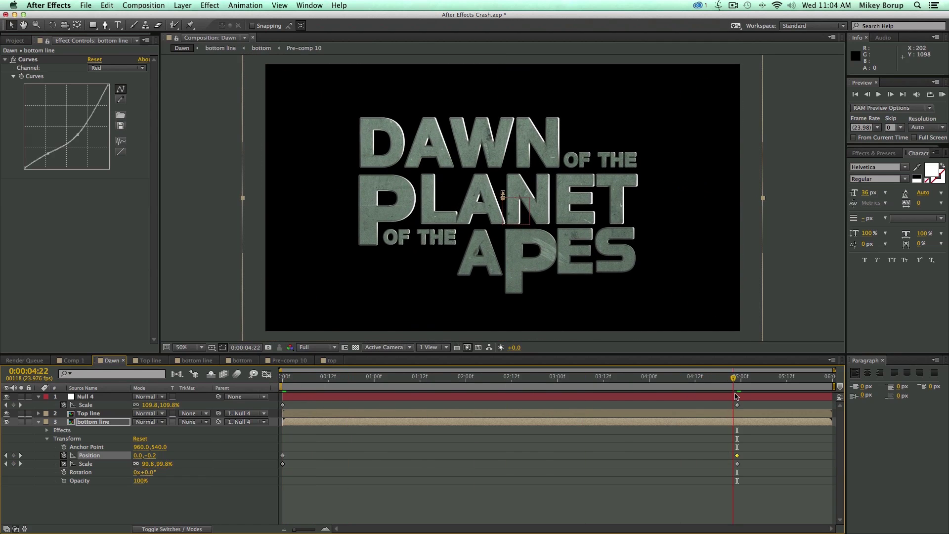
click(187, 503)
drag(147, 467, 145, 465)
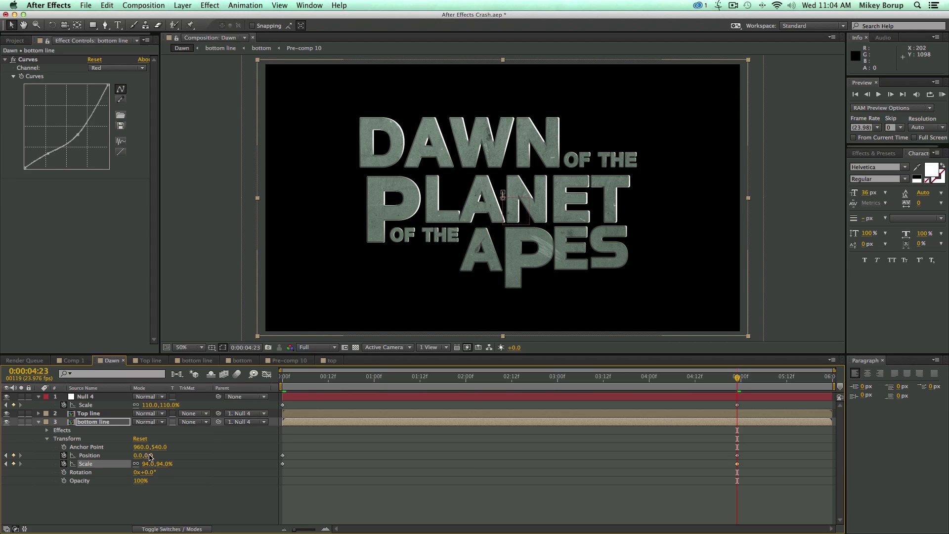
drag(151, 457, 152, 464)
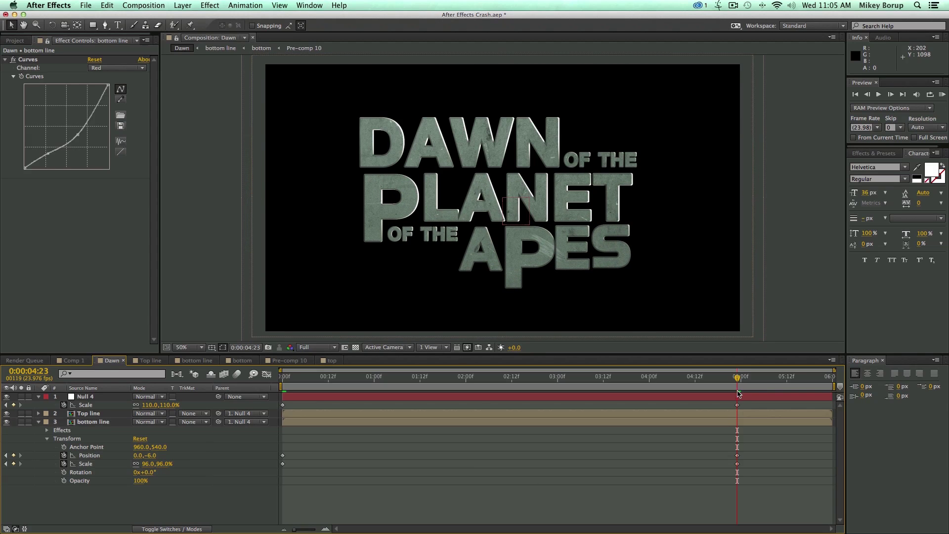
Step: Reduce the bottom line's starting scale keyframe to 74% and preview the animation
drag(346, 386, 227, 384)
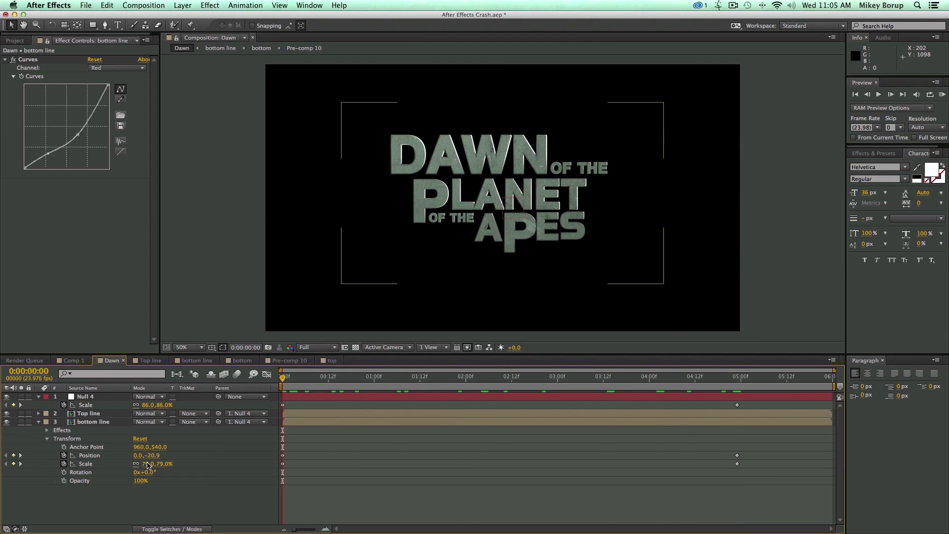
drag(147, 465, 145, 464)
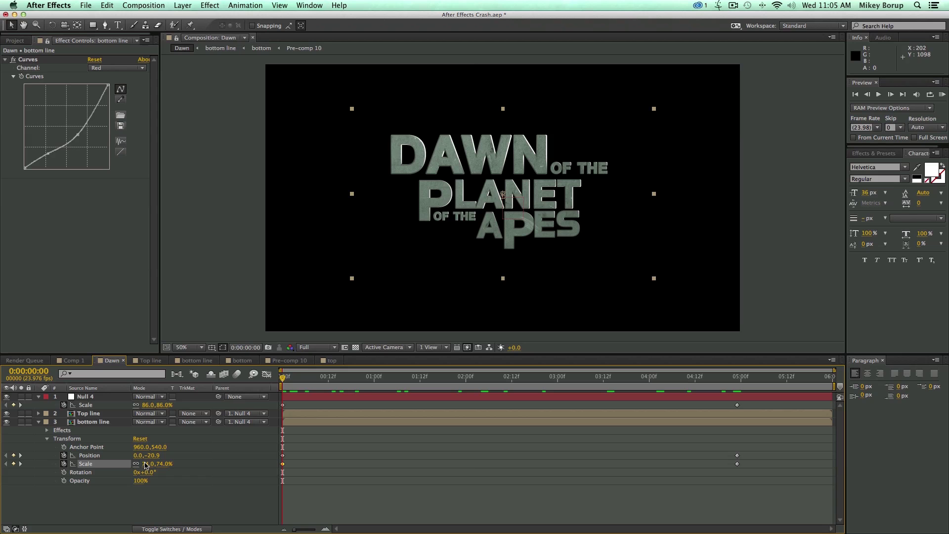
click(396, 502)
key(space)
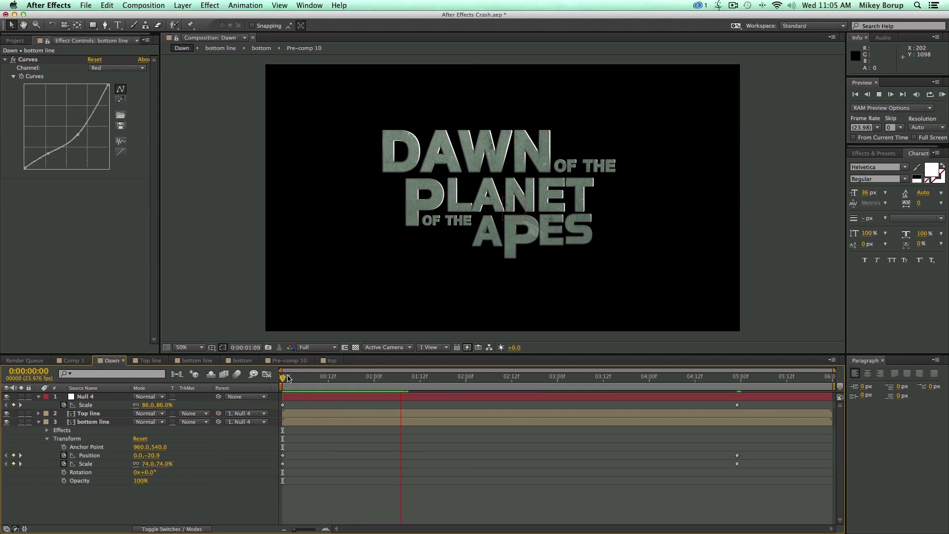
Step: Move the bottom line's ending position and scale keyframes earlier, to just past one second, and preview the faster move
drag(755, 473, 428, 451)
key(KP_0)
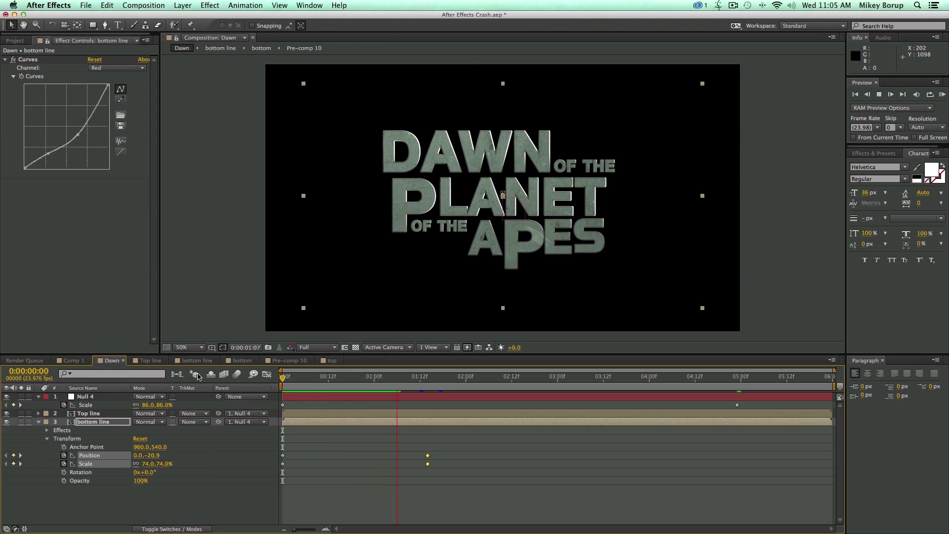
key(space)
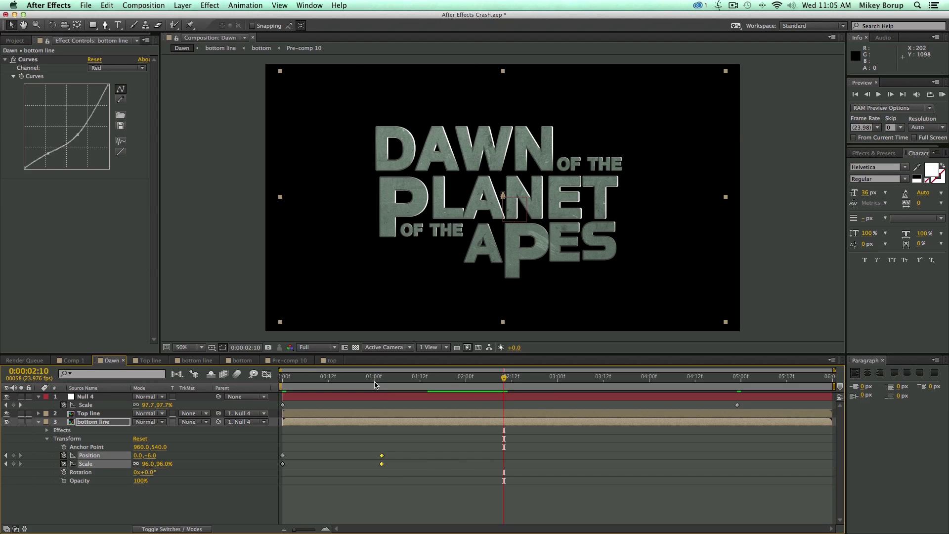
key(Home)
key(space)
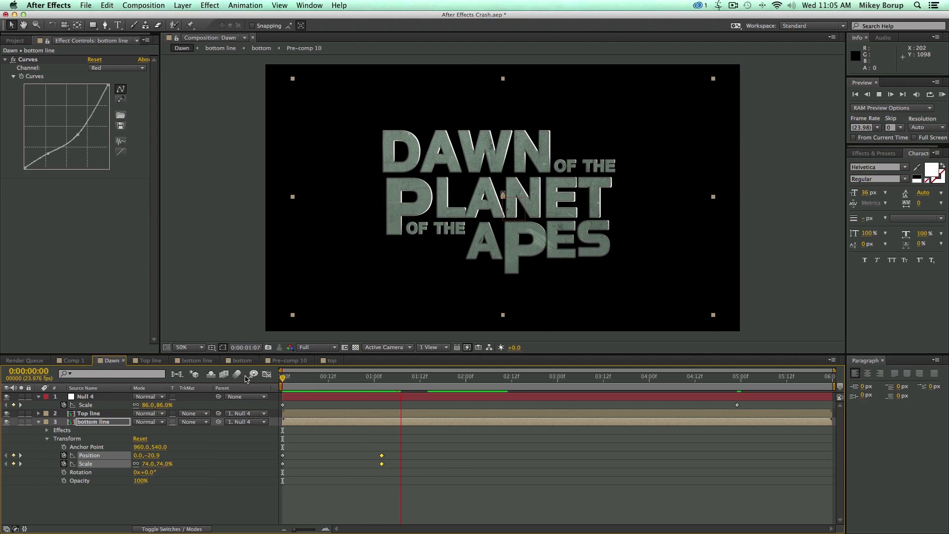
key(space)
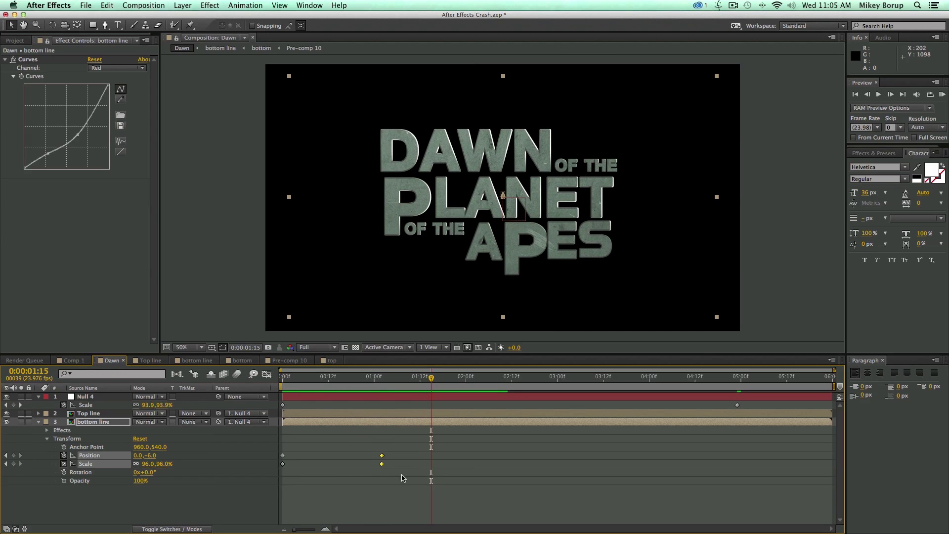
Step: Shift the bottom line's ending position and scale keyframes to about 0:00:01:19 and preview the timing
click(401, 477)
key(space)
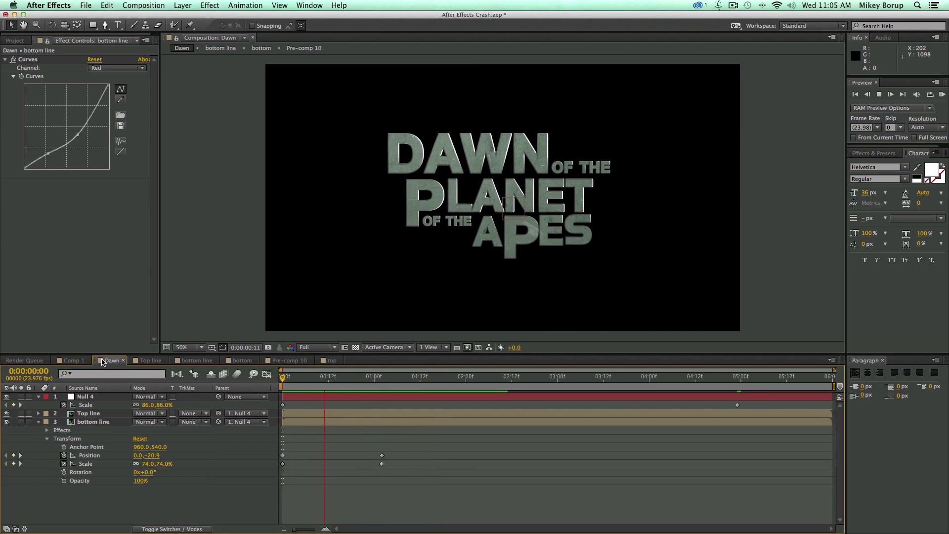
key(space)
drag(398, 475, 446, 455)
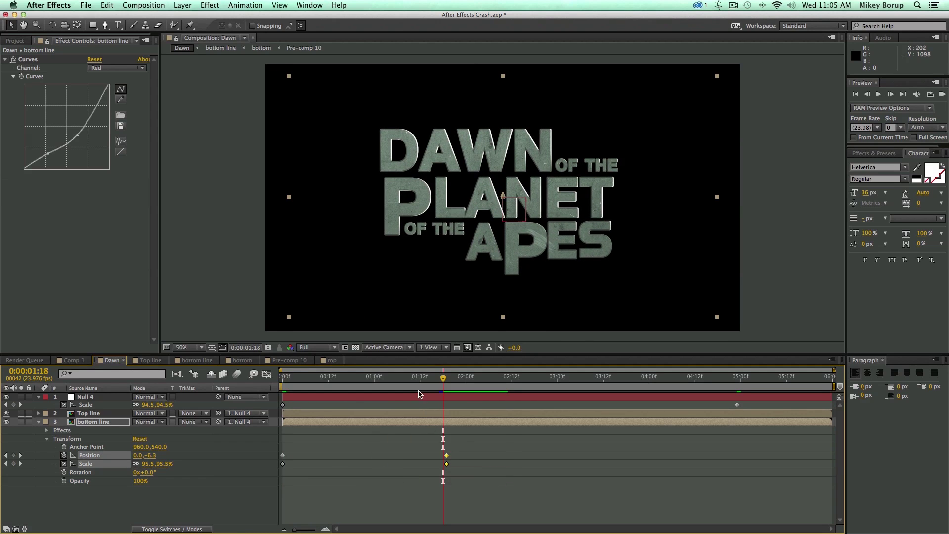
key(space)
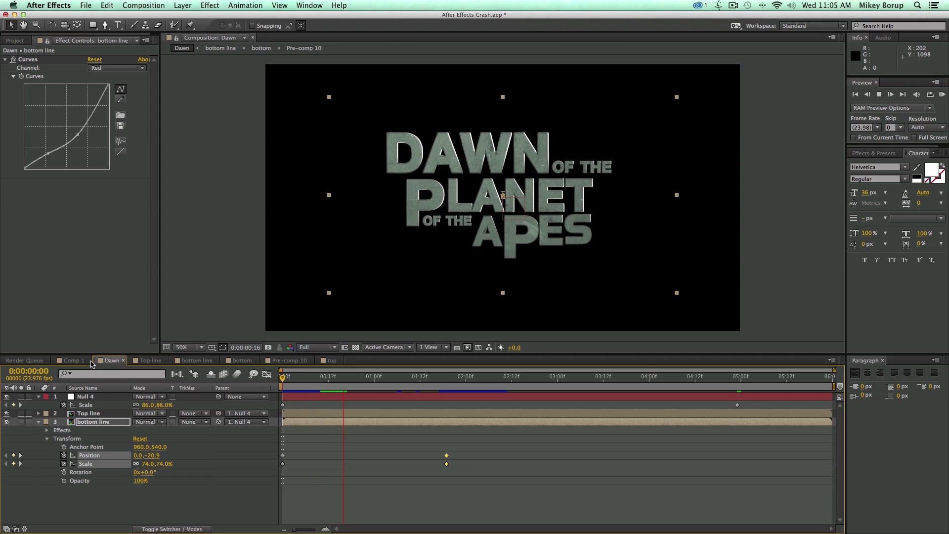
key(space)
click(331, 496)
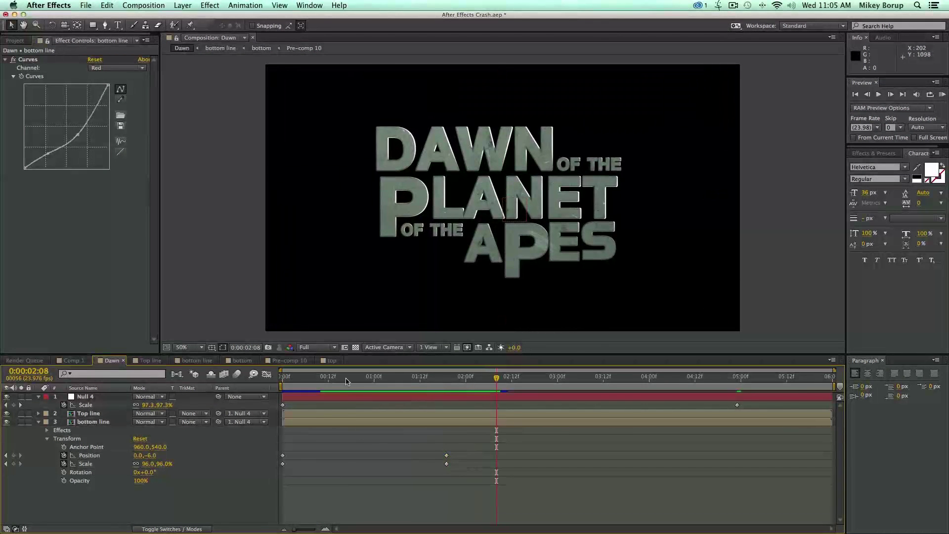
Step: Play the title animation from the first frame to check how the two lines grow together
key(Home)
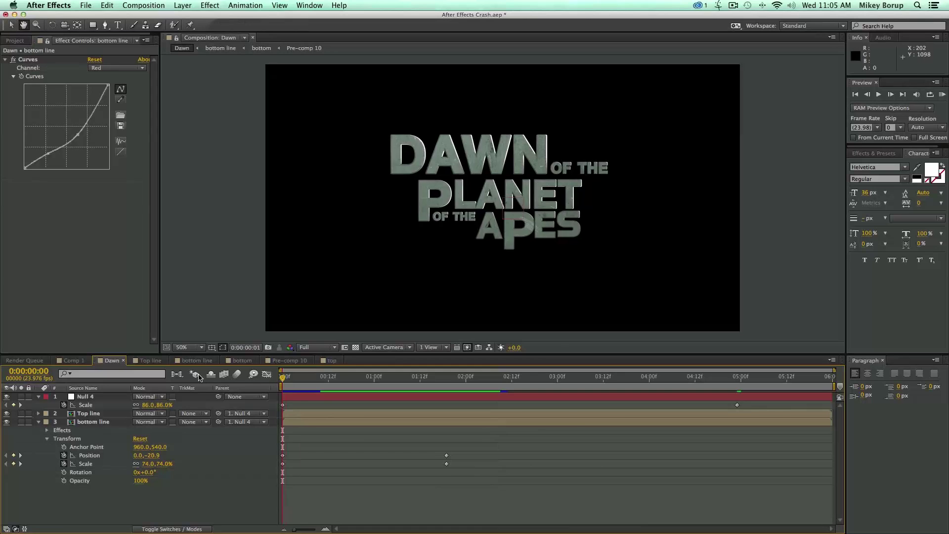
key(space)
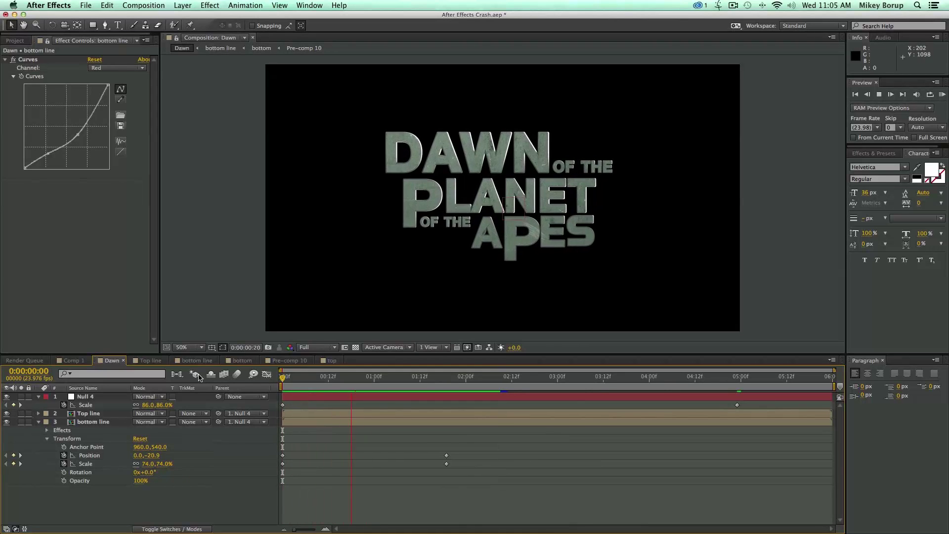
key(space)
key(')
key(')
key(')
key(')
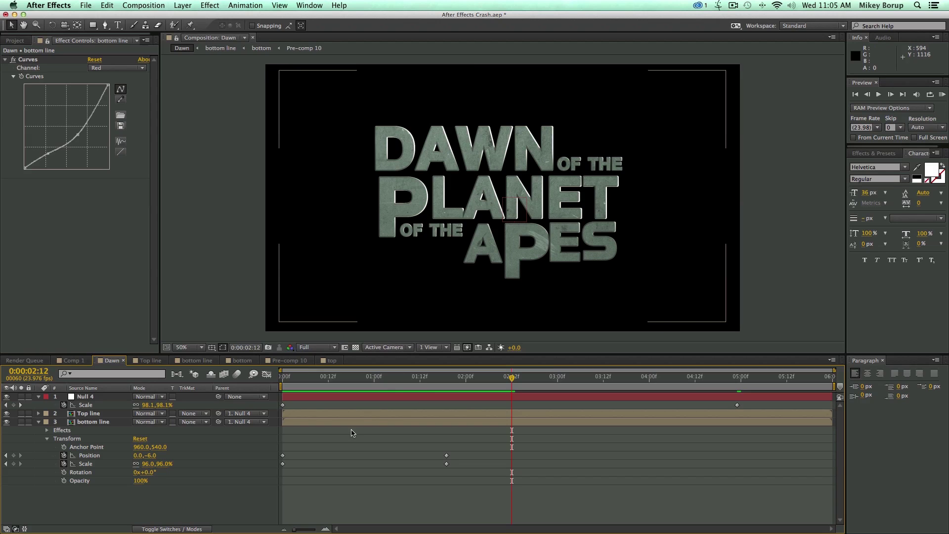
Step: Collapse the bottom line's properties and duplicate the Top line layer in the Dawn composition
click(39, 422)
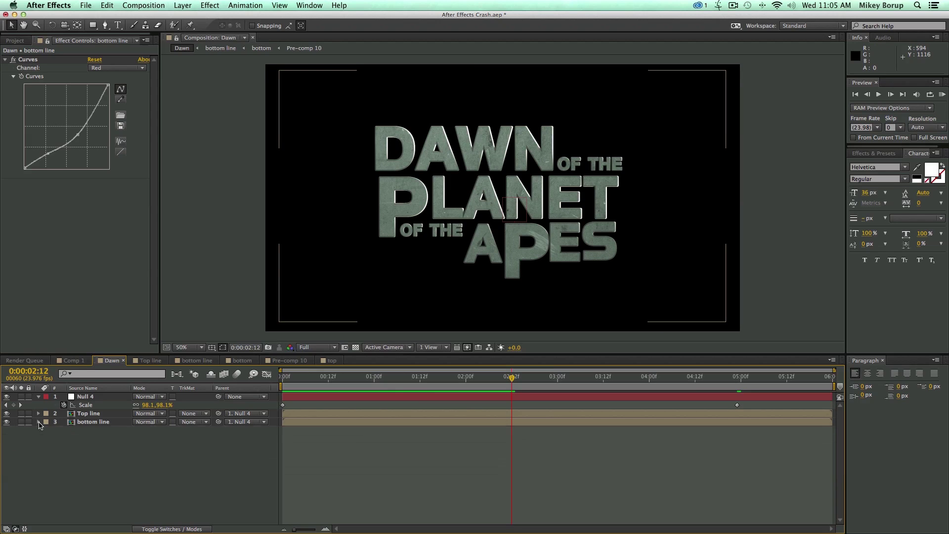
click(94, 422)
click(84, 414)
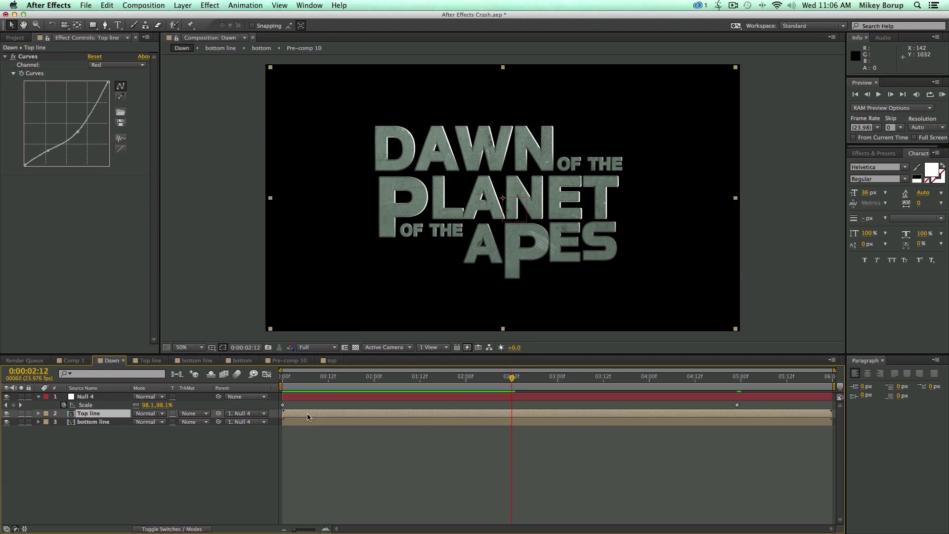
key(super+d)
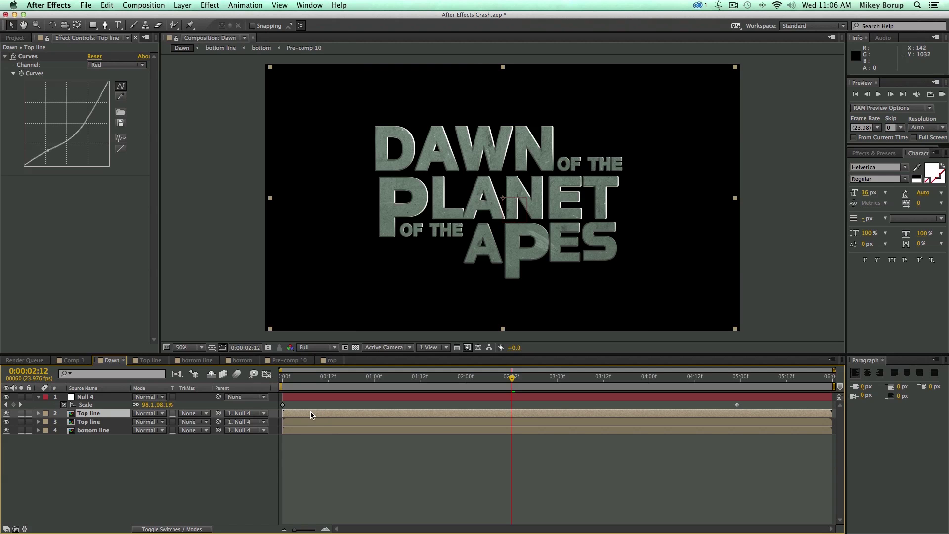
Step: Pre-compose the upper Top line copy as "Shadow" with all attributes moved, and place it beneath the Top line layer
key(super+shift+c)
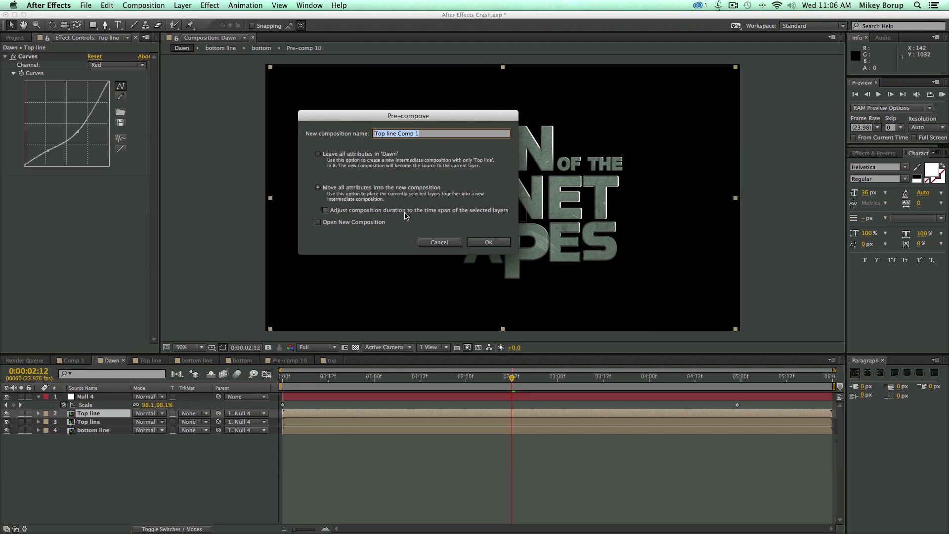
text(Shadow)
key(Return)
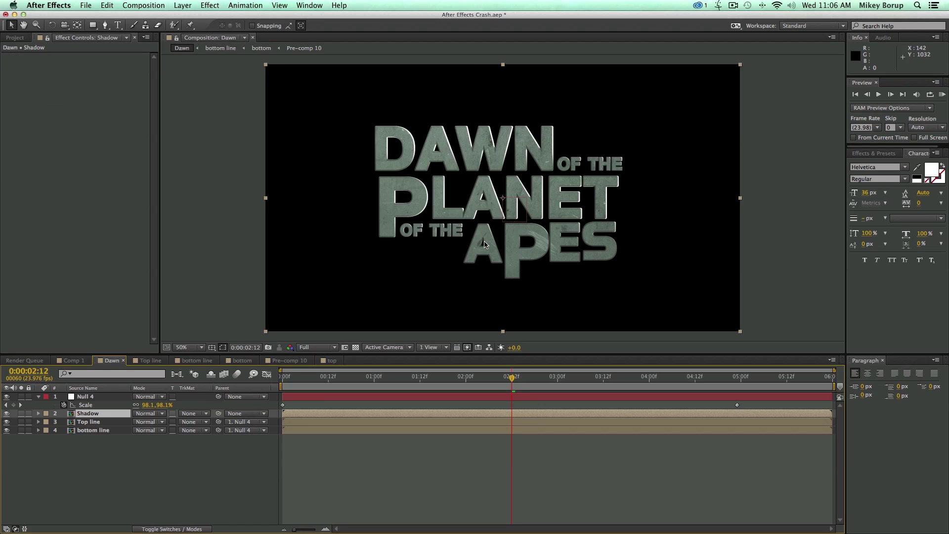
drag(94, 414, 93, 428)
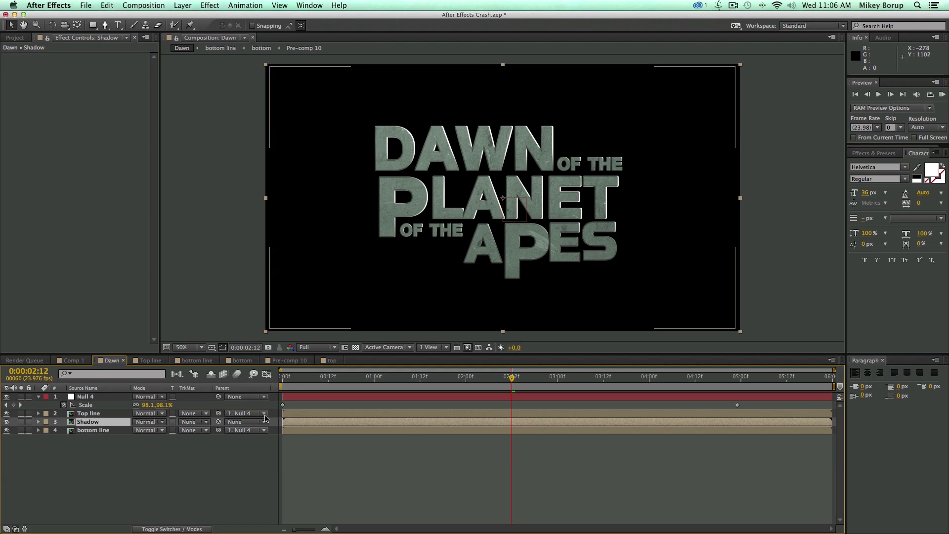
Step: Open the Shadow composition and display the DAWN OF THE line over the transparency grid
double_click(299, 422)
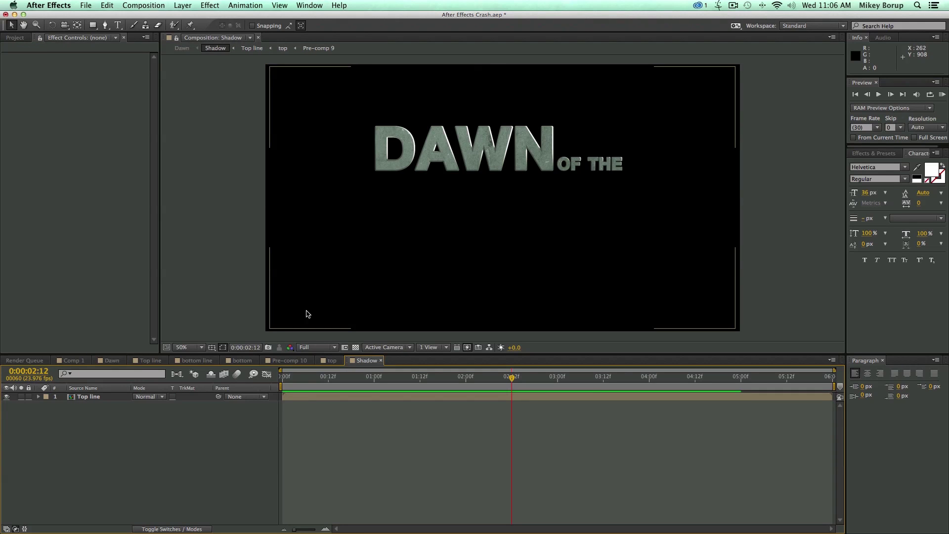
click(355, 347)
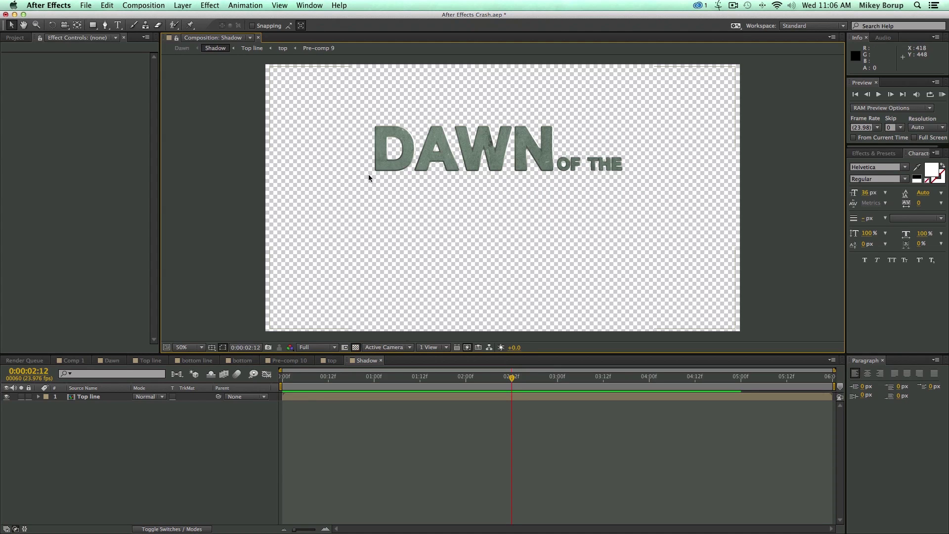
scroll(461, 185, up, 2)
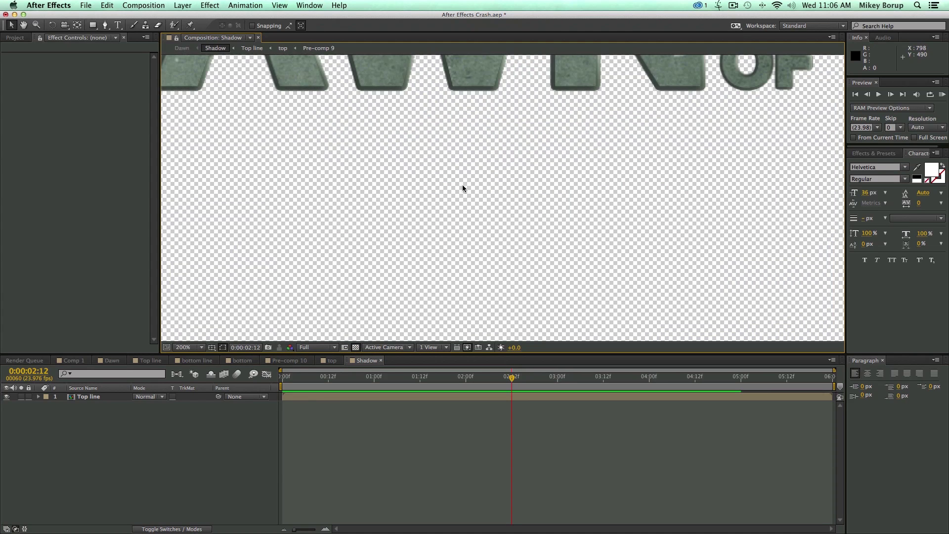
scroll(462, 185, up, 4)
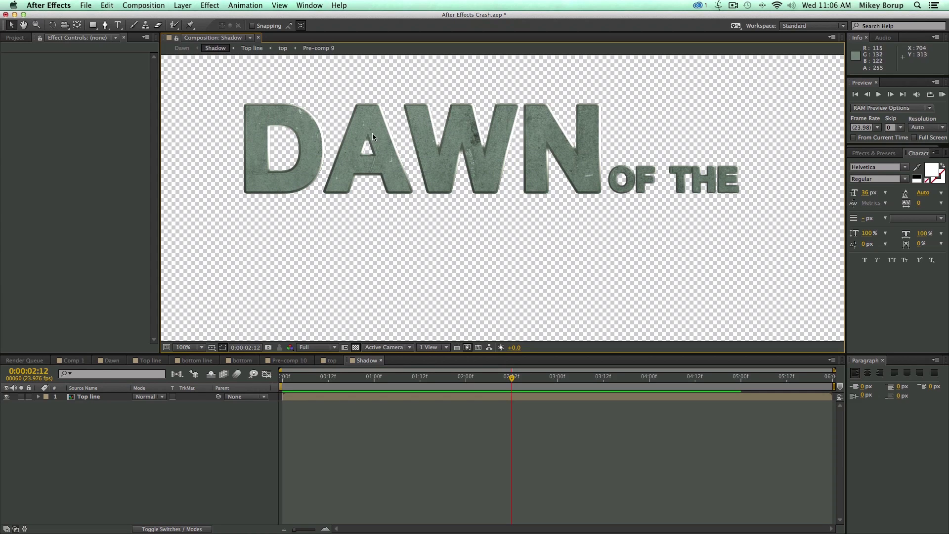
key(period)
key(period)
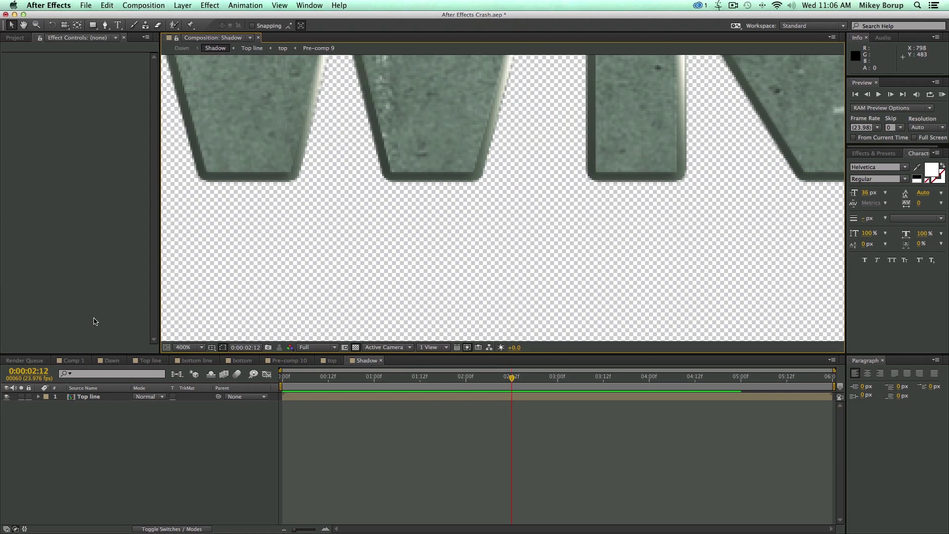
key(comma)
key(comma)
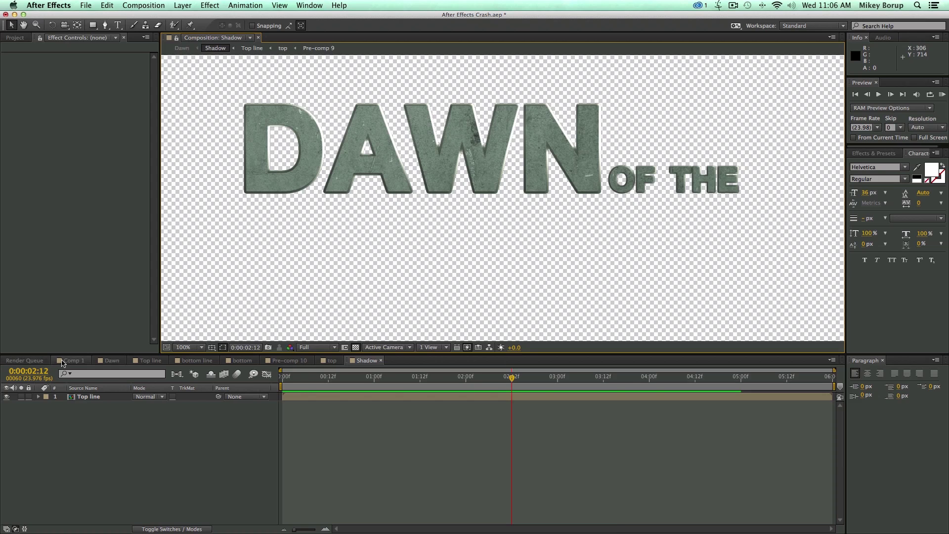
Step: Scrub through Comp 1 to about 0:00:01:12 to examine how shadows fall between the title's letters
click(60, 364)
click(362, 380)
drag(362, 380, 525, 379)
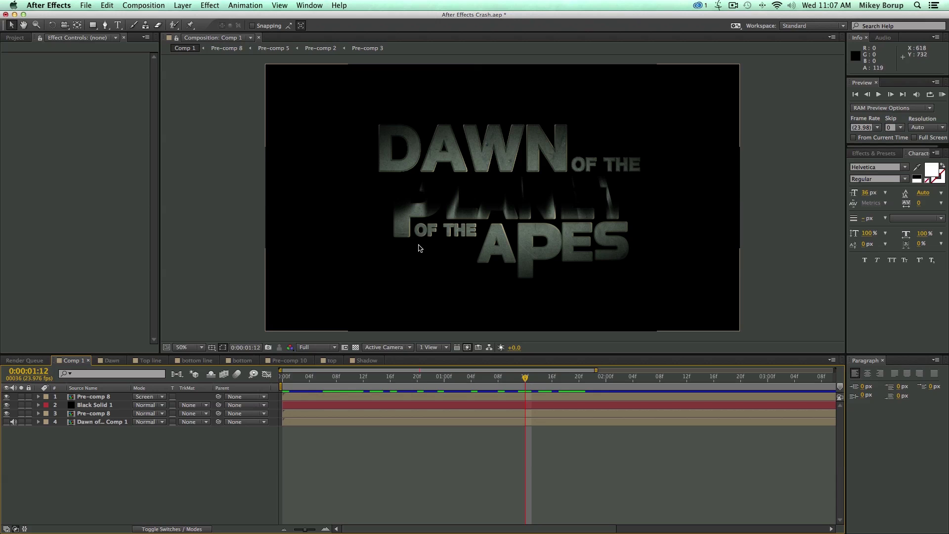
Step: In the Shadow composition at the first frame, draw a closed dark Pen shape over the opening of the D on a new shape layer
click(365, 360)
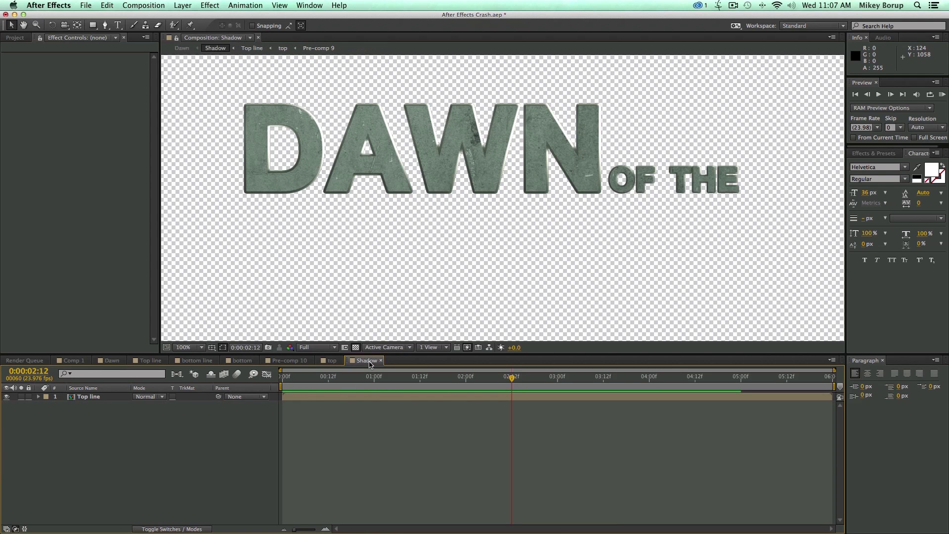
drag(319, 378, 299, 378)
click(297, 398)
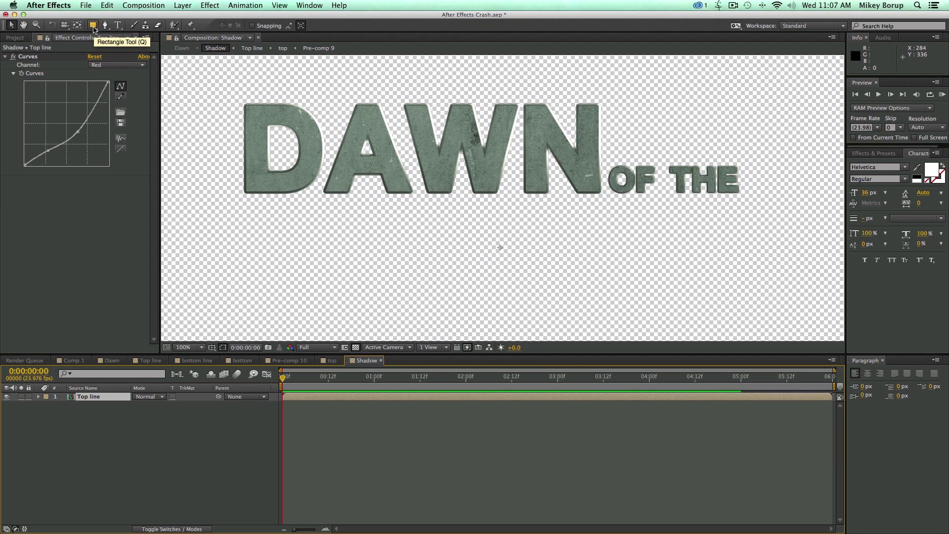
click(105, 25)
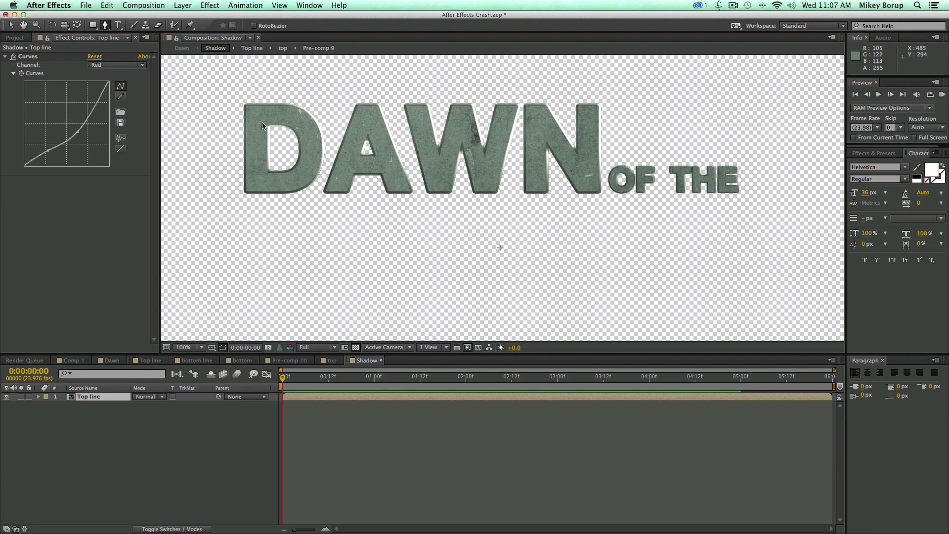
click(303, 422)
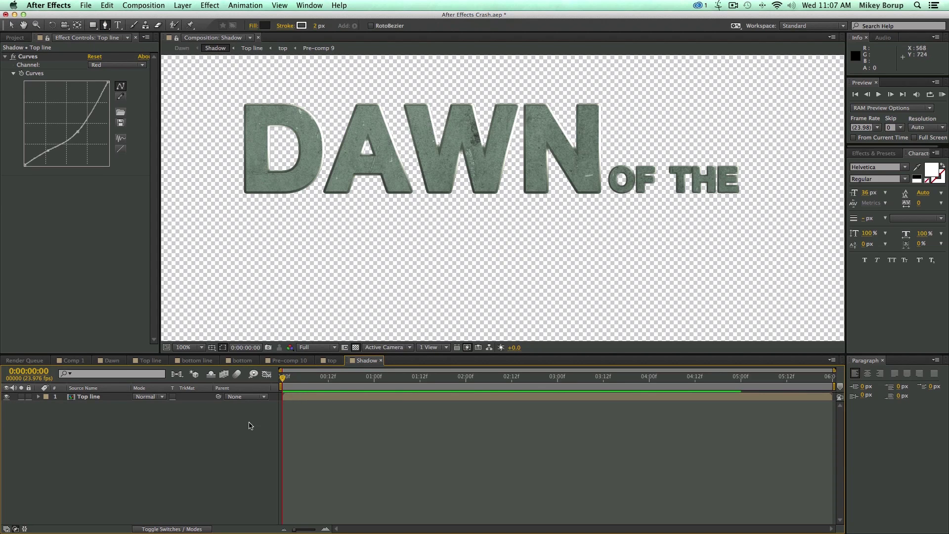
click(255, 115)
click(257, 171)
click(281, 181)
click(305, 150)
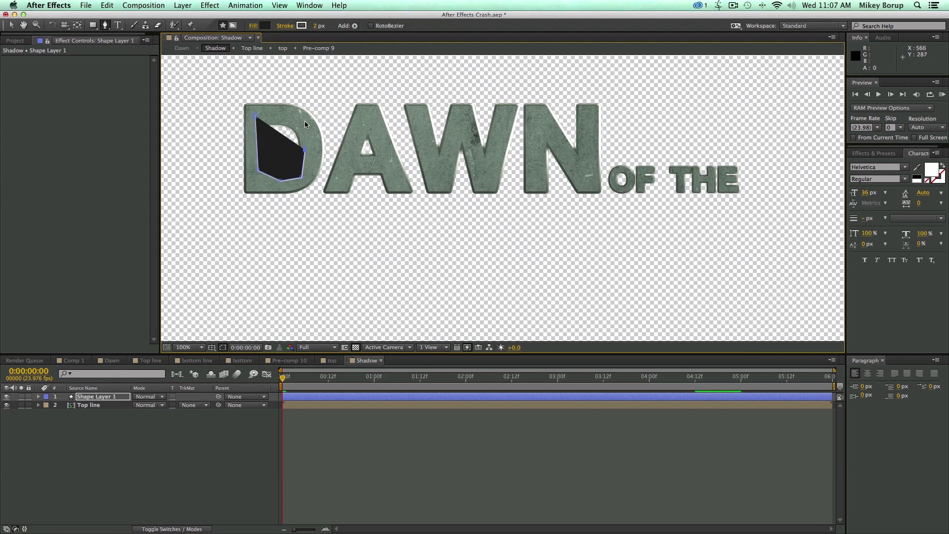
click(255, 115)
Step: Draw closed dark Pen shapes on the same shape layer to fill the gaps of the A, W and N
click(361, 116)
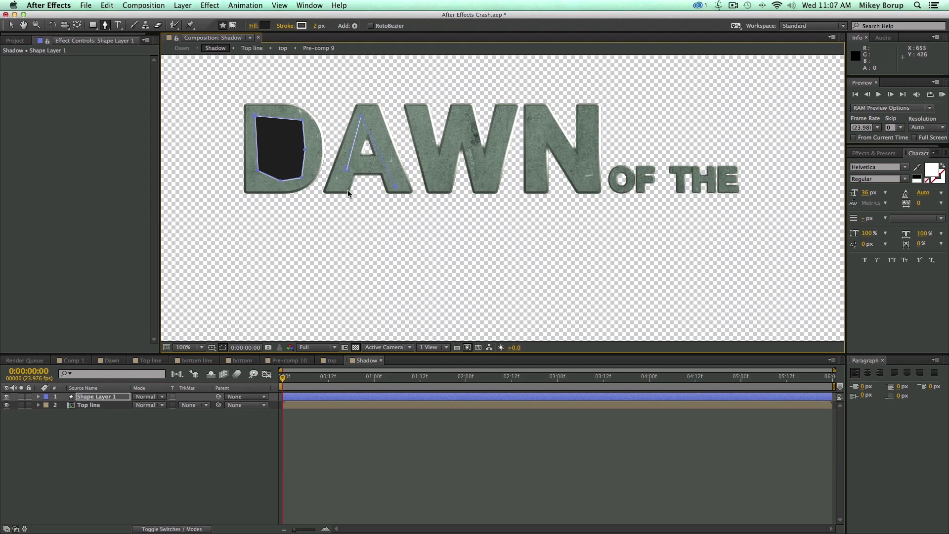
click(395, 187)
click(340, 187)
click(346, 169)
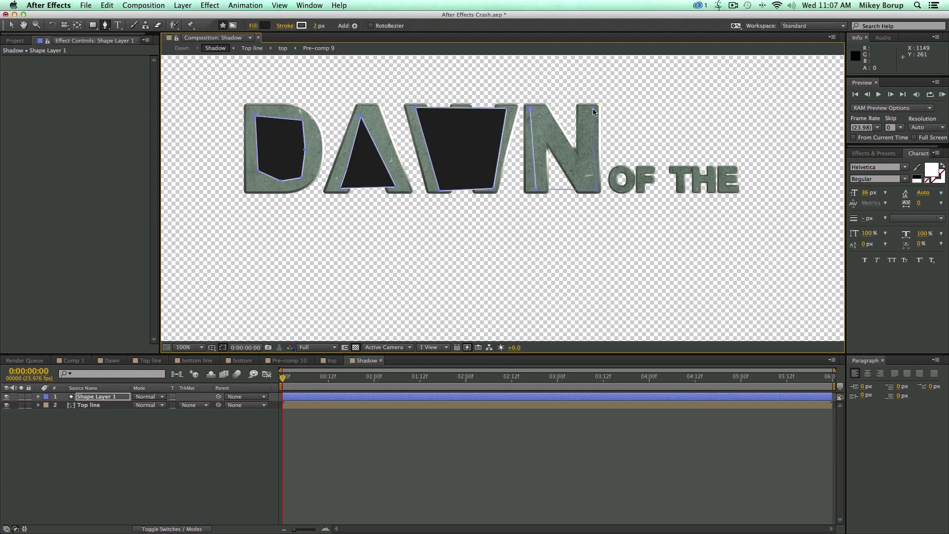
click(593, 110)
Step: Pull the upper corner points of the N and W shapes outward to the tops of their letters
drag(619, 193, 526, 130)
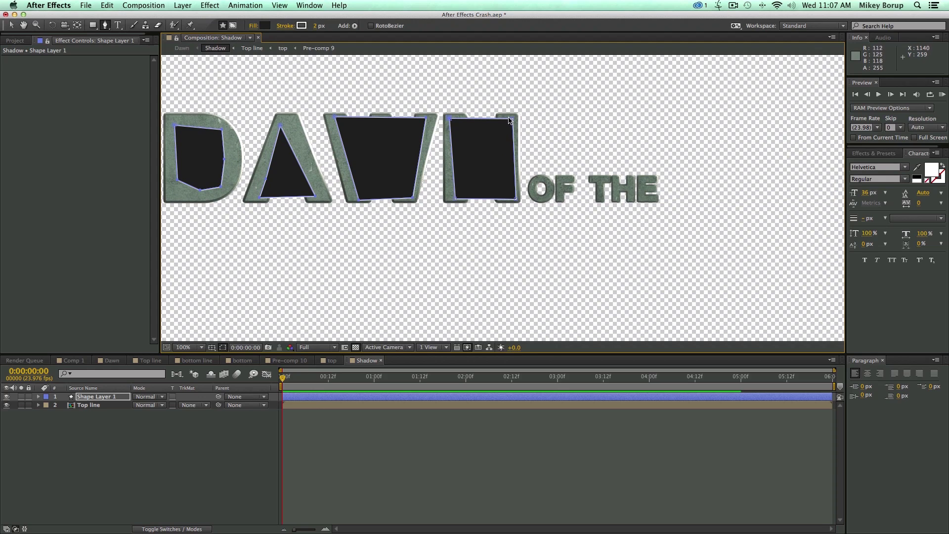
drag(511, 119, 513, 115)
drag(451, 119, 448, 115)
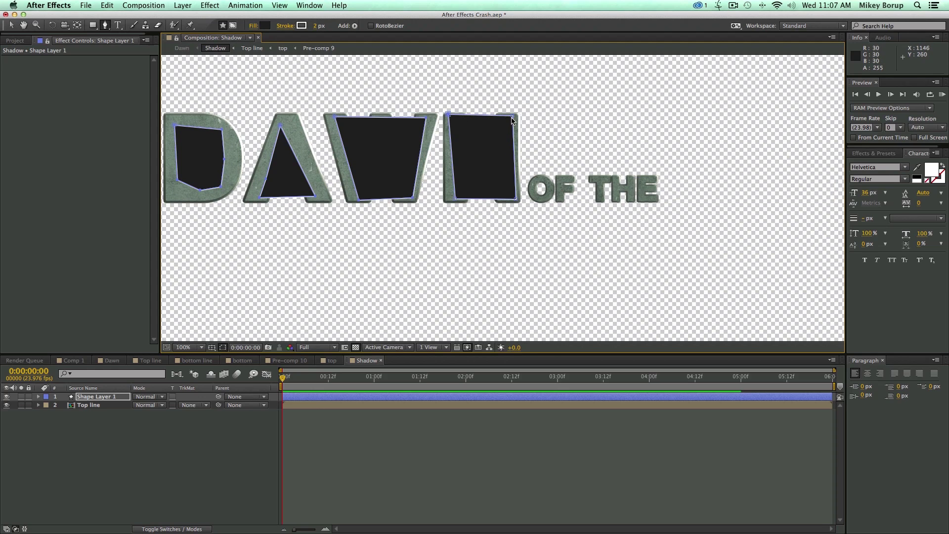
drag(425, 118, 428, 114)
drag(334, 117, 332, 114)
Step: Draw a tall closed dark shape rising from the word OF to the height of the DAWN letters
click(530, 193)
click(526, 115)
click(568, 116)
click(572, 187)
click(531, 192)
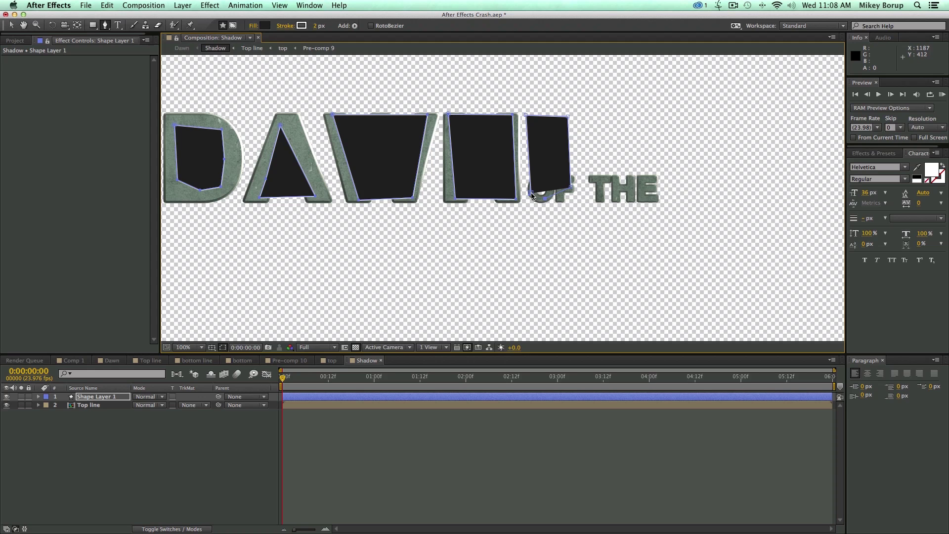
Step: Draw a closed dark block over the word THE, reaching up to the top of the DAWN letters
click(587, 117)
click(654, 120)
click(658, 201)
click(595, 201)
click(590, 179)
click(587, 117)
Step: Draw a long dark strip across the lower part of the whole DAWN OF THE line and deselect the shape layer
drag(278, 102, 354, 113)
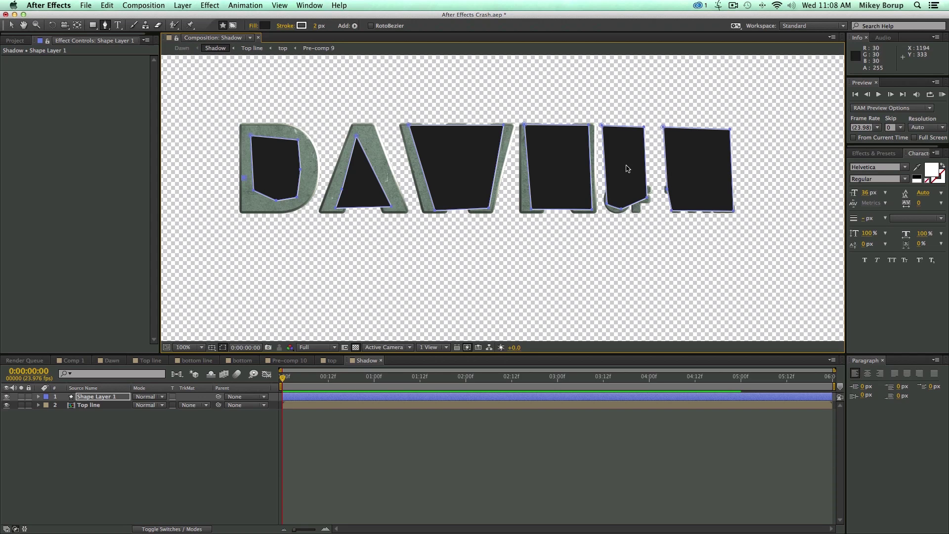
click(722, 177)
click(732, 211)
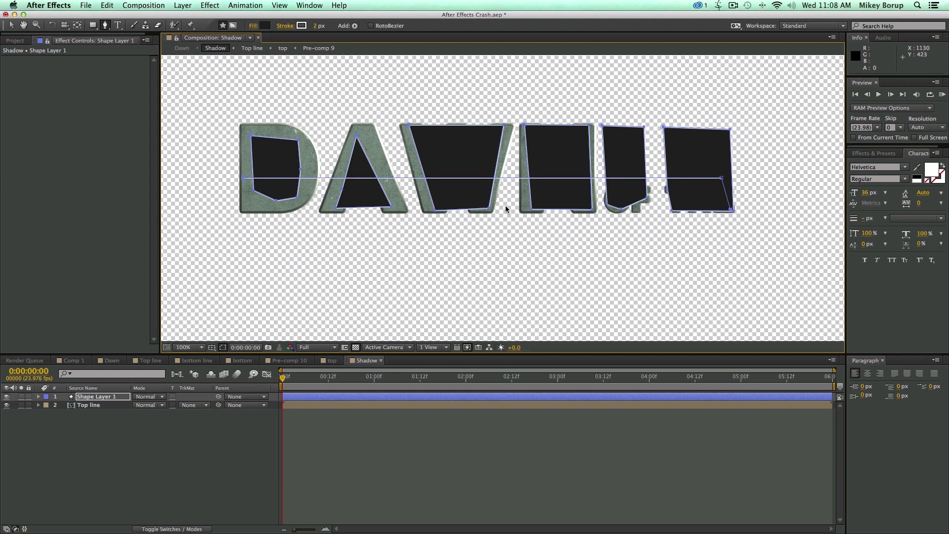
click(241, 211)
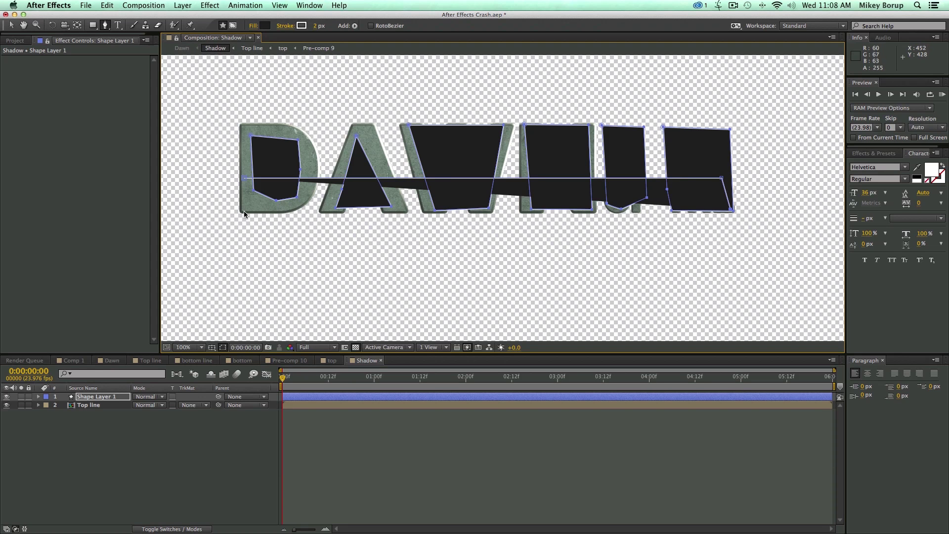
click(242, 178)
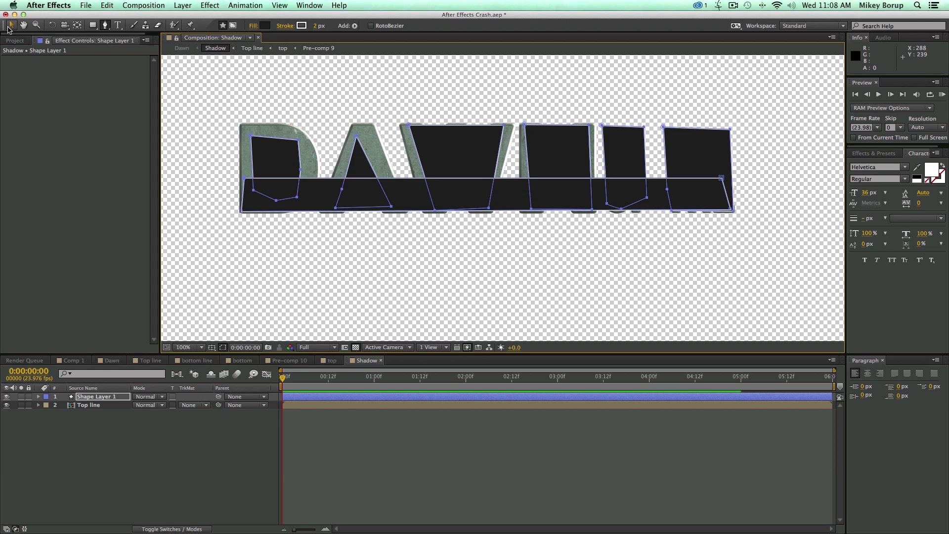
click(9, 27)
click(405, 458)
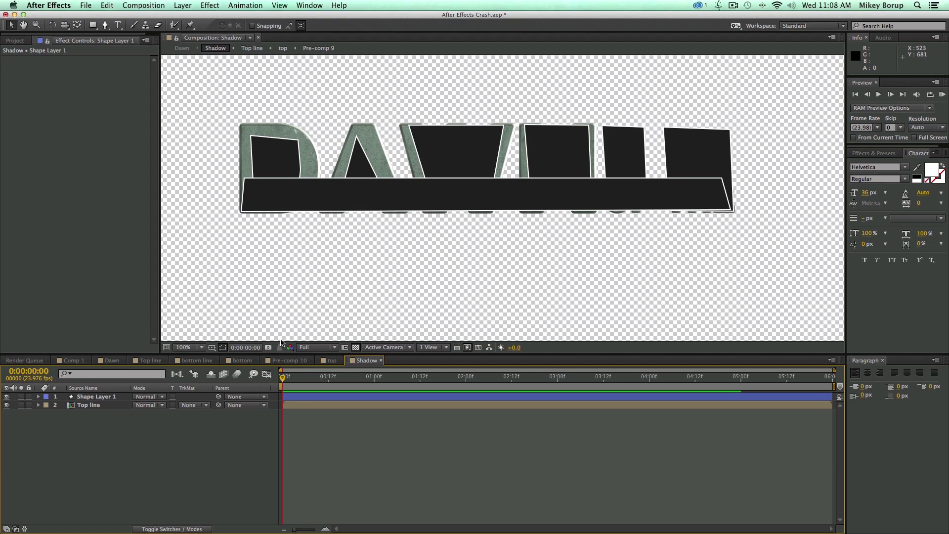
Step: Apply a Tint effect to the Shadow layer in the Dawn composition, mapping both black and white to black
click(110, 360)
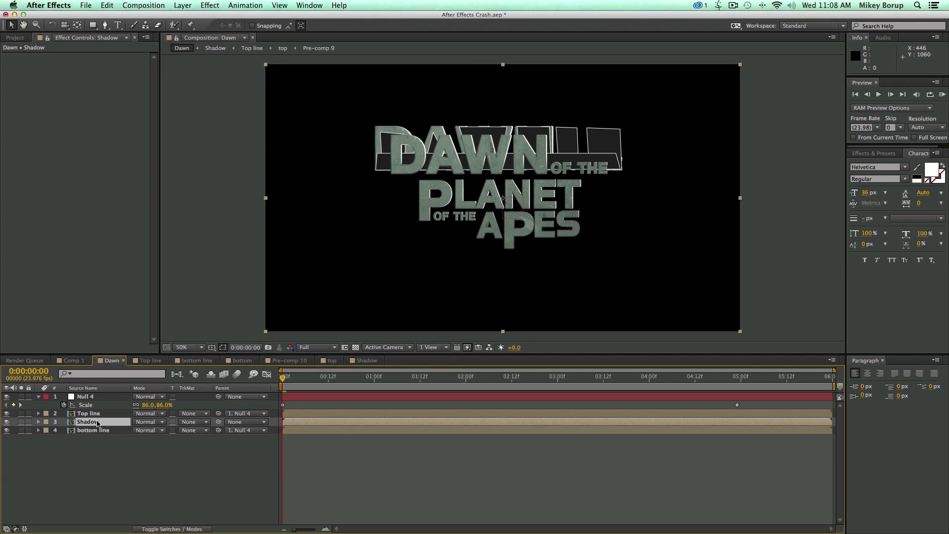
click(210, 5)
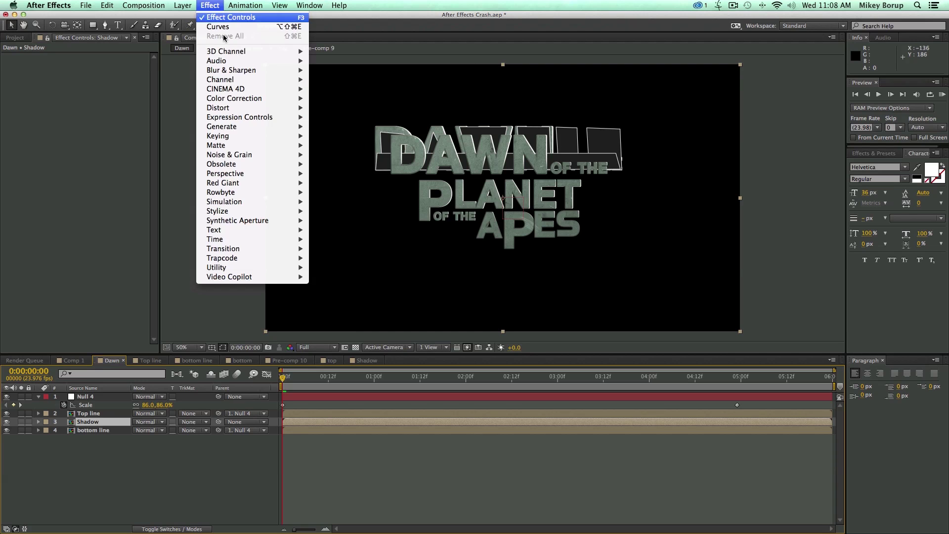
mouse_move(243, 100)
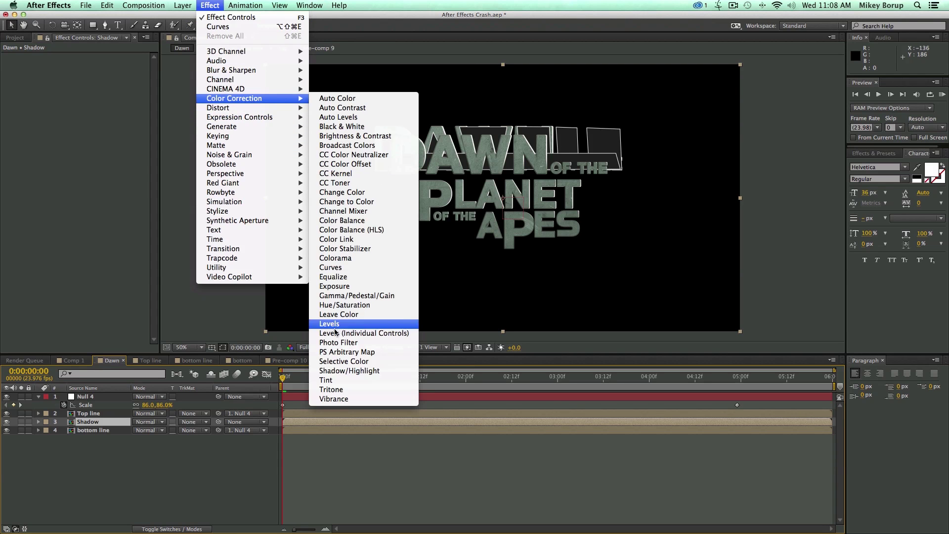
click(329, 379)
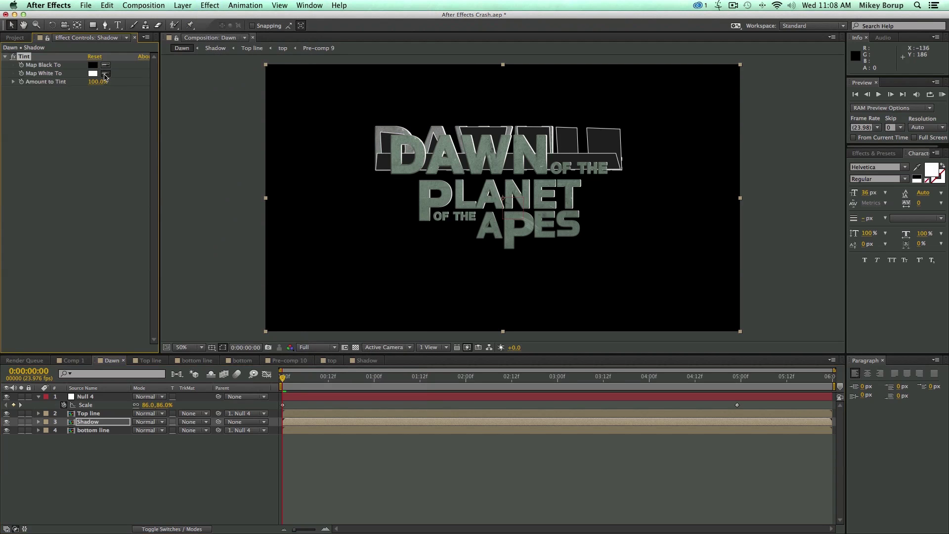
click(91, 65)
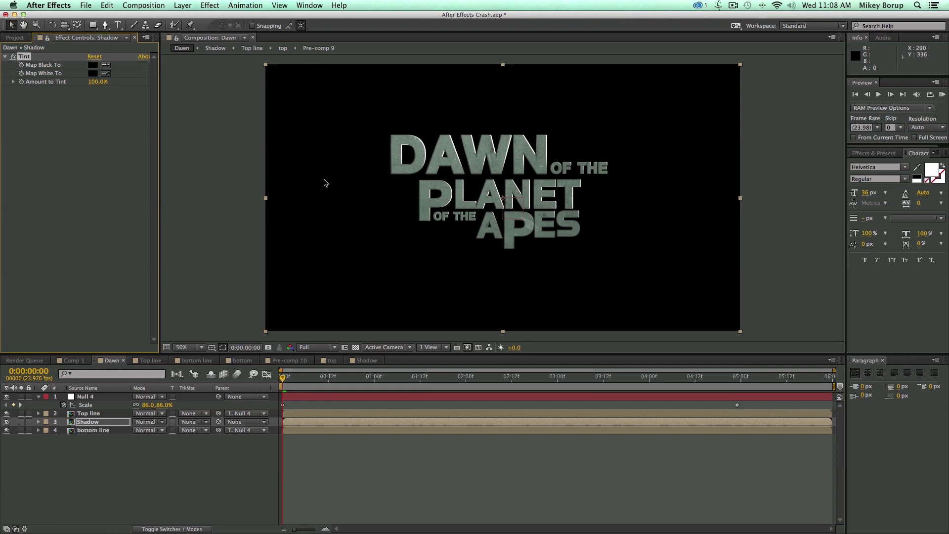
Step: Parent the Shadow layer to Null 4 and scrub the animation over the transparency grid to check the shadow's scaling
click(356, 347)
mouse_move(527, 378)
mouse_down()
mouse_move(280, 379)
mouse_move(669, 379)
mouse_move(485, 388)
mouse_move(519, 388)
mouse_up()
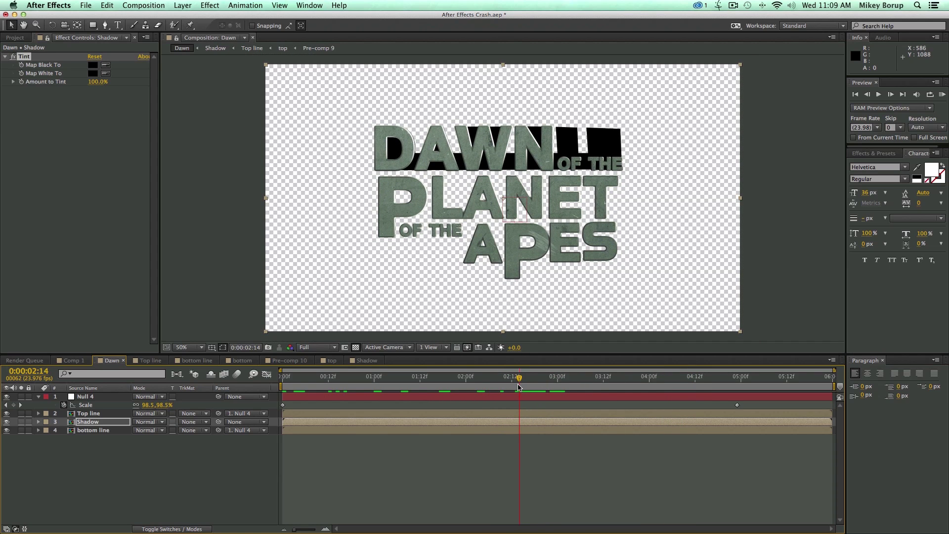
key(apostrophe)
key(apostrophe)
mouse_move(519, 378)
mouse_down()
mouse_move(491, 379)
mouse_move(521, 378)
mouse_up()
drag(127, 414, 84, 396)
drag(524, 378, 277, 369)
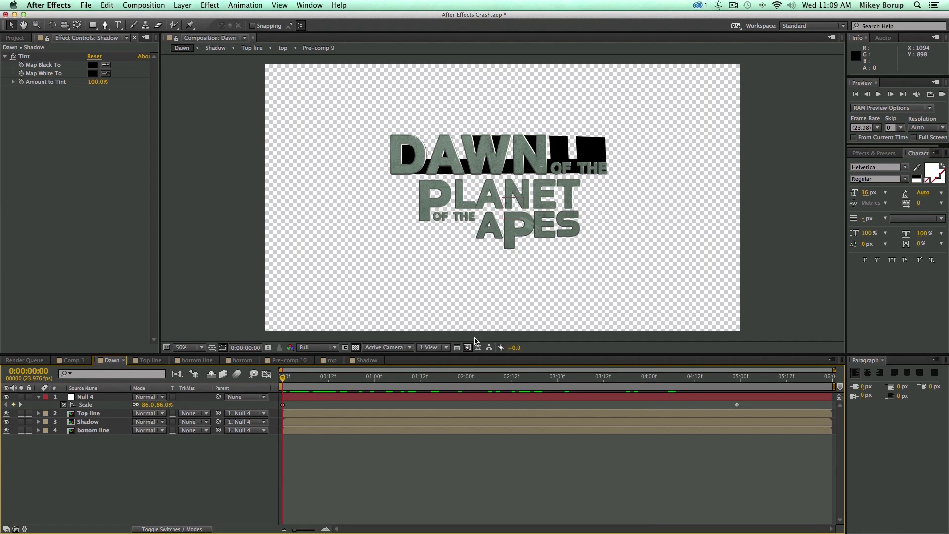
Step: Make the Shadow layer 3D and move its anchor point up to the baseline of the DAWN letters
click(95, 423)
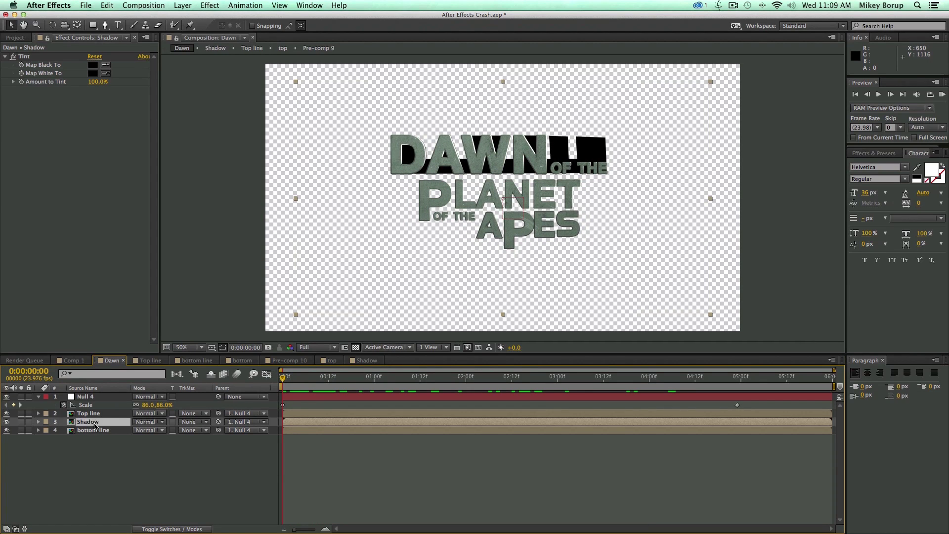
click(183, 529)
click(187, 421)
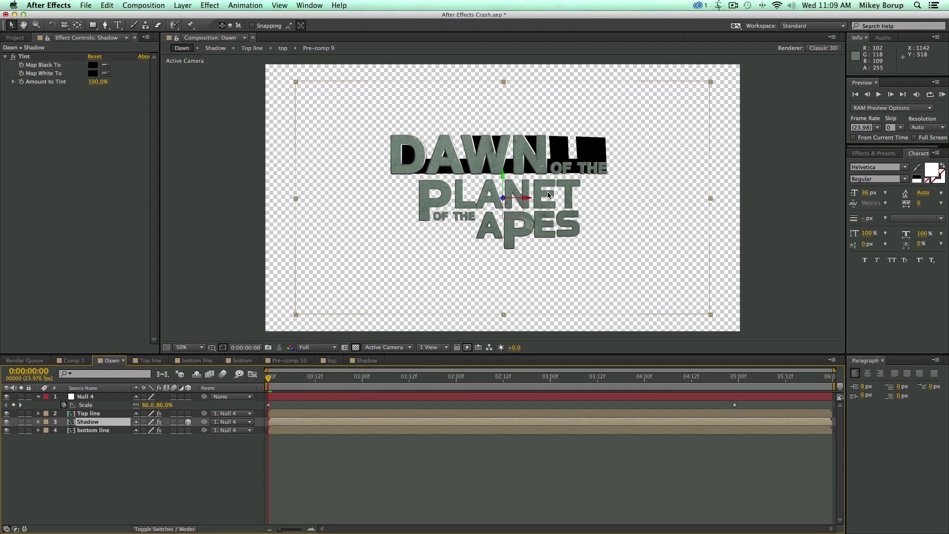
key(y)
click(503, 198)
drag(503, 198, 503, 174)
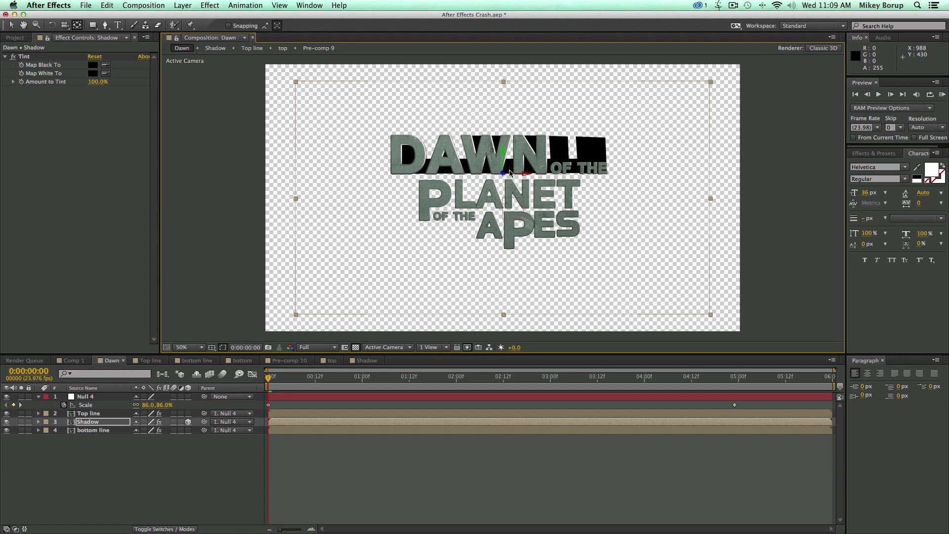
Step: Tip the Shadow layer downward from the DAWN baseline by setting its X Rotation to 140°
click(96, 423)
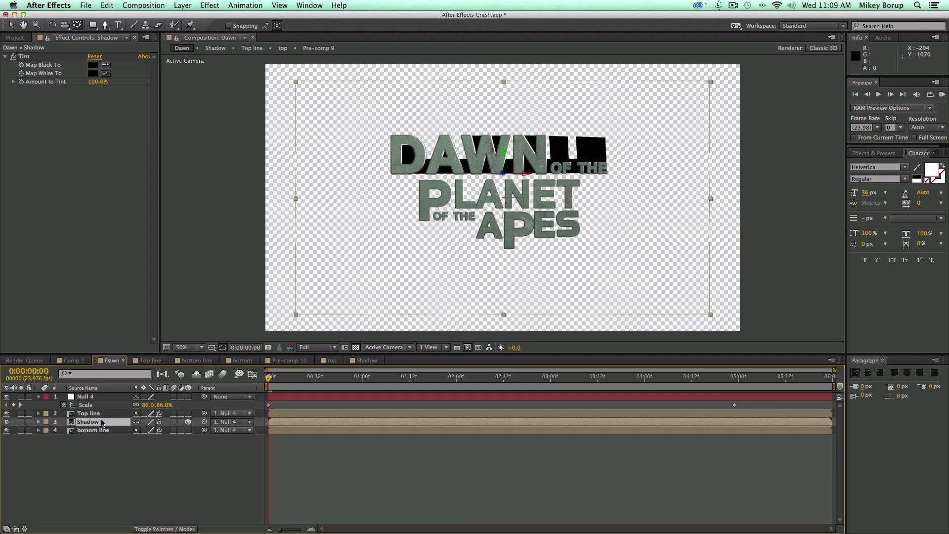
key(r)
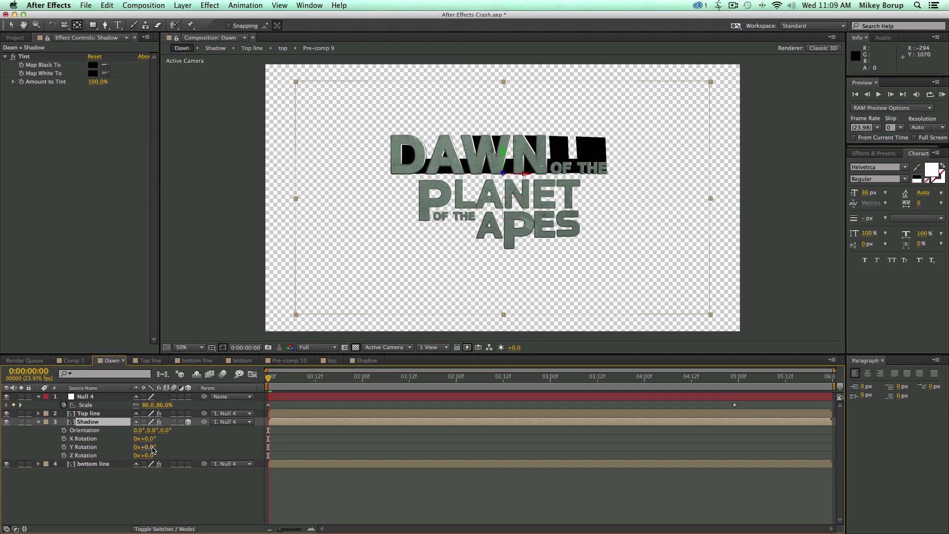
drag(149, 440, 237, 436)
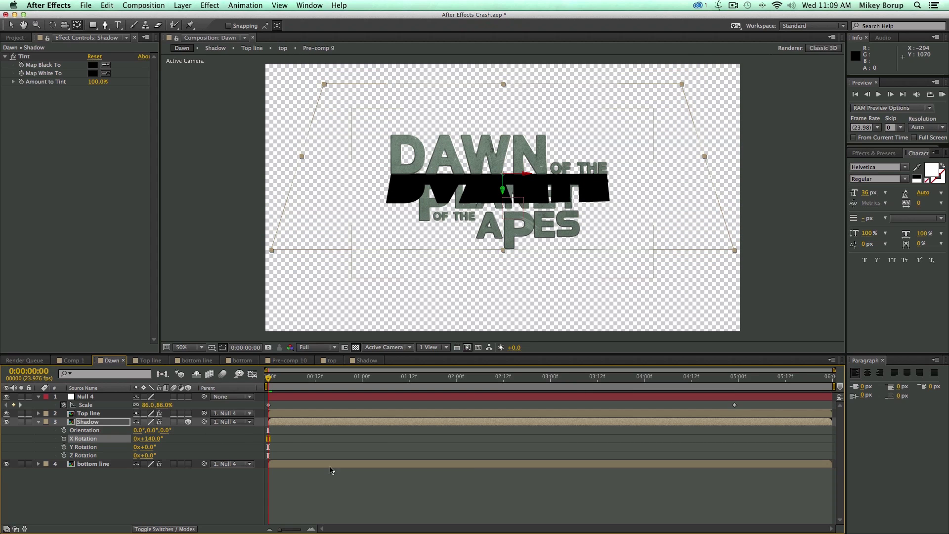
Step: Apply a Gaussian Blur to the Shadow layer with a blurriness of 18.8
click(279, 423)
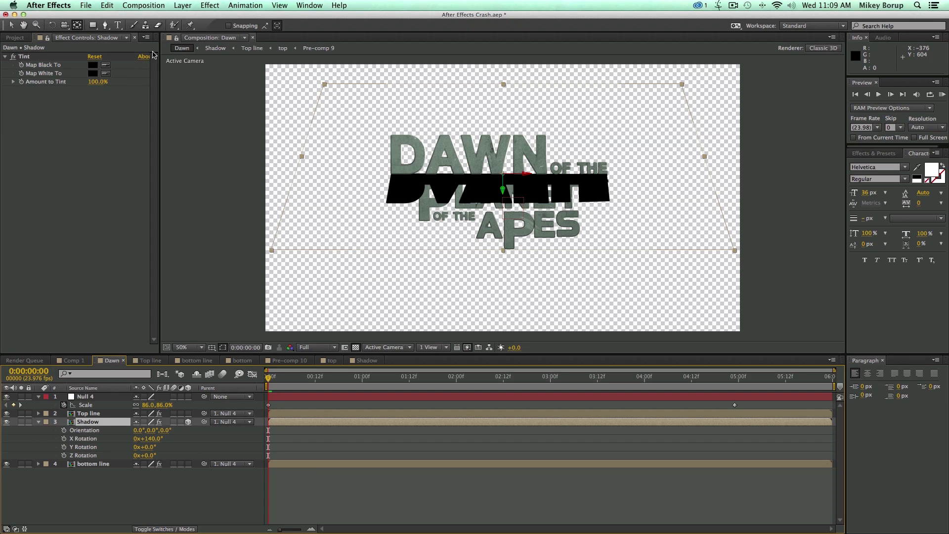
click(209, 6)
mouse_move(242, 72)
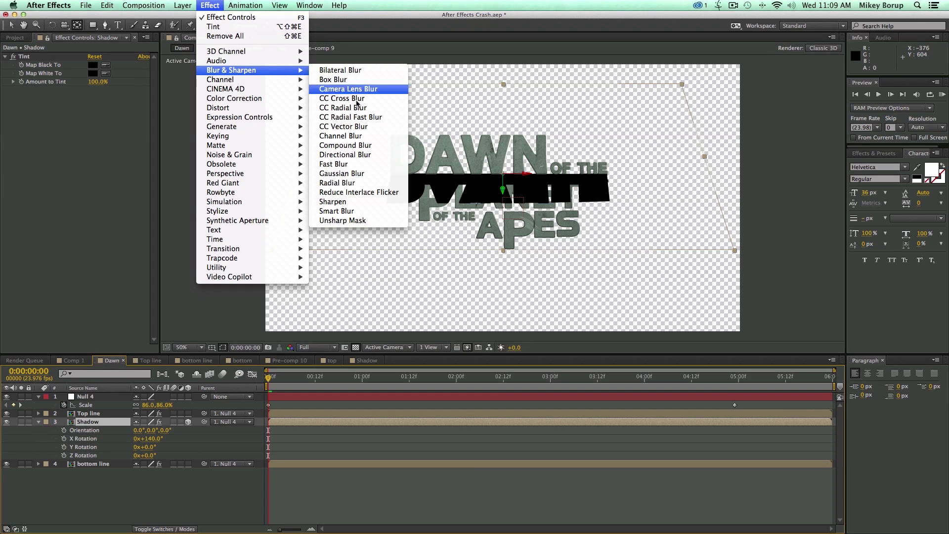
click(358, 173)
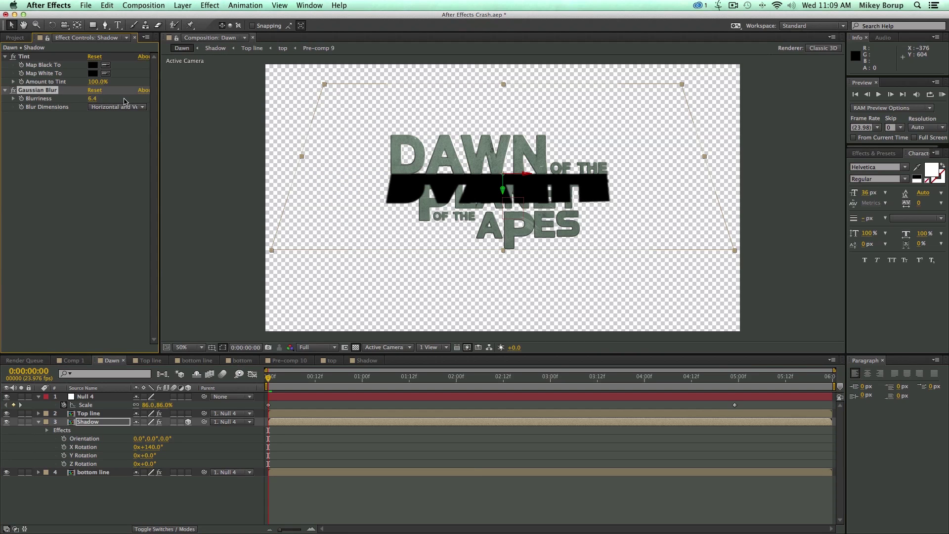
drag(147, 106, 174, 108)
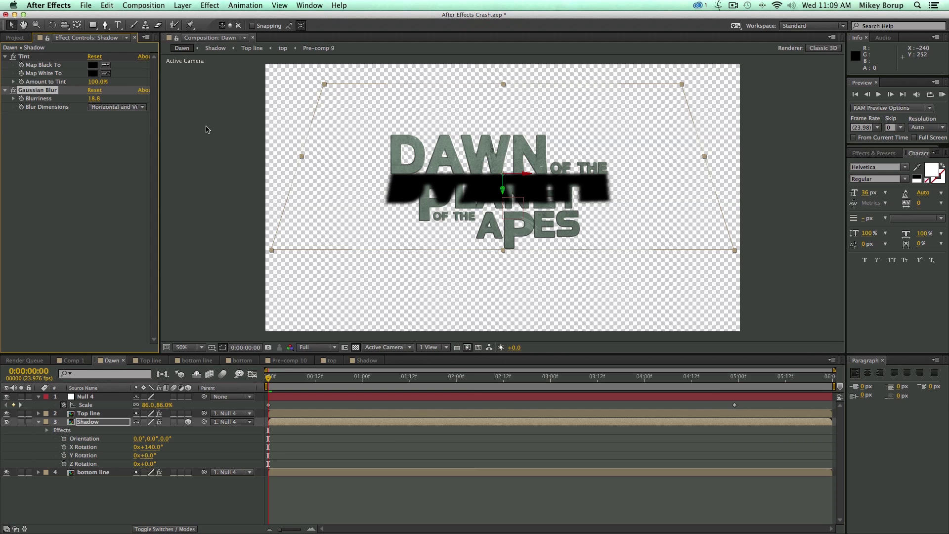
Step: Duplicate the Gaussian Blur on the Shadow layer and make the copy Vertical only with a blurriness of 93.5
key(period)
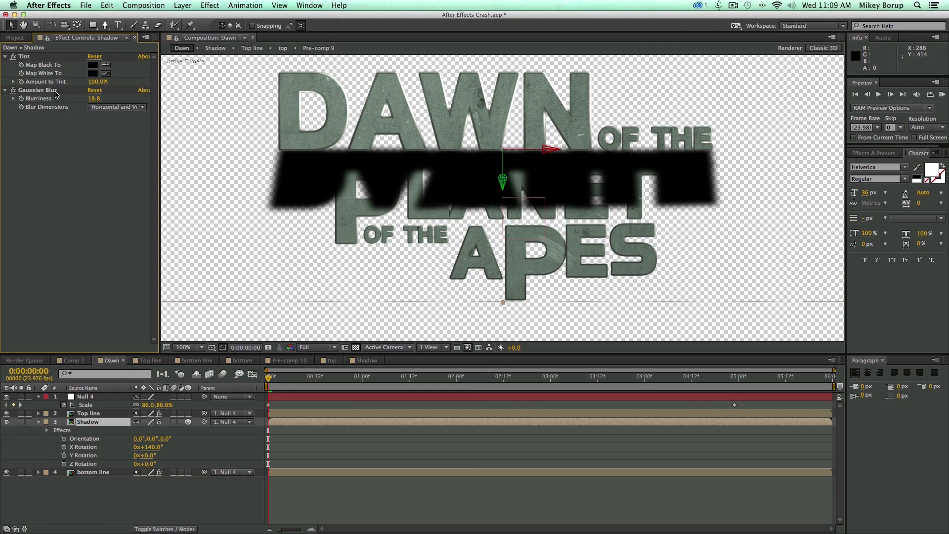
click(59, 91)
key(super+d)
click(108, 132)
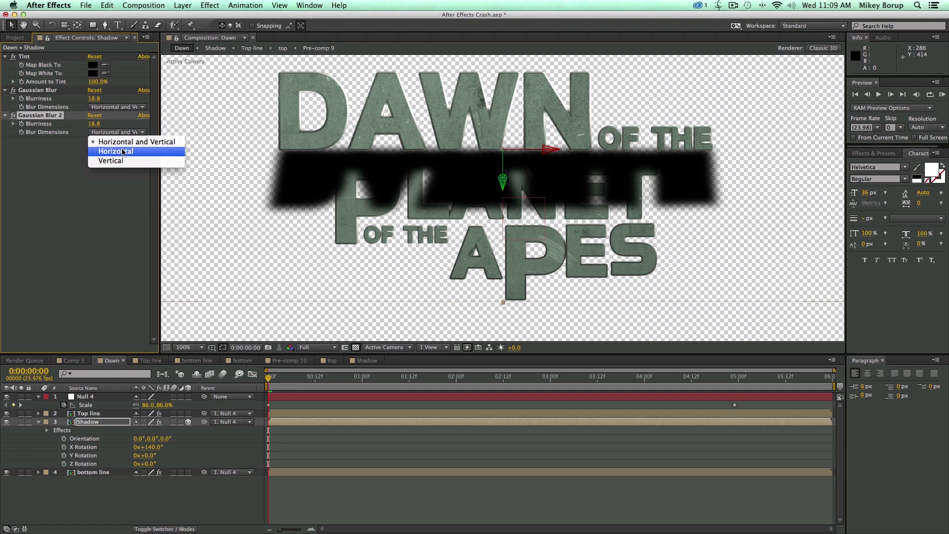
click(111, 161)
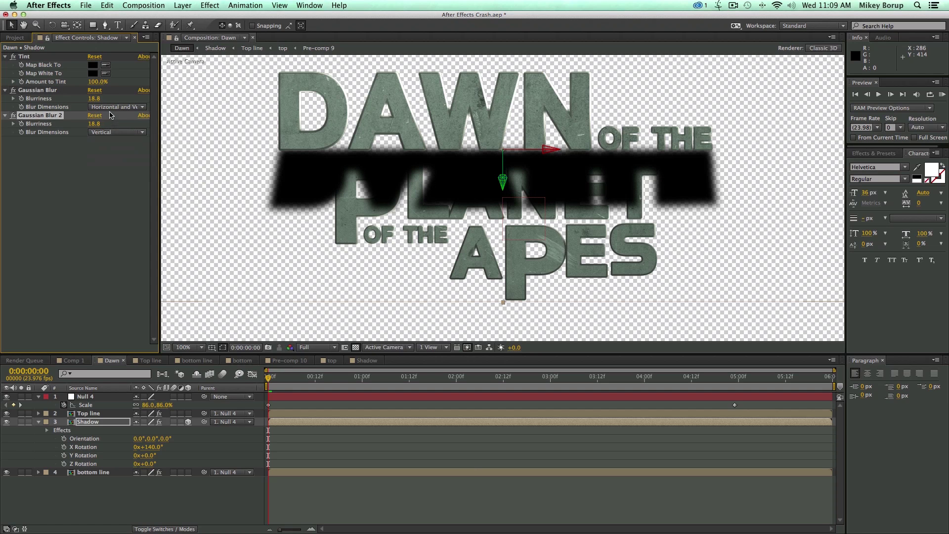
drag(94, 124, 482, 146)
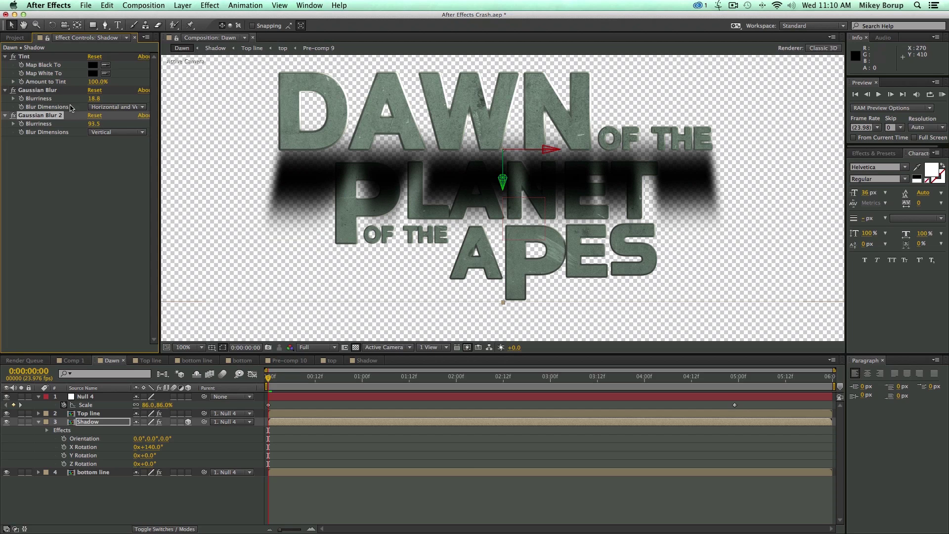
Step: Lower the first Gaussian Blur's blurriness to 5.6 and turn off the transparency grid
drag(94, 99, 87, 98)
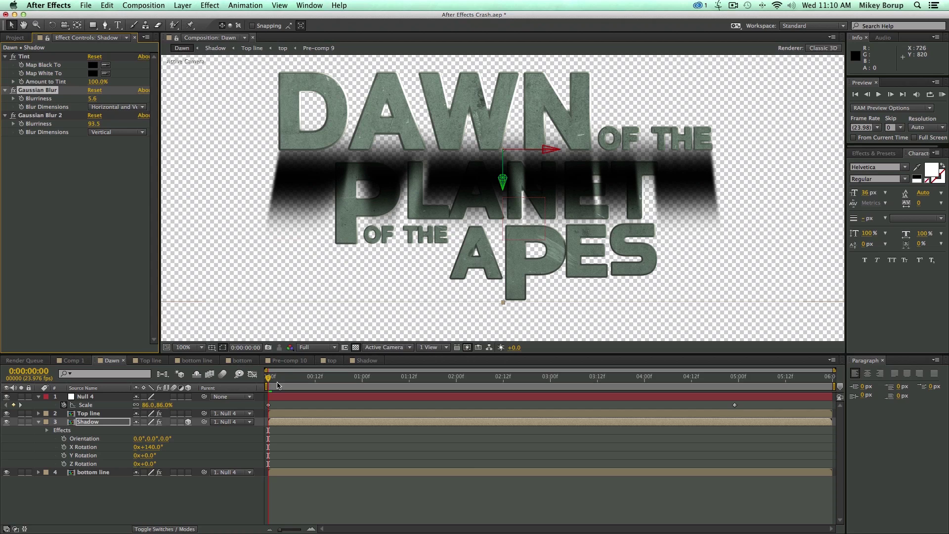
click(355, 347)
key(comma)
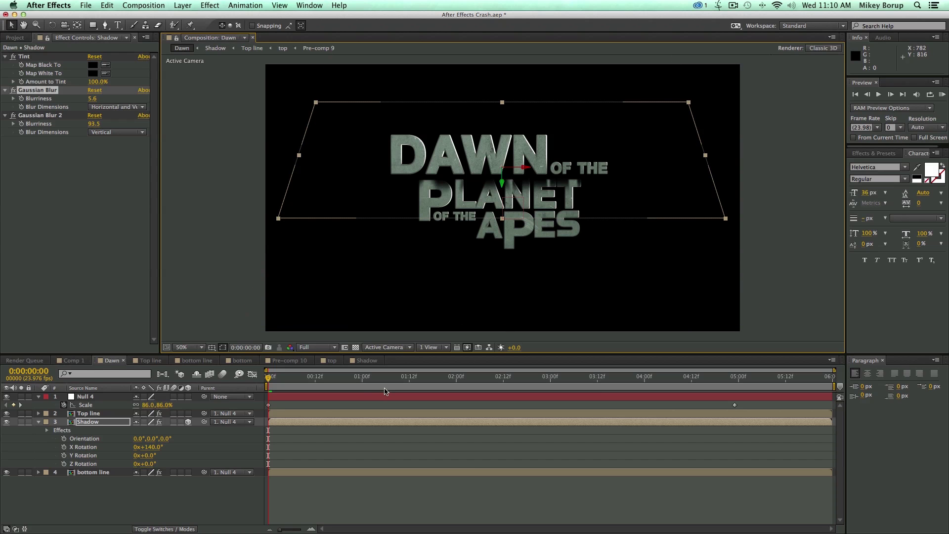
Step: In the Shadow composition, raise both upper corners of the long strip, Shape 7, so it covers more than half the height of the letters
double_click(292, 424)
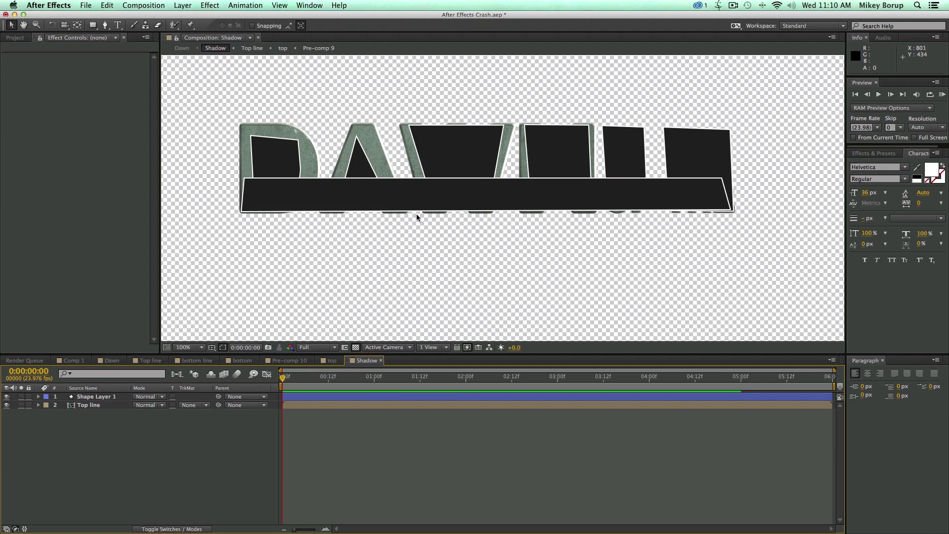
click(417, 212)
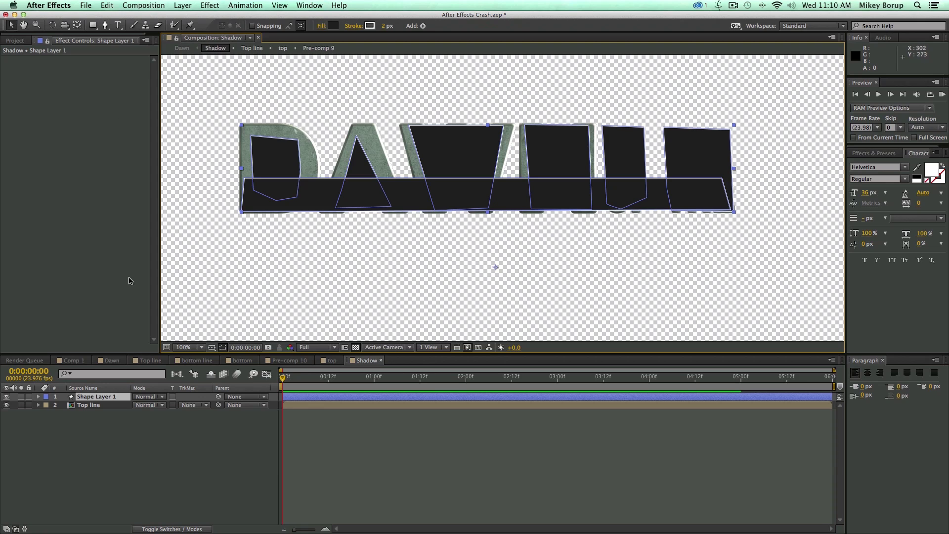
click(39, 396)
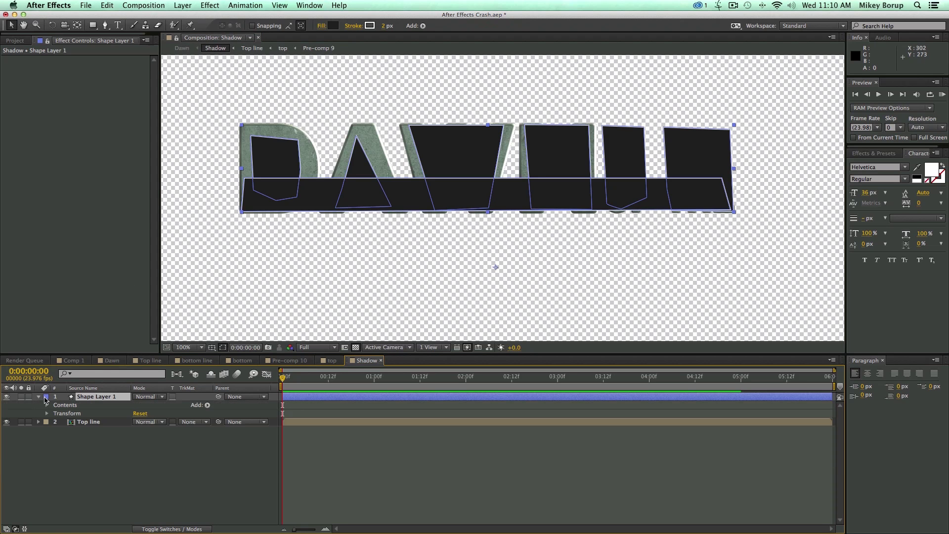
click(47, 405)
click(73, 464)
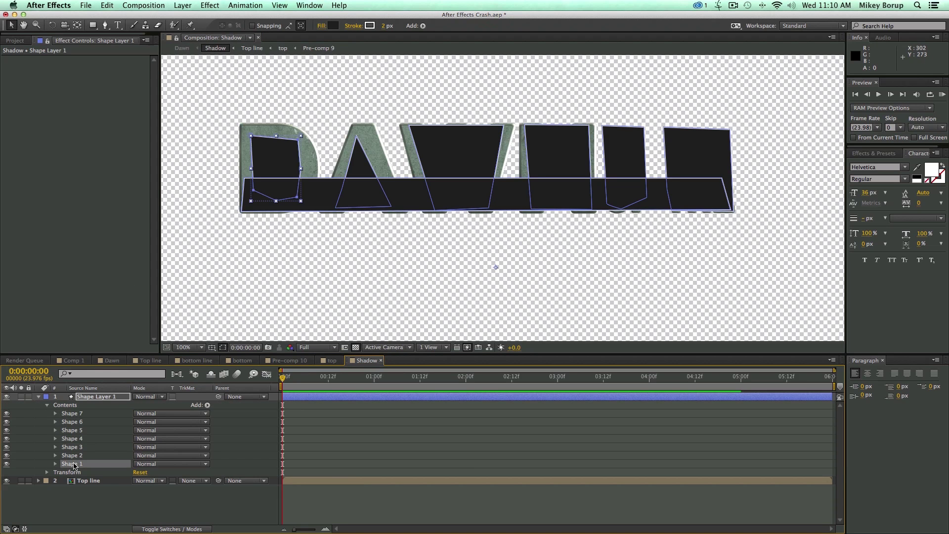
click(73, 414)
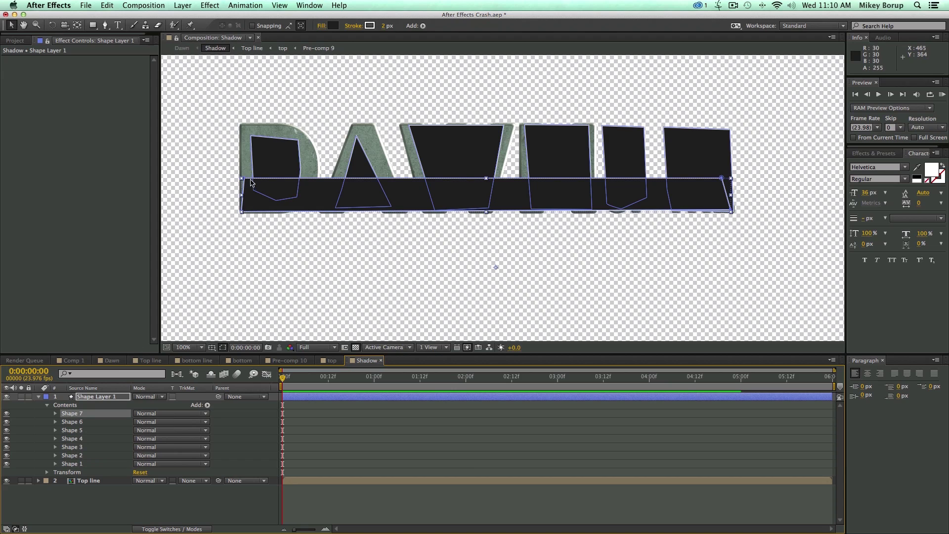
drag(244, 178, 245, 164)
key(cmd+z)
mouse_move(722, 177)
mouse_down()
mouse_move(726, 151)
mouse_move(727, 160)
mouse_up()
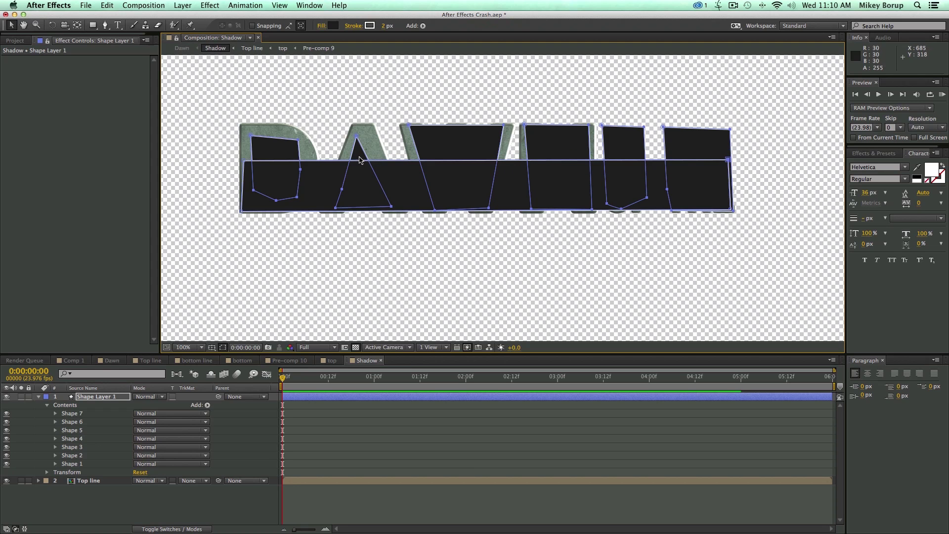
drag(244, 160, 243, 154)
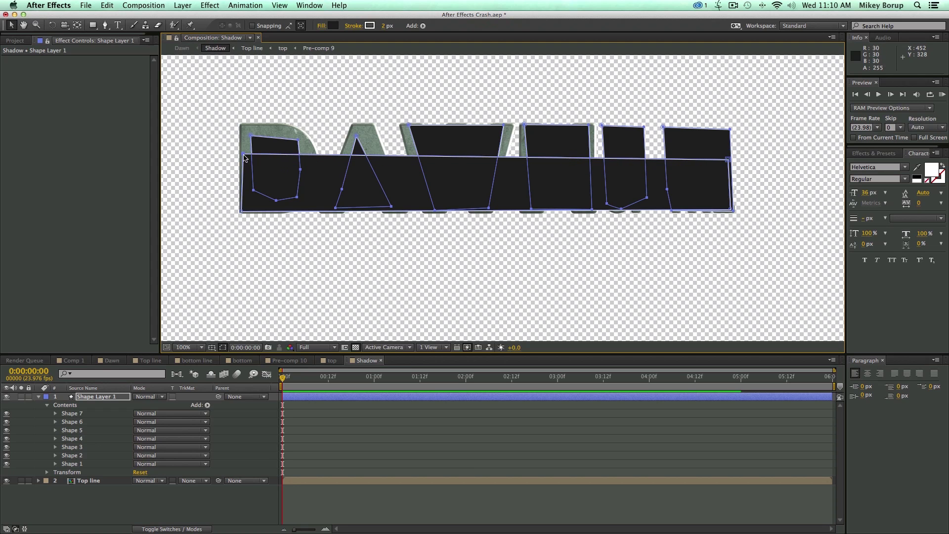
click(379, 517)
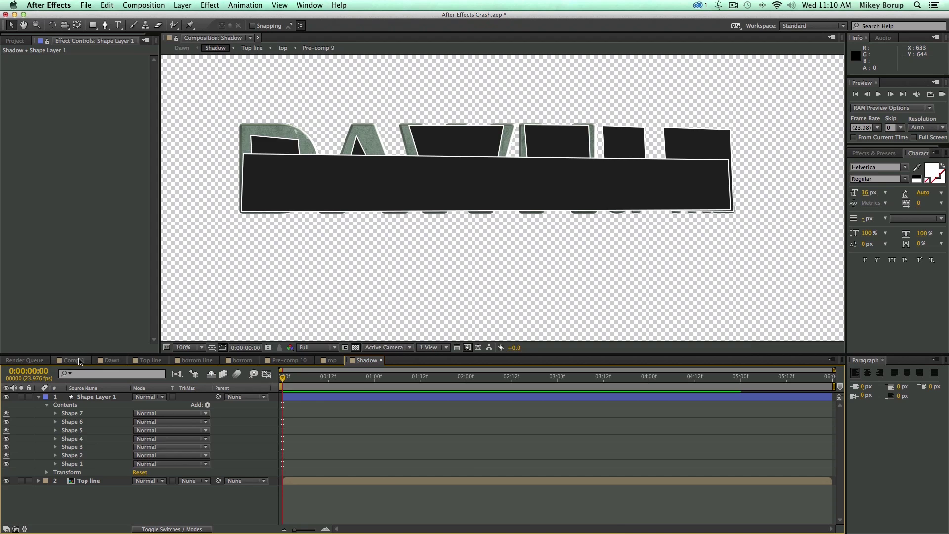
Step: Return to the Dawn composition and stretch the Shadow layer downward to a vertical scale of 200.2%
click(110, 360)
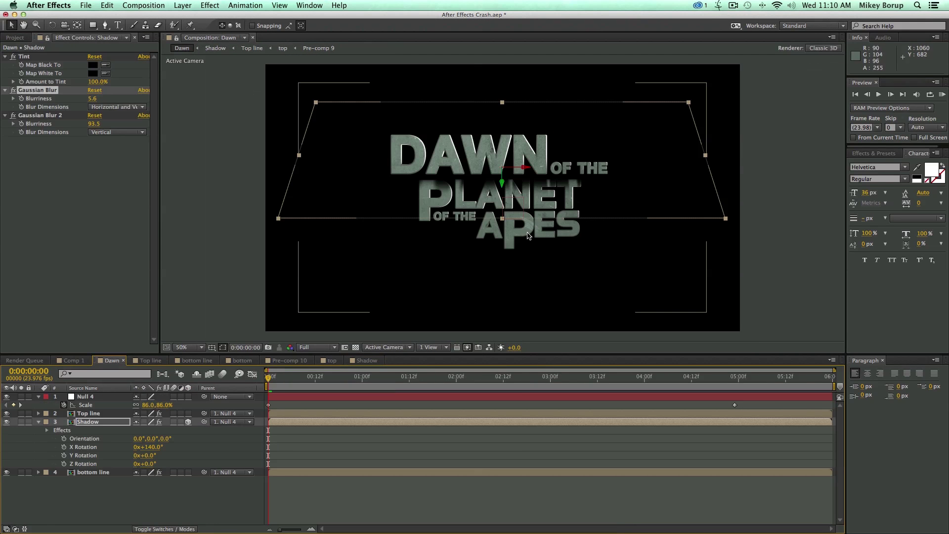
drag(503, 272, 542, 264)
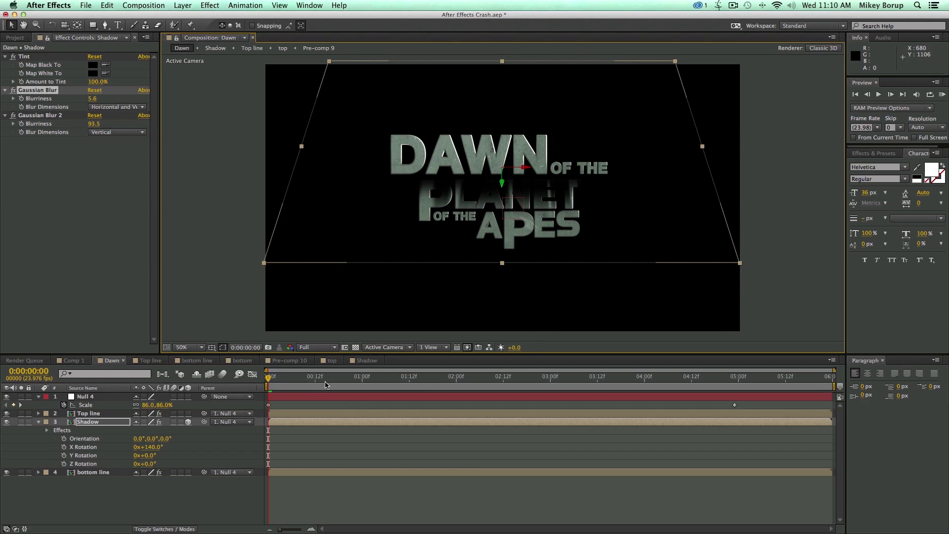
drag(504, 265, 505, 338)
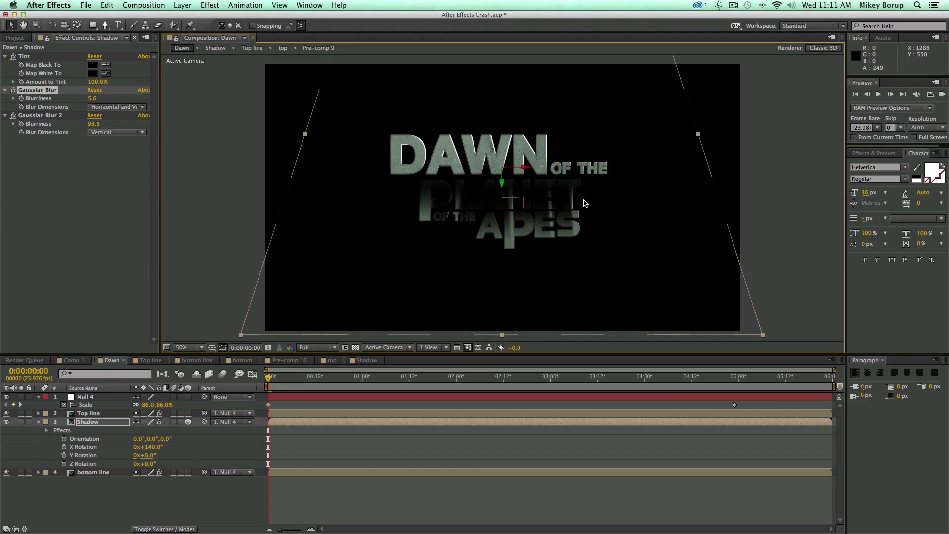
Step: Set the first Gaussian Blur to 15.0 and start keyframing both Blurriness values and the Shadow layer's Scale at 0:00:00:00
drag(89, 98, 116, 102)
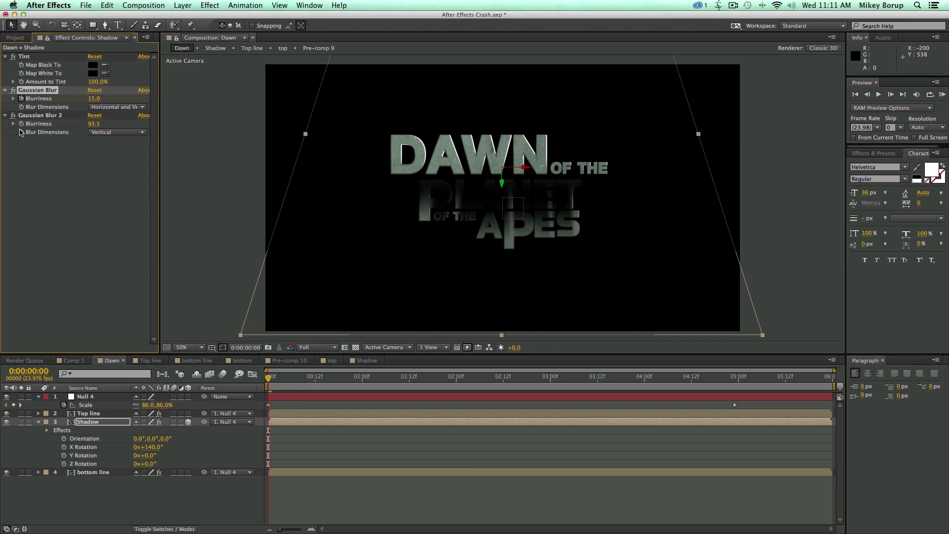
click(22, 124)
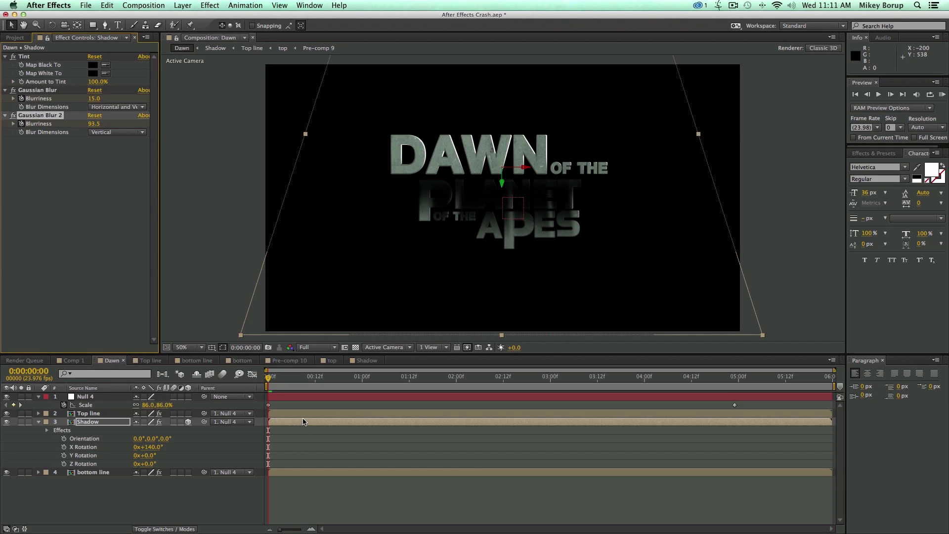
key(s)
click(63, 430)
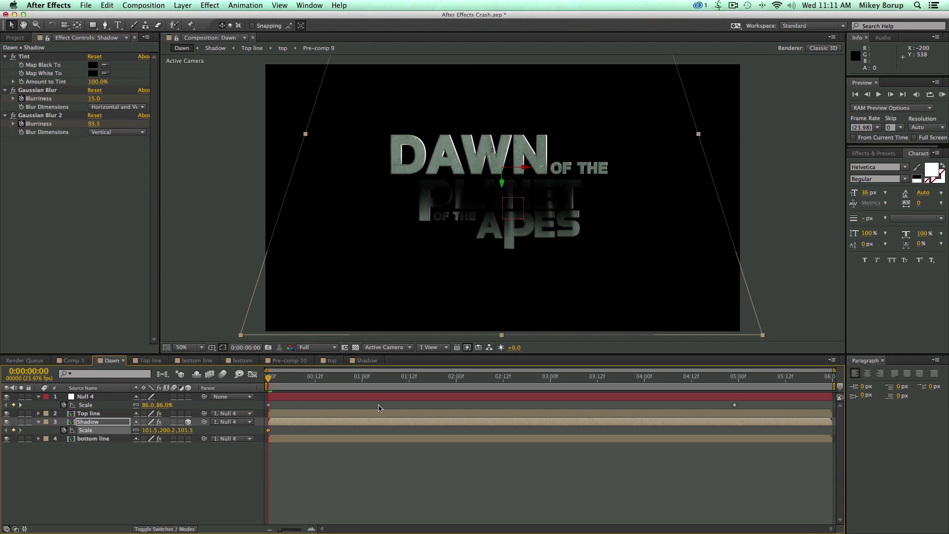
Step: At 0:00:01:18, keyframe the Shadow layer's vertical scale at 51.8%, the first Gaussian Blur at 20.5 and Gaussian Blur 2 at 64.0
drag(337, 386, 432, 381)
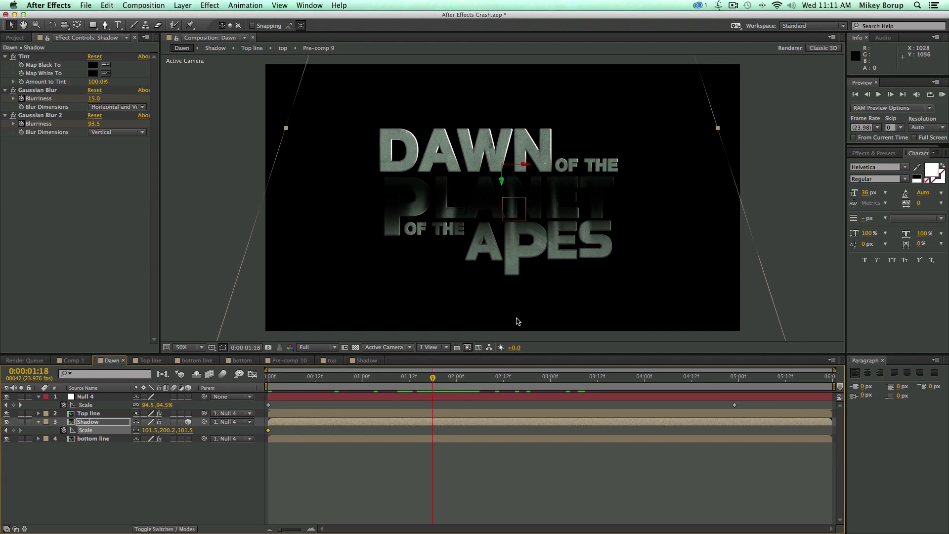
scroll(496, 296, down, 3)
drag(497, 280, 492, 158)
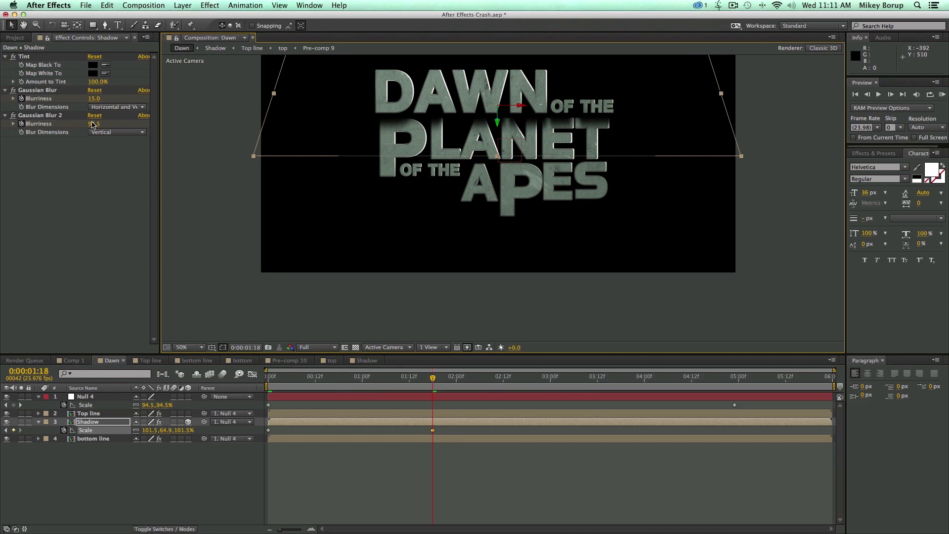
drag(92, 124, 54, 123)
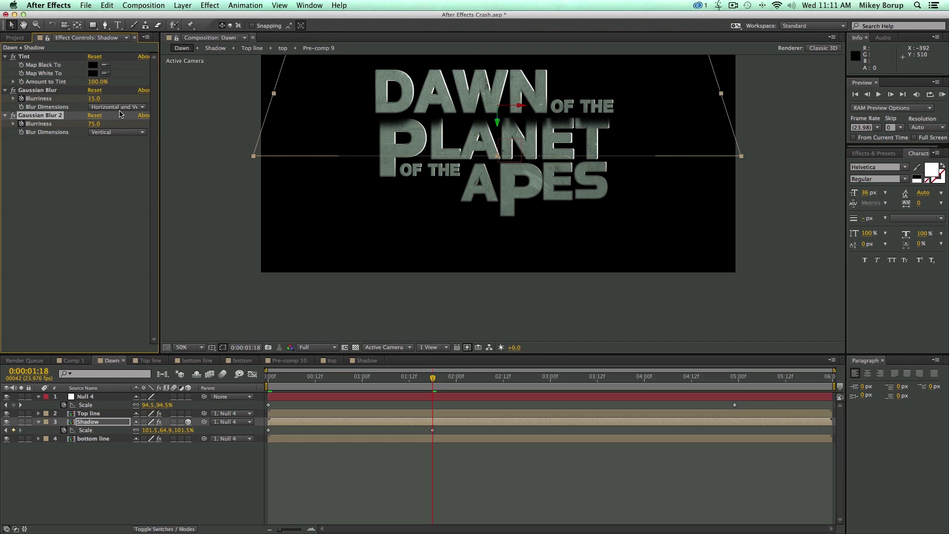
drag(96, 101, 48, 124)
drag(497, 156, 497, 146)
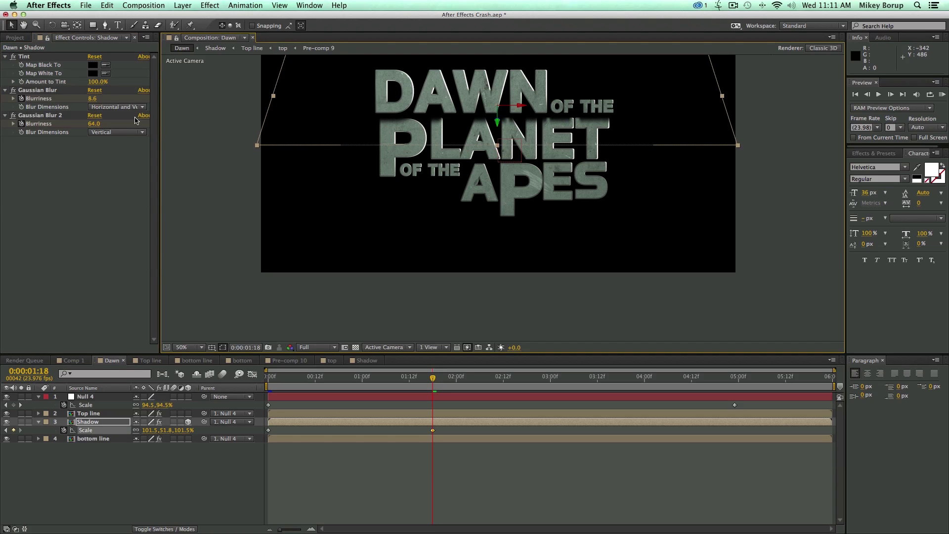
drag(91, 100, 151, 100)
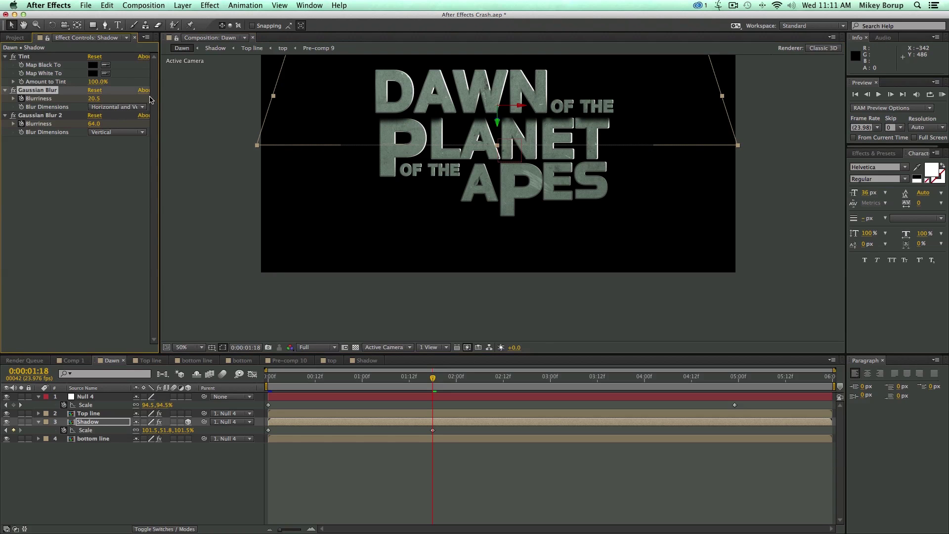
Step: Preview the shadow animation in the Dawn composition, collapse the layers' keyframed properties and return to the start of the timeline
drag(420, 382, 313, 390)
key(KP_0)
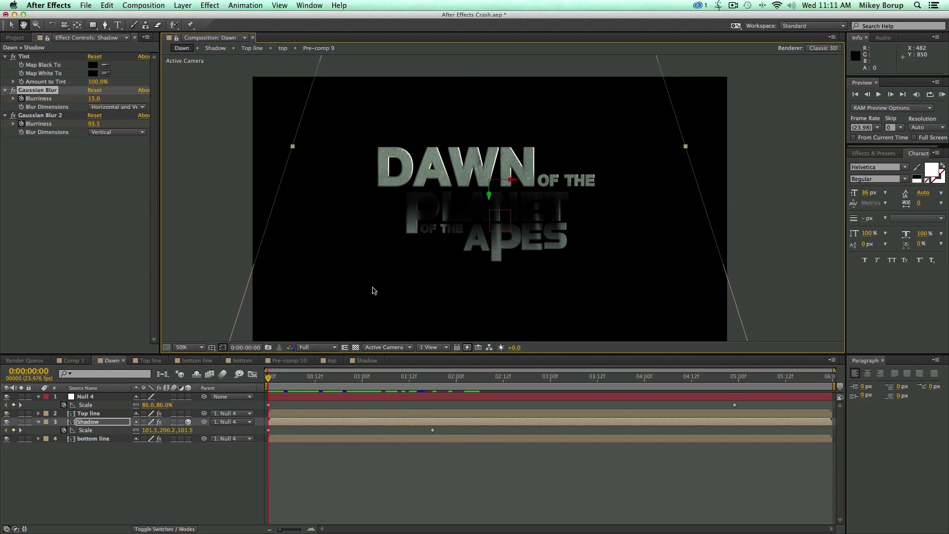
click(346, 462)
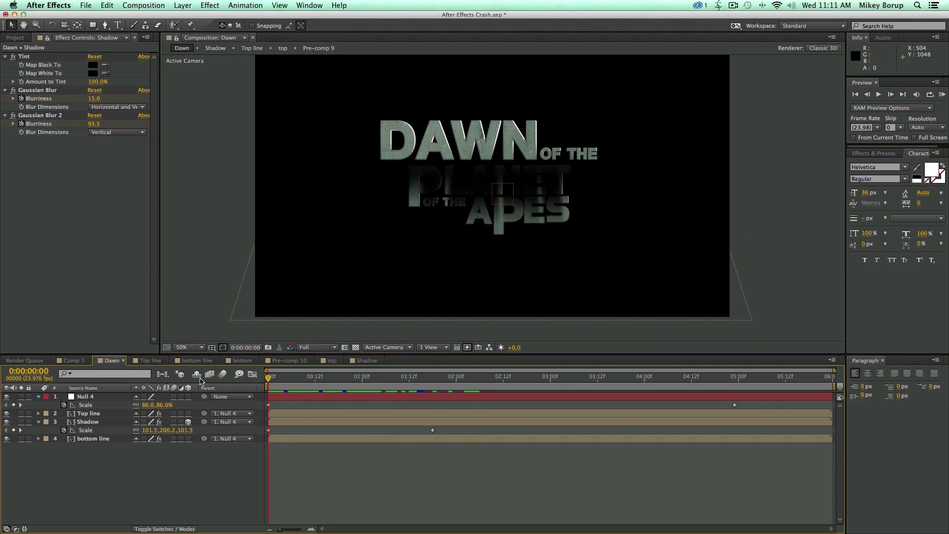
key(u)
click(664, 381)
key(Home)
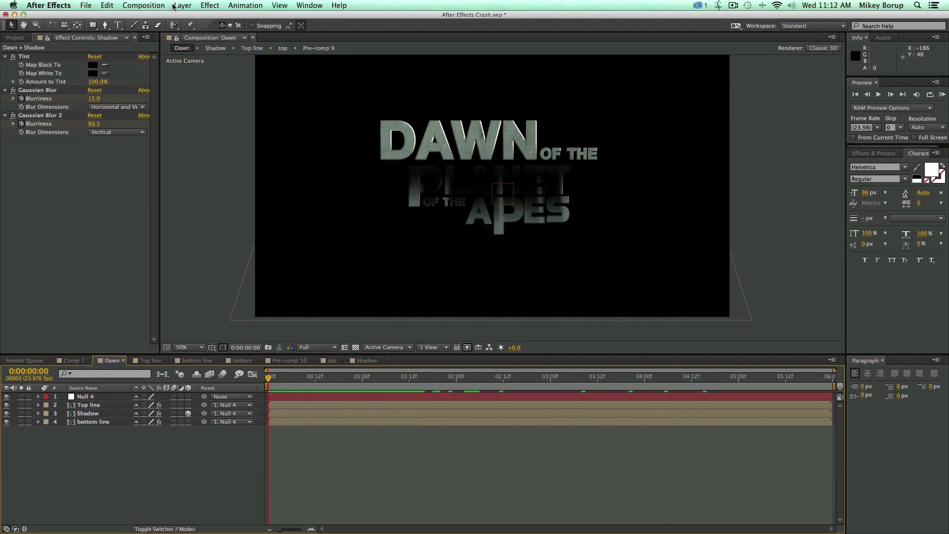
Step: Add a 1920 x 1080 px black solid above all layers and give it a full-frame elliptical mask set to Inverted
click(173, 6)
click(326, 28)
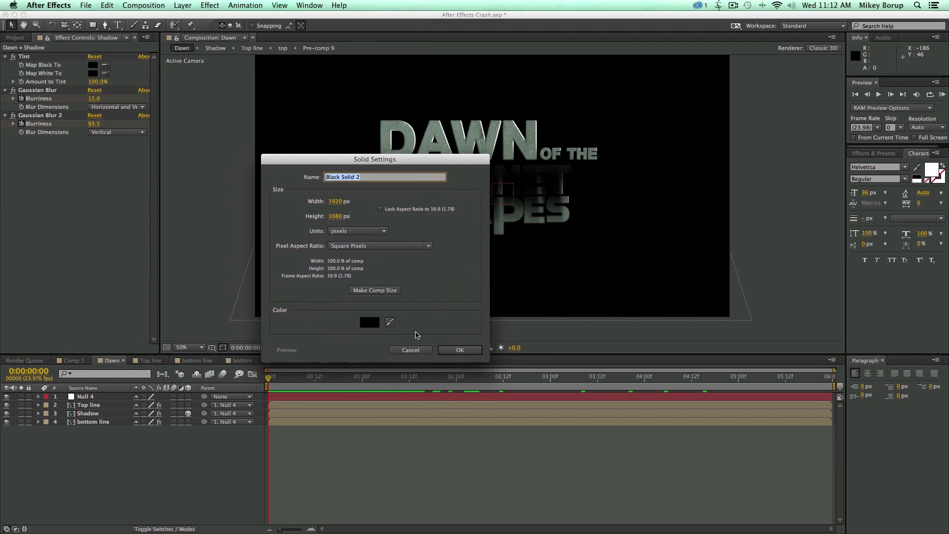
click(460, 350)
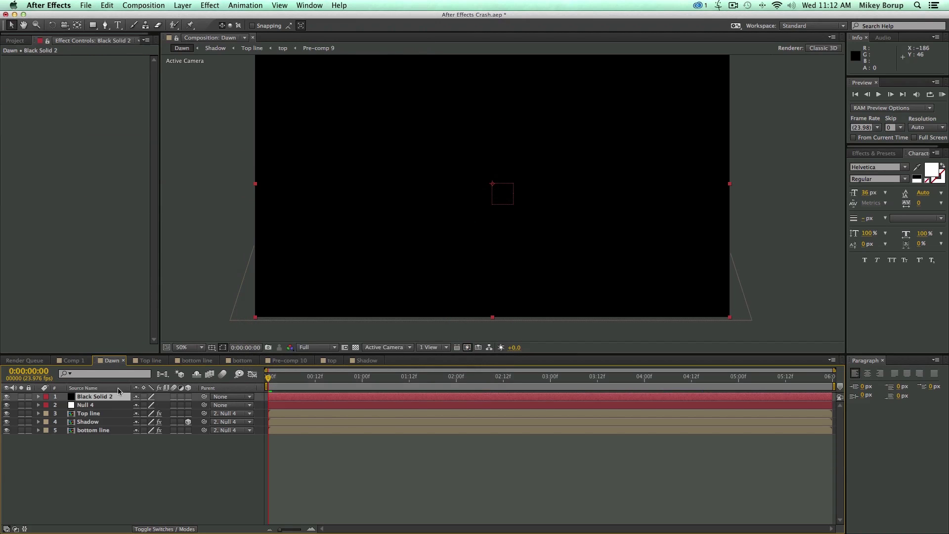
drag(95, 28, 132, 51)
double_click(92, 25)
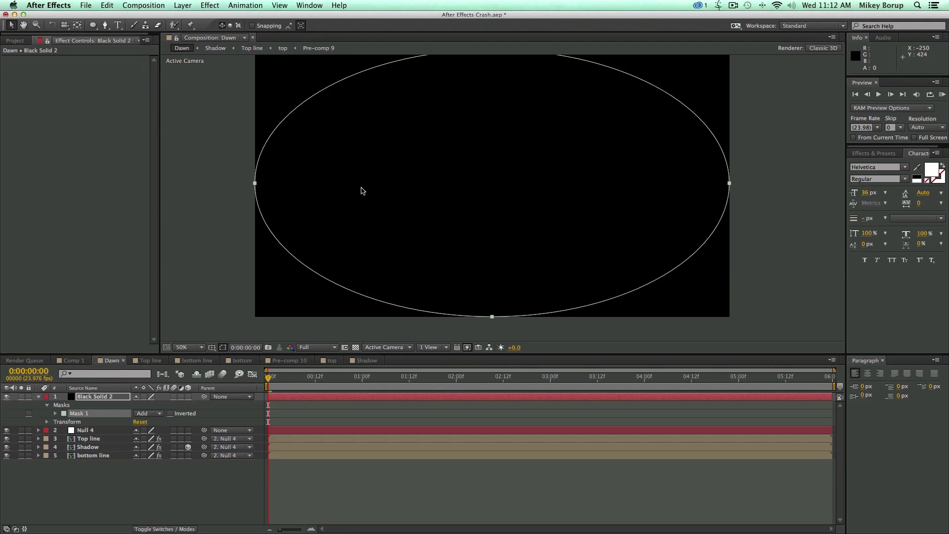
click(170, 414)
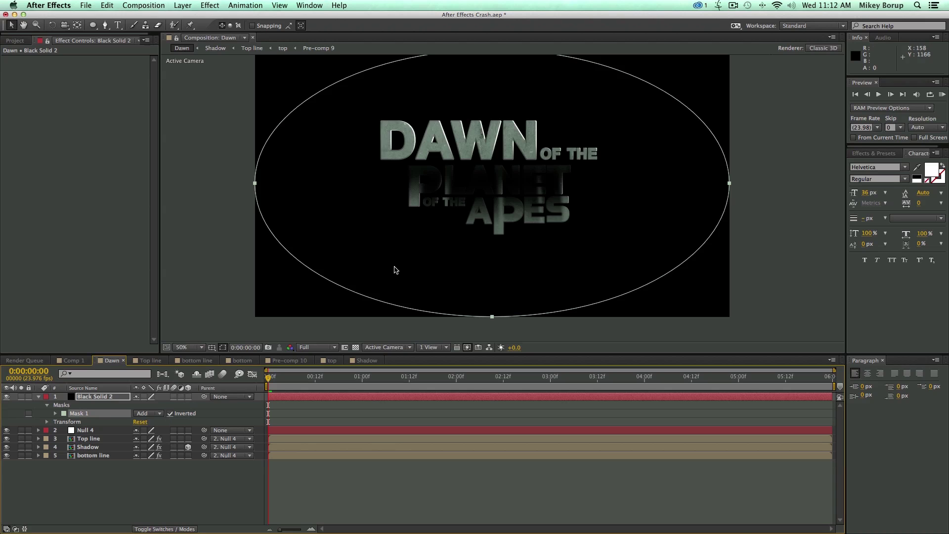
Step: Pull the four points of the elliptical mask on Black Solid 2 inward to form a rounded rectangle closely surrounding the title
drag(255, 184, 298, 183)
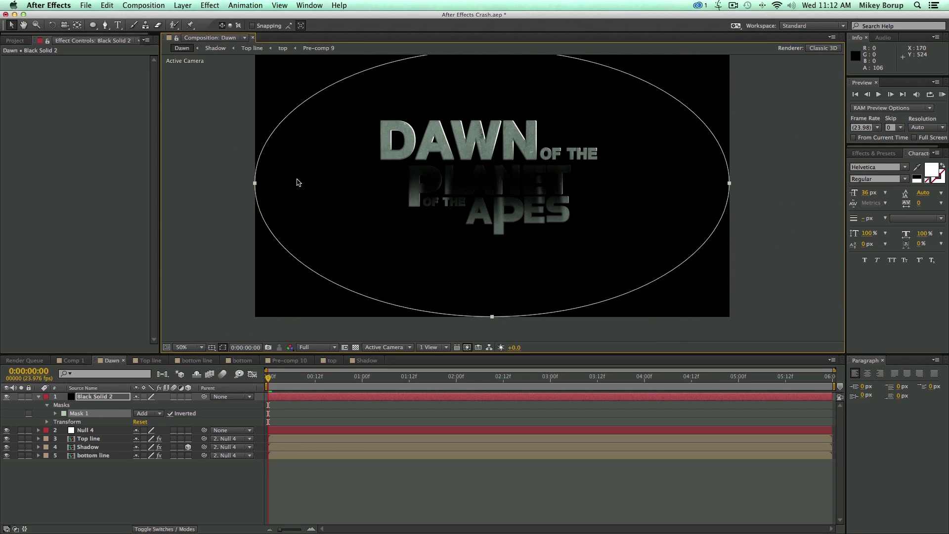
click(271, 234)
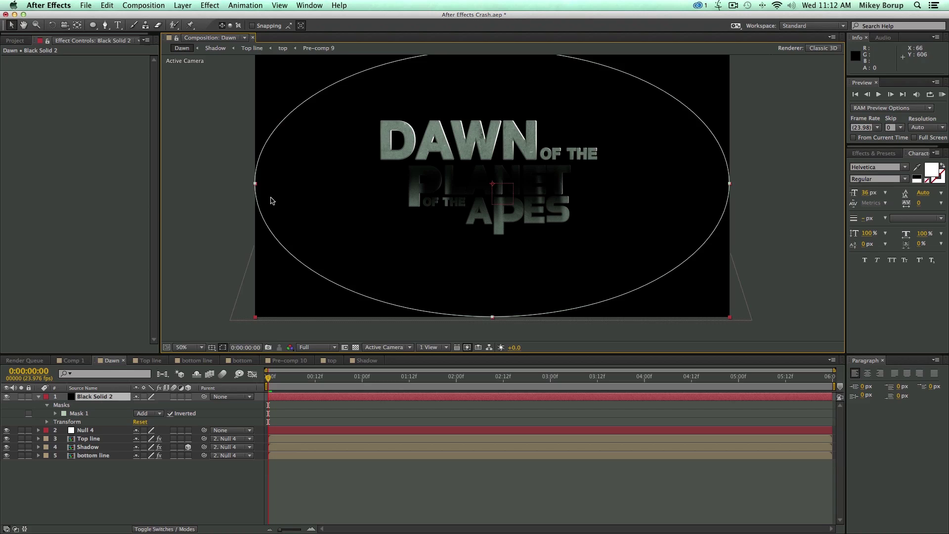
drag(256, 186, 349, 178)
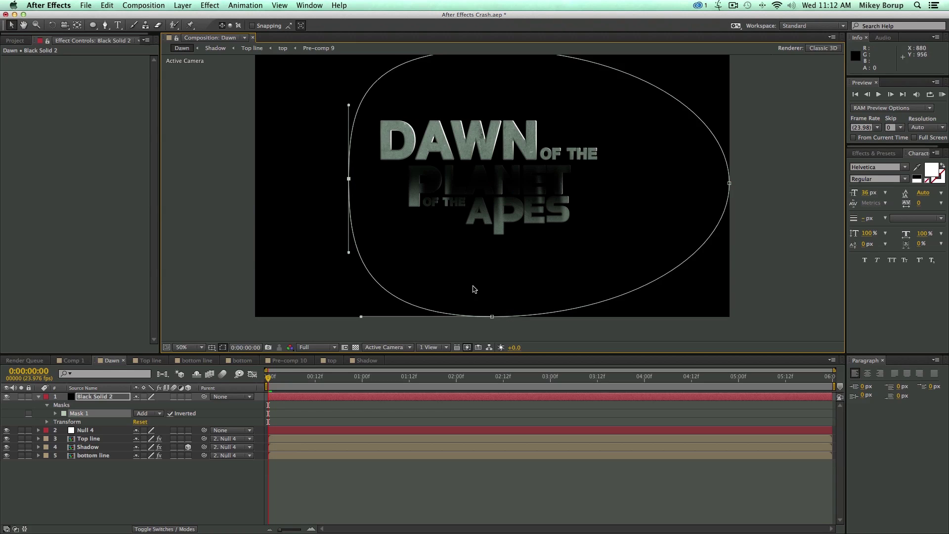
drag(491, 315, 479, 262)
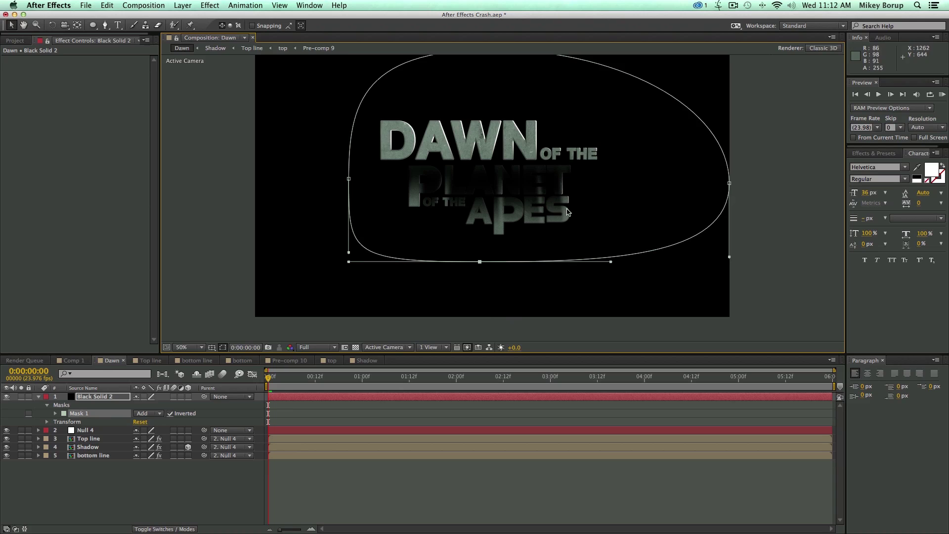
scroll(559, 102, up, 2)
click(489, 69)
drag(485, 88, 492, 134)
drag(725, 204, 611, 204)
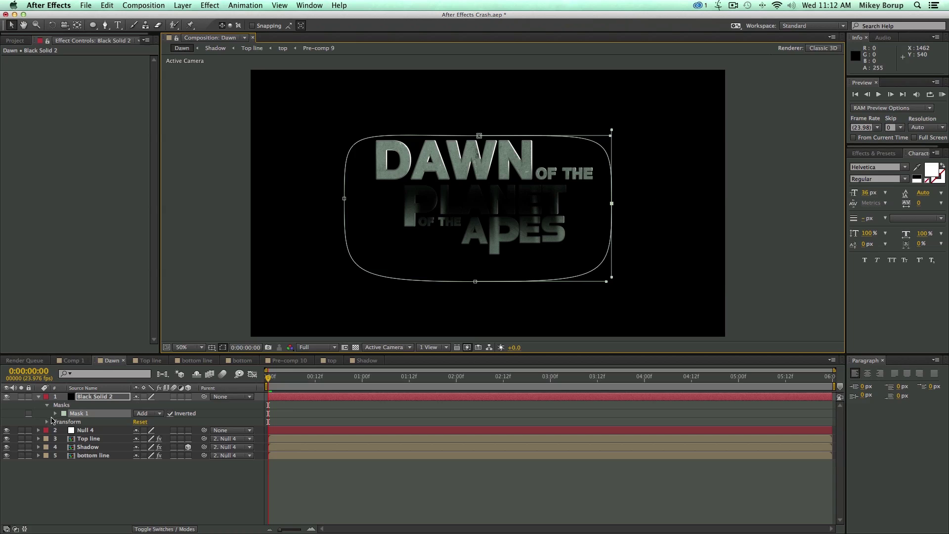
Step: Set Mask 1's feather to 292 pixels and expansion to -296 pixels, and keyframe its path, feather, opacity and expansion at 0:00:00:00
click(54, 413)
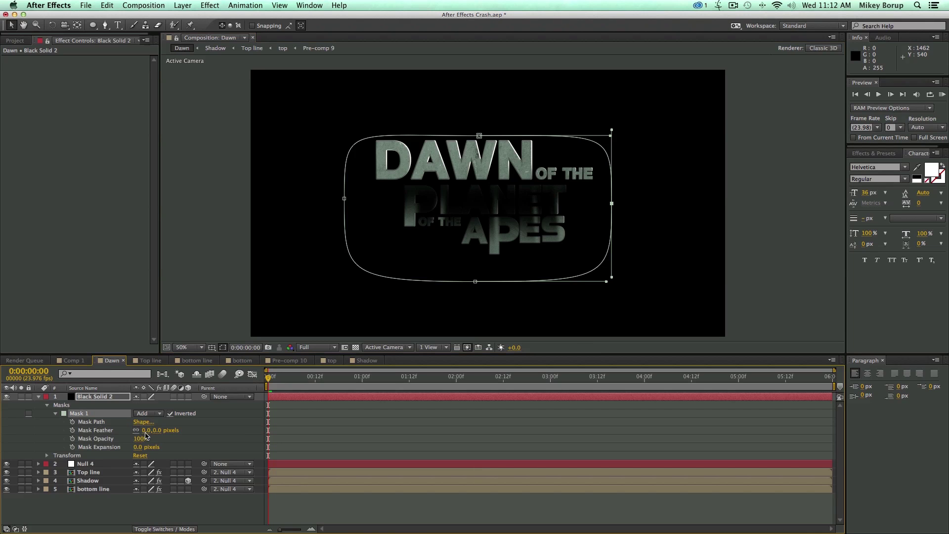
drag(146, 429, 373, 429)
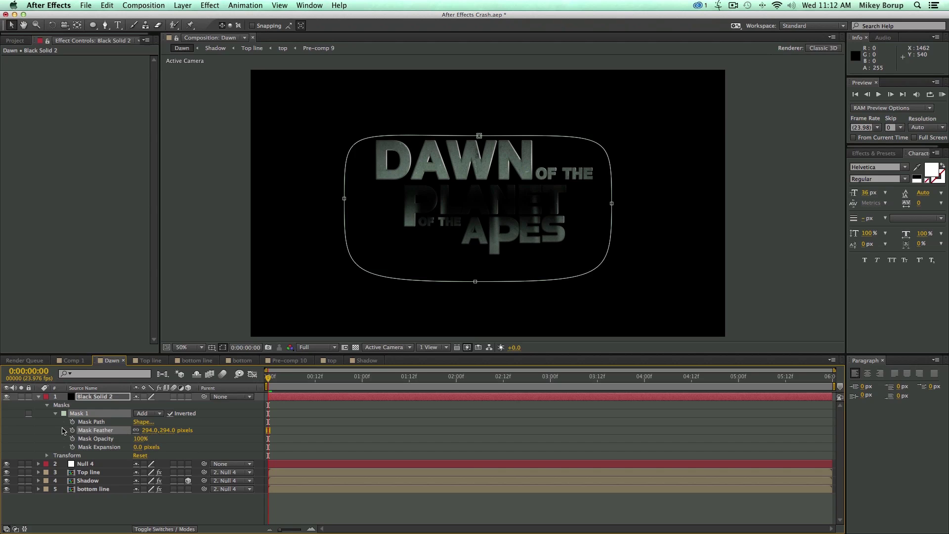
drag(137, 448, 59, 445)
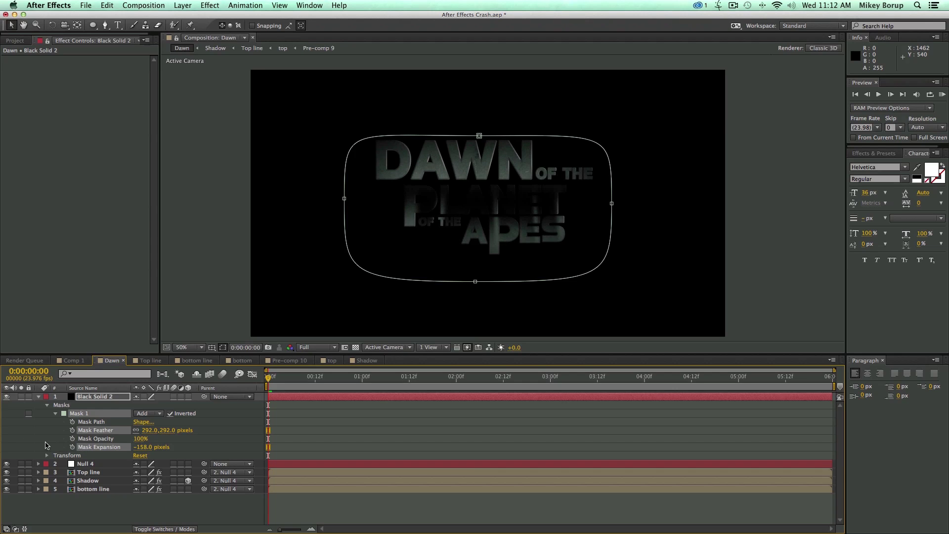
drag(45, 444, 0, 445)
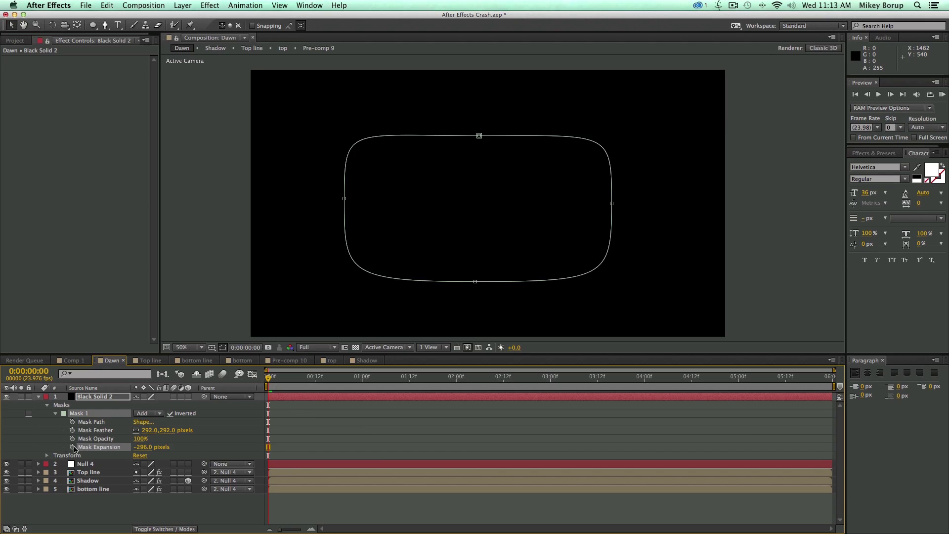
click(72, 422)
click(72, 430)
click(72, 438)
key(space)
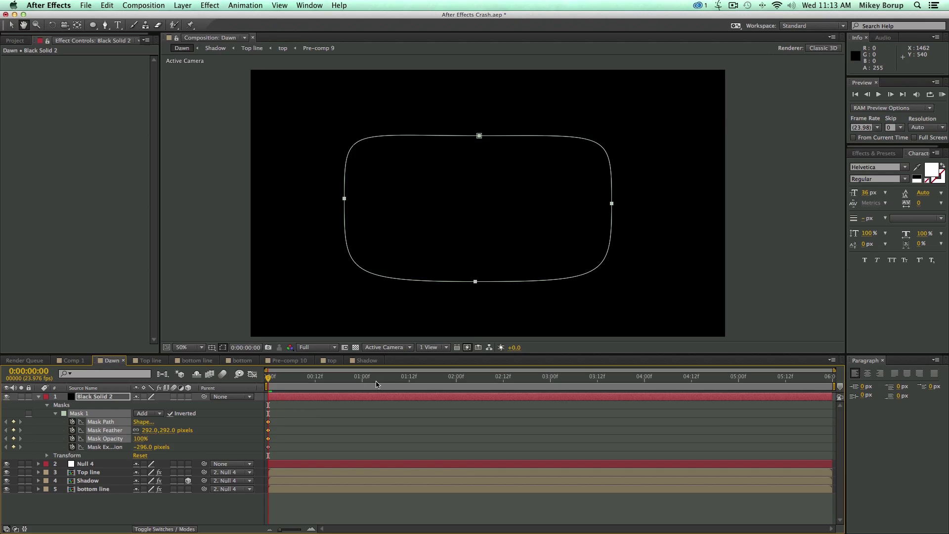
Step: At 0:00:00:08, set the mask expansion to -58 pixels, spread the path outward on all four sides and set the feather to 471 pixels
drag(139, 446, 262, 455)
drag(478, 135, 478, 111)
drag(475, 282, 474, 296)
drag(344, 200, 313, 198)
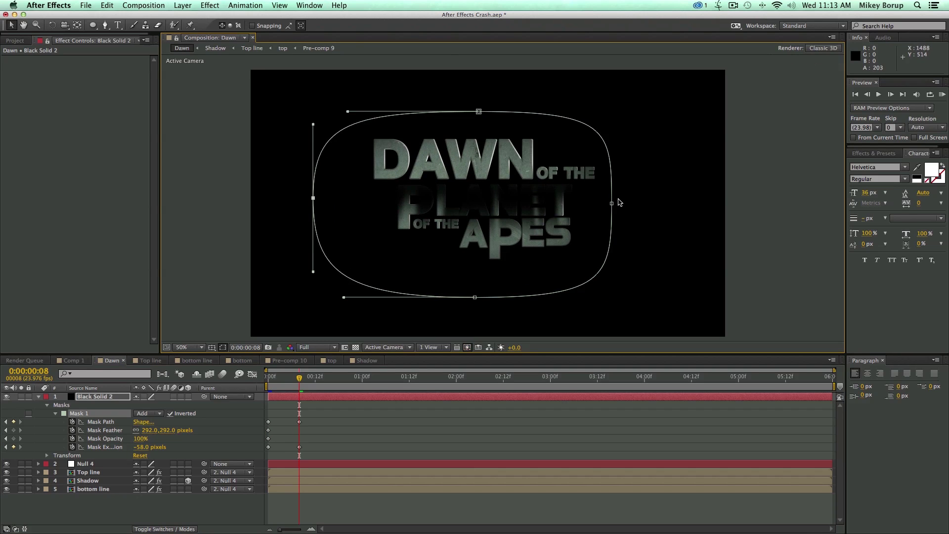
drag(612, 204, 636, 204)
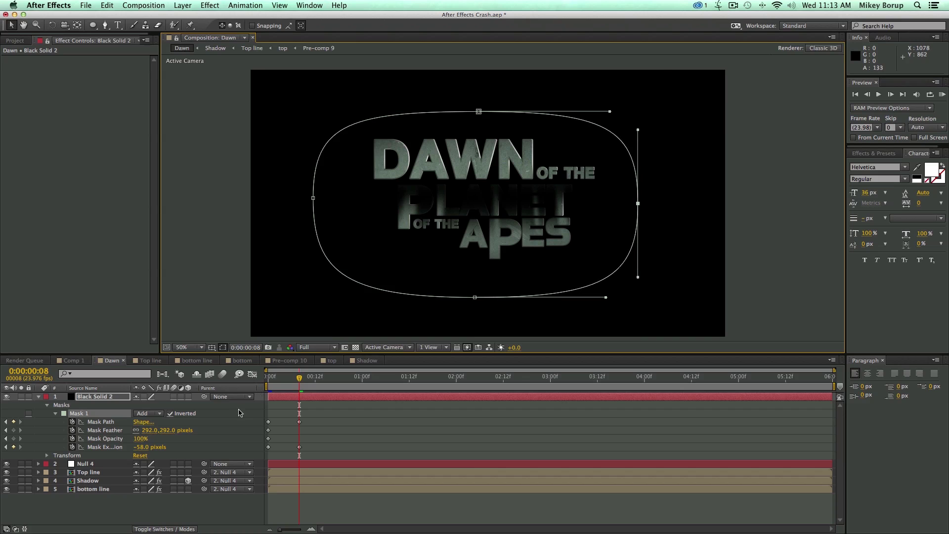
click(228, 431)
drag(147, 430, 236, 434)
Step: Preview the mask reveal from the start and scrub through its first eight frames
click(371, 409)
drag(298, 380, 252, 379)
key(space)
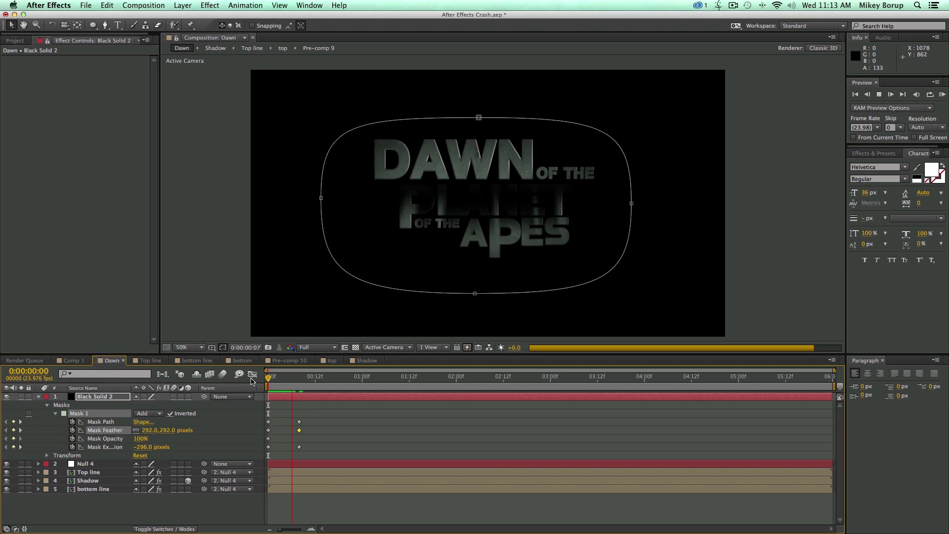
click(280, 384)
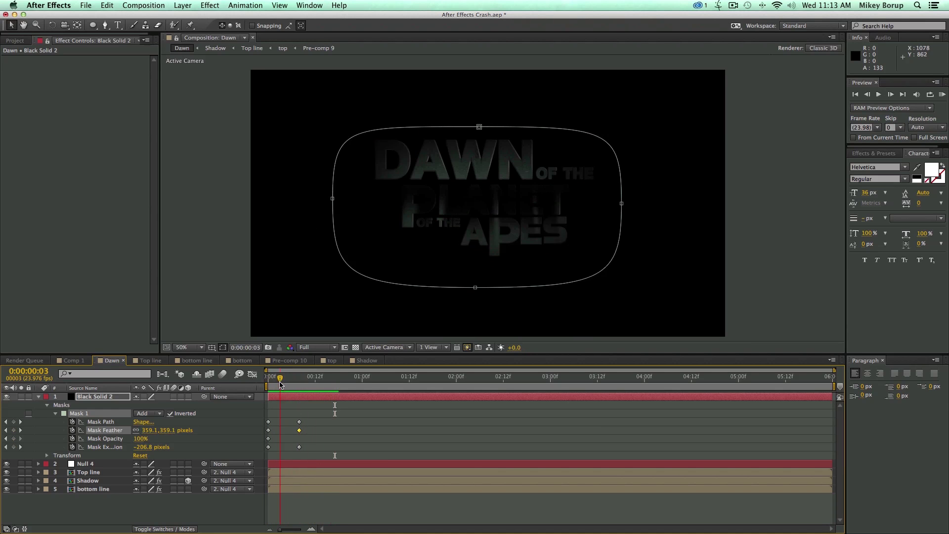
drag(281, 384, 295, 384)
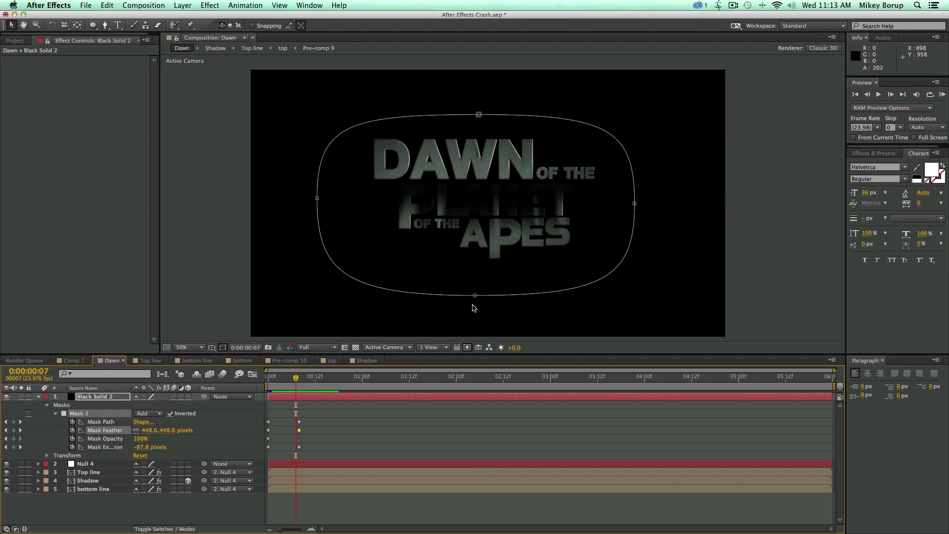
Step: At the 0:00:00:08 mask path keyframe, raise the bottom point into the APES letters and shift both side points slightly upward
drag(475, 295, 483, 275)
key(super+z)
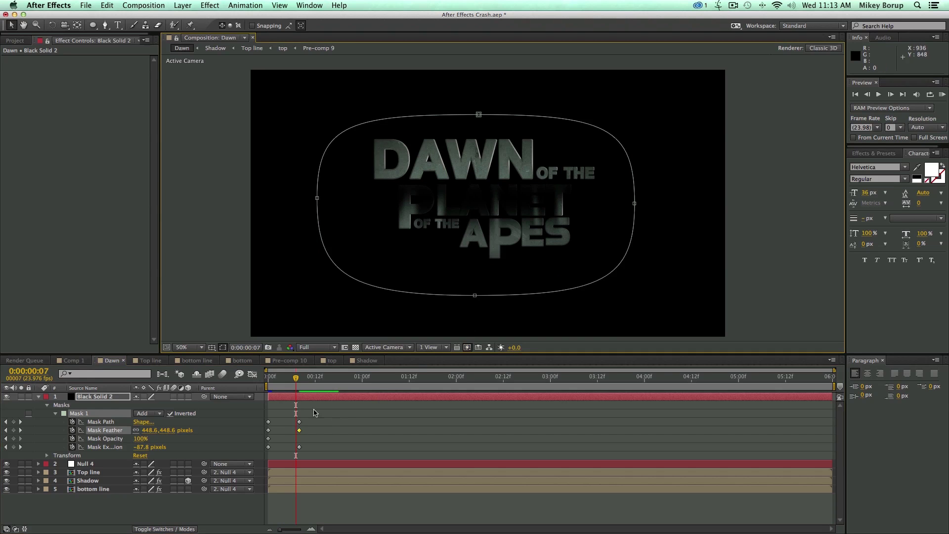
drag(296, 381, 299, 379)
drag(478, 297, 500, 256)
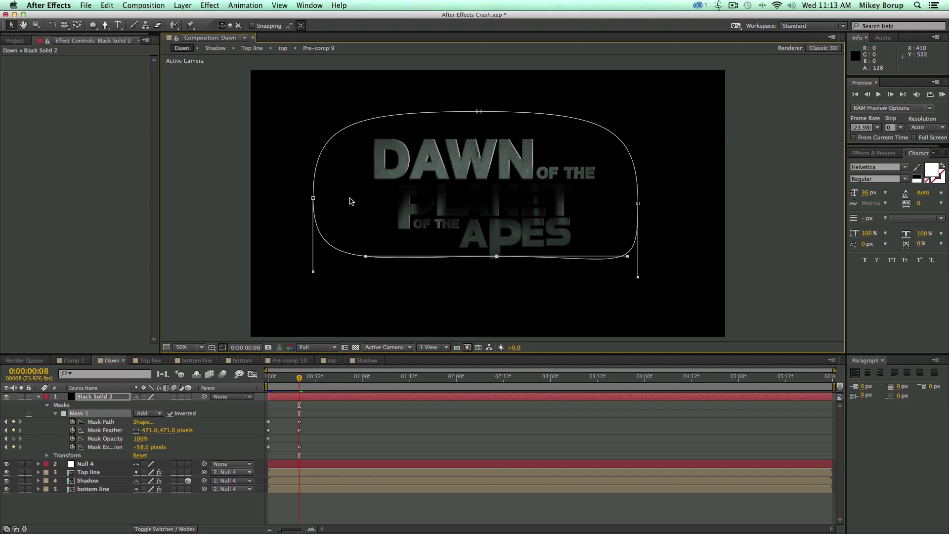
drag(314, 200, 320, 178)
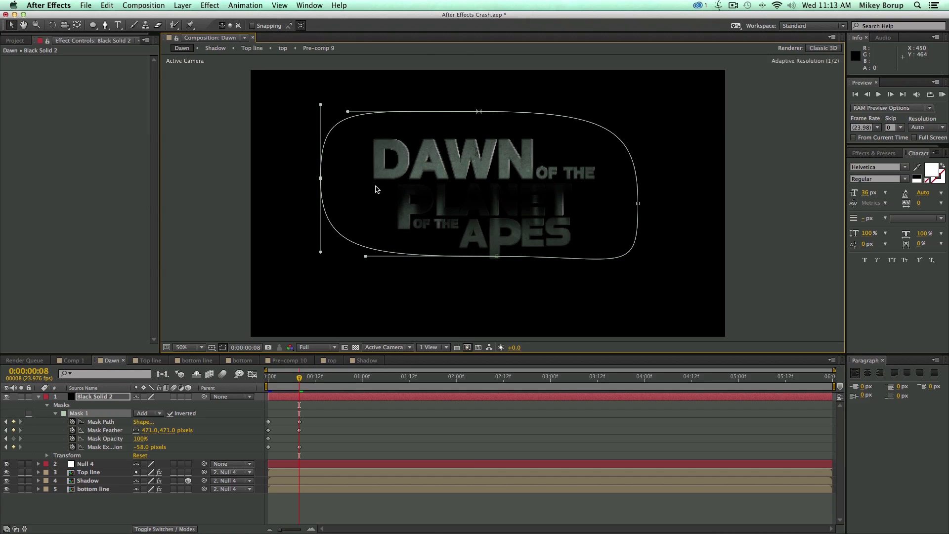
drag(638, 202, 644, 190)
drag(496, 256, 492, 232)
Step: Play back the reveal and keyframe the mask path at 0:00:01:00 and 0:00:01:18 with its bottom point lowered progressively below the title
drag(299, 377, 258, 381)
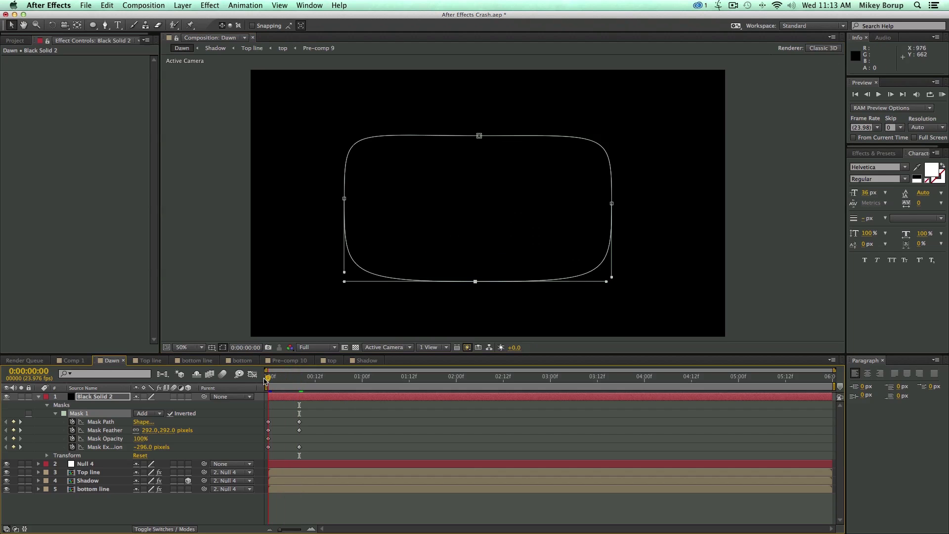
key(space)
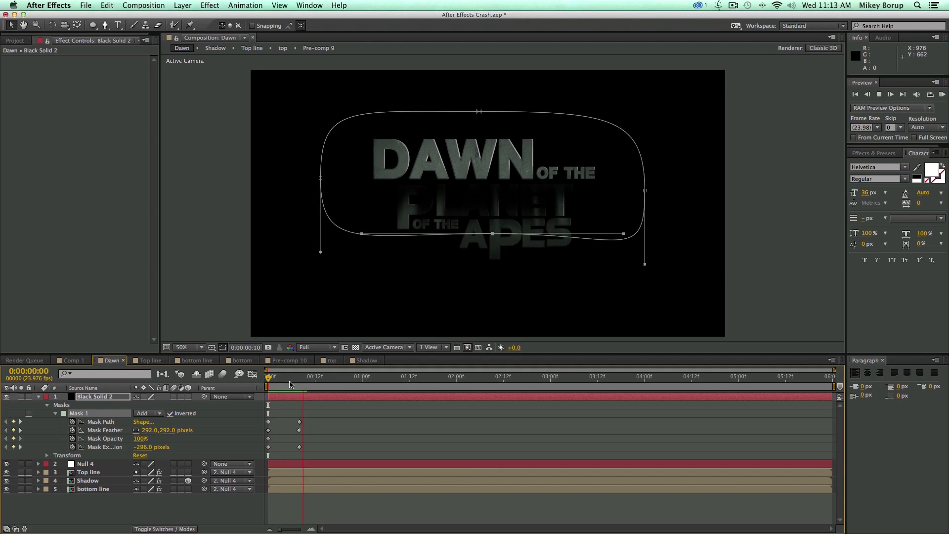
key(space)
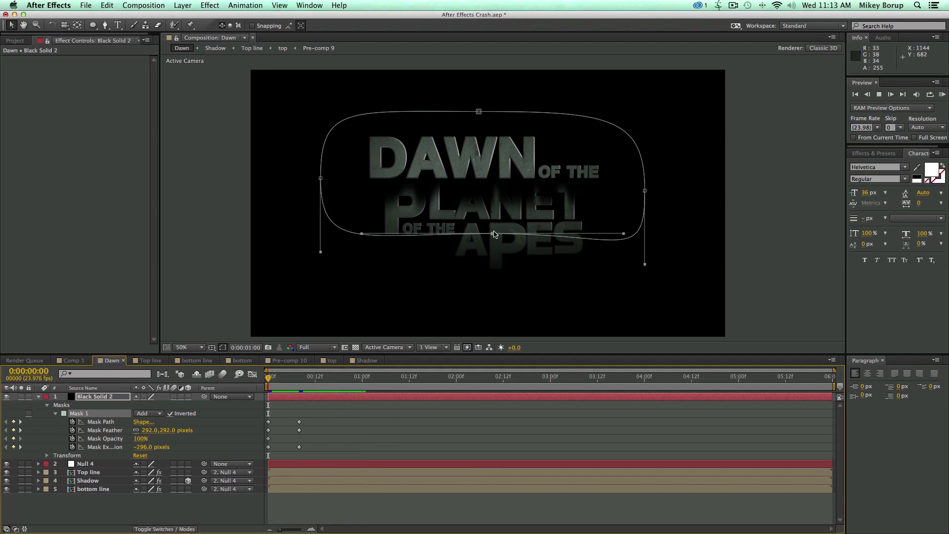
drag(490, 233, 496, 278)
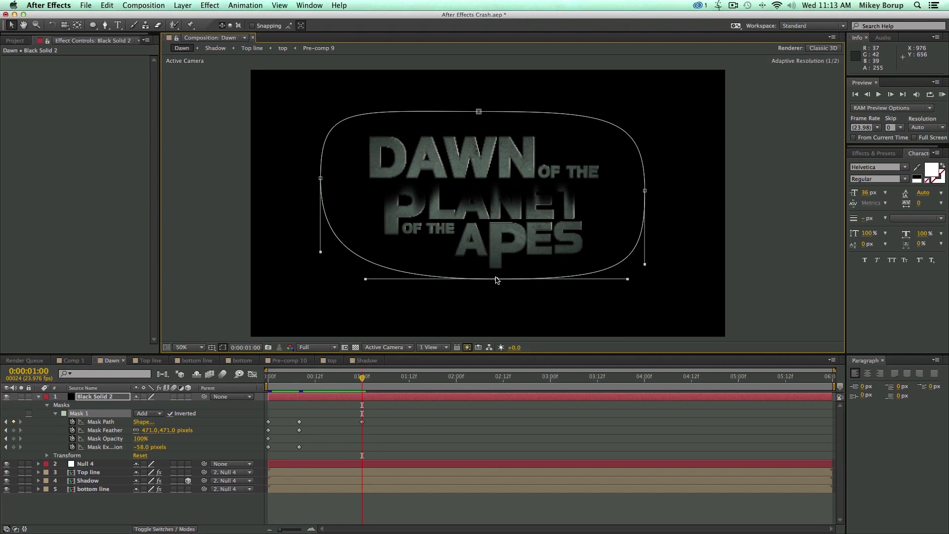
key(space)
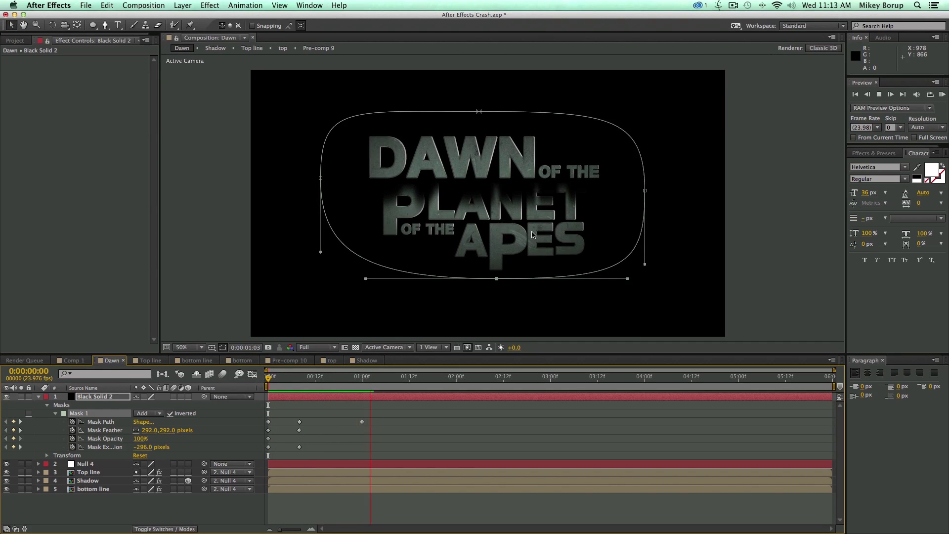
key(space)
drag(499, 291, 506, 307)
key(space)
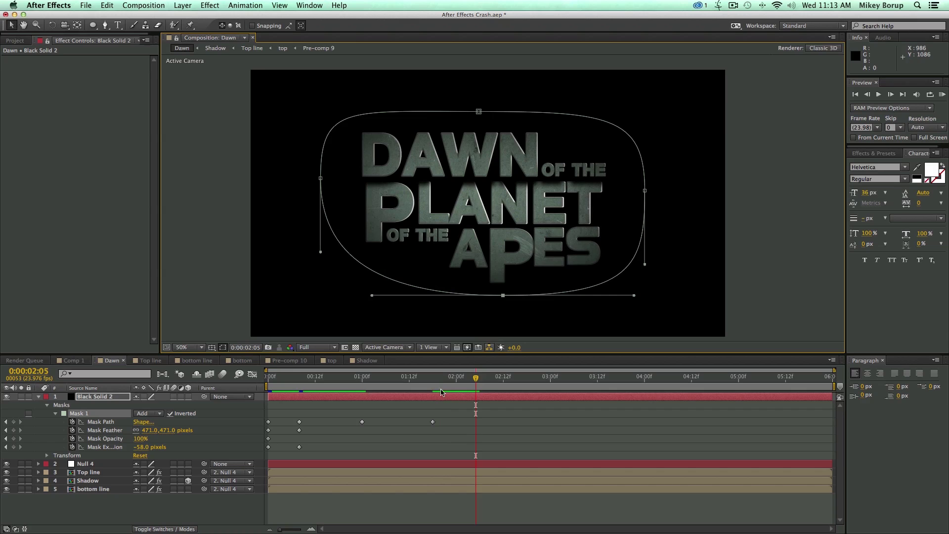
key(space)
key(Home)
click(415, 511)
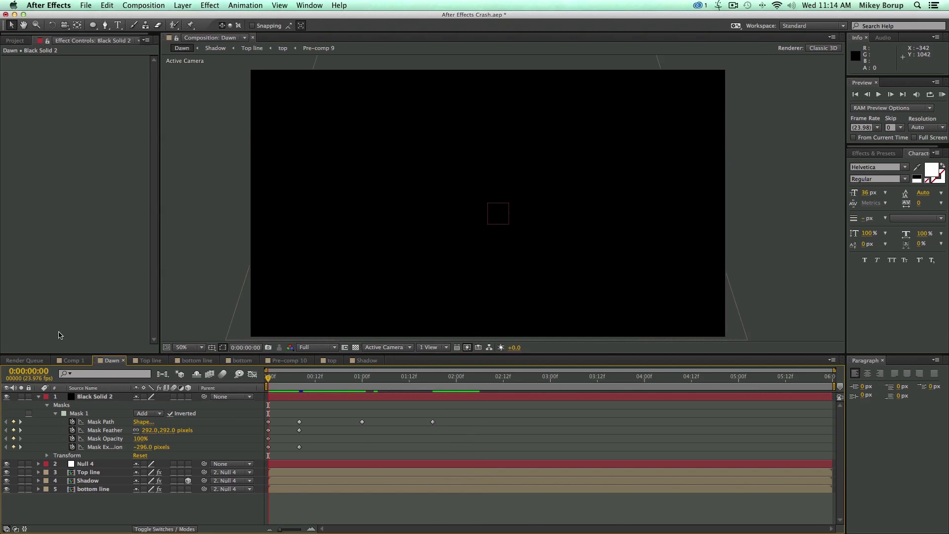
Step: Compare the opening reveal in Comp 1 with the Dawn composition, collapsing Black Solid 2 and playing Dawn from the start
click(70, 359)
drag(531, 378, 304, 379)
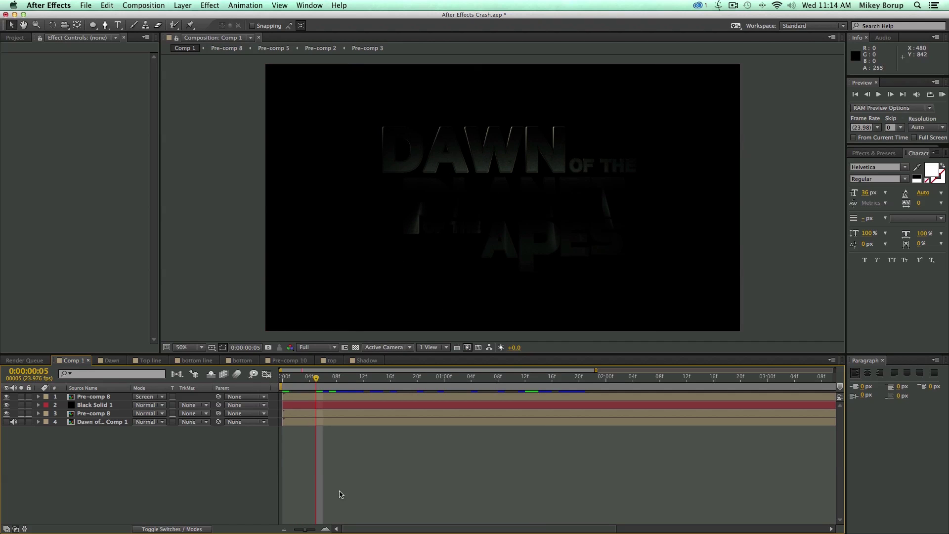
click(106, 364)
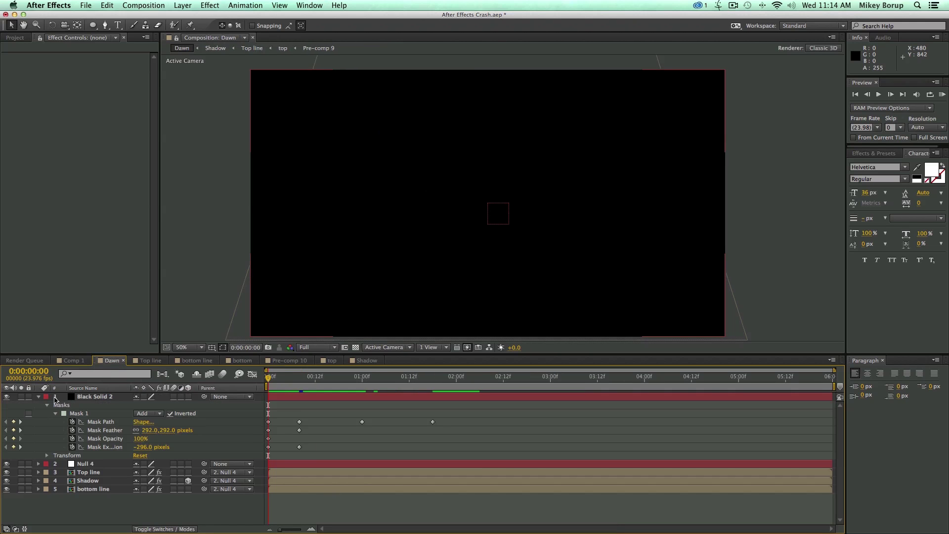
click(40, 399)
key(space)
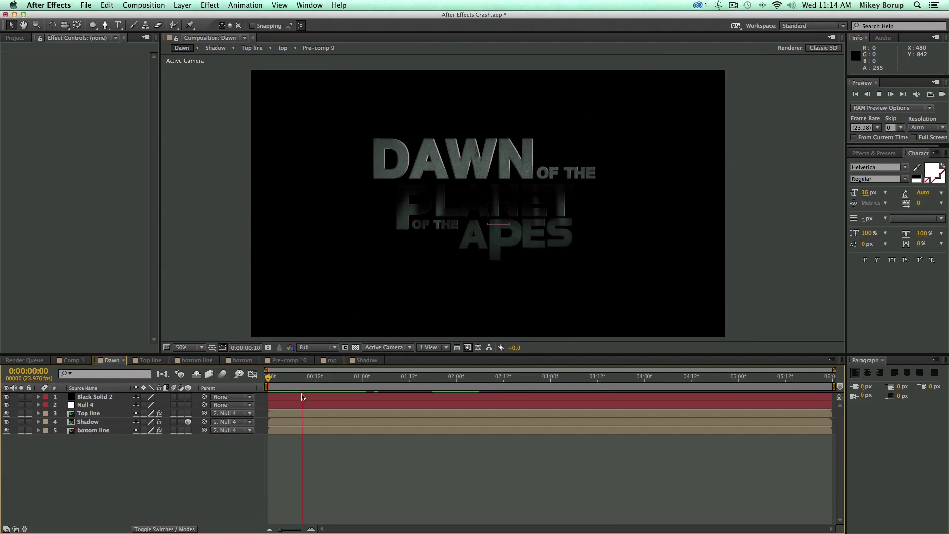
Step: Delay Black Solid 2's last two mask path keyframes to about 0:00:01:17 and 0:00:02:11
click(273, 379)
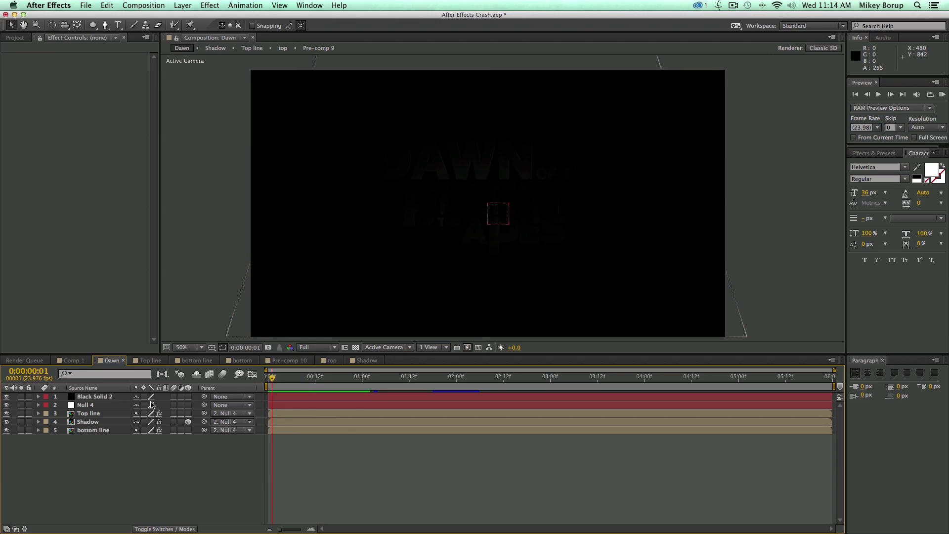
click(106, 397)
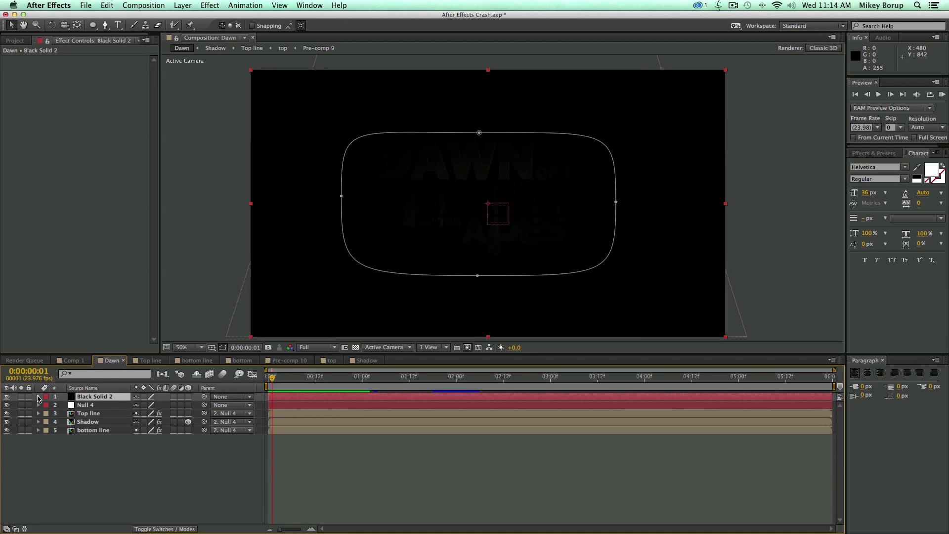
click(39, 398)
drag(291, 412, 464, 464)
drag(301, 423, 491, 436)
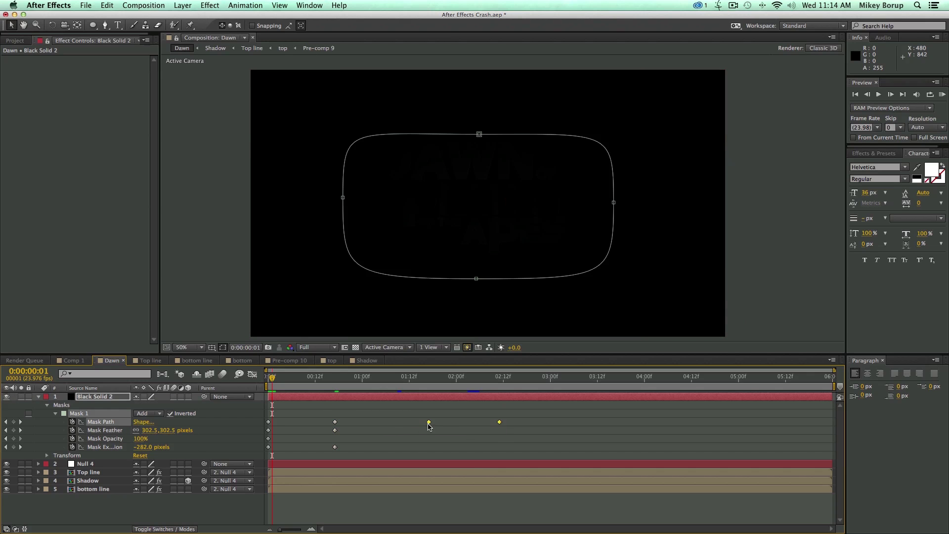
Step: Preview the retimed mask reveal from the start, scrub to 0:00:00:09 and collapse Black Solid 2
key(space)
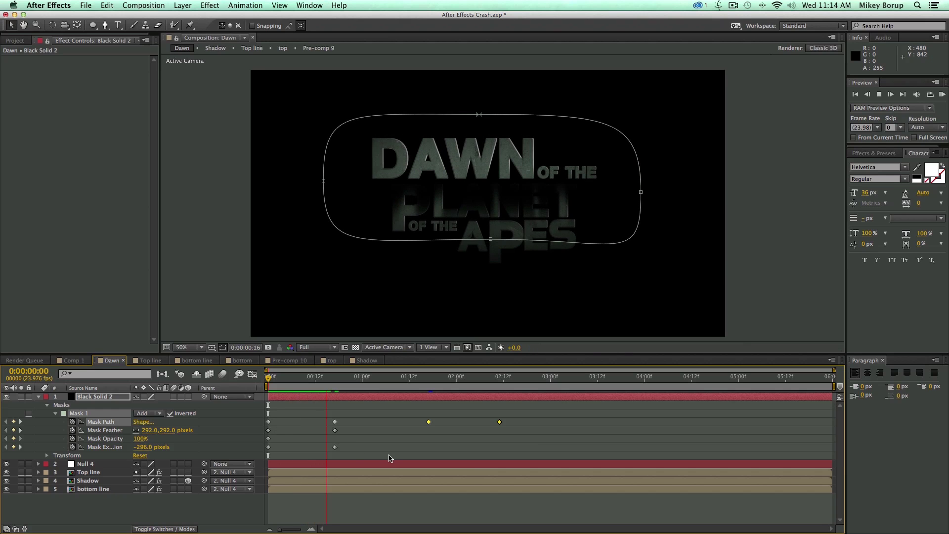
key(space)
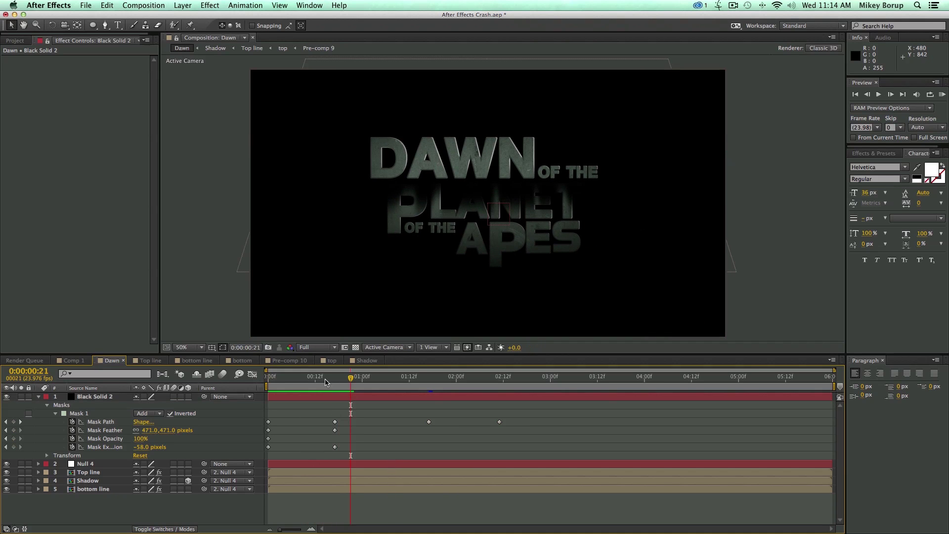
key(space)
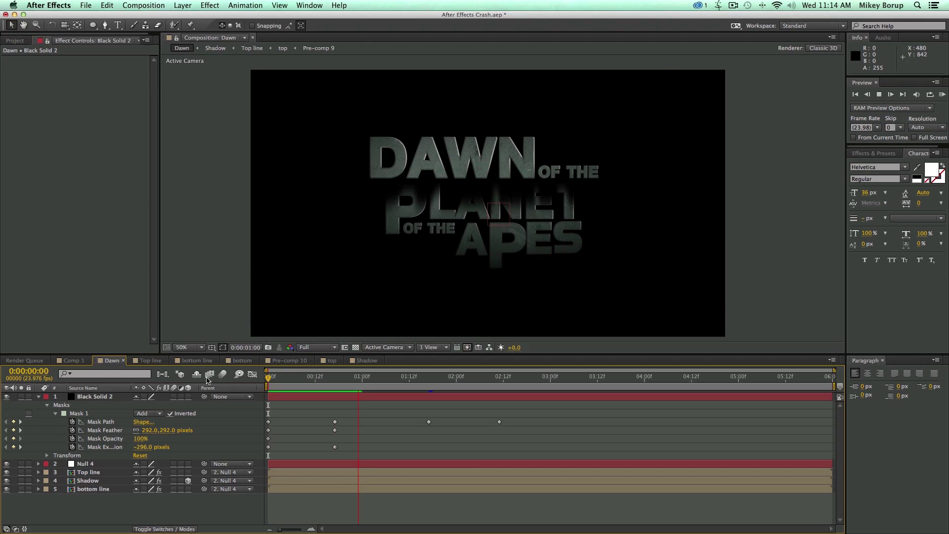
drag(268, 383, 303, 378)
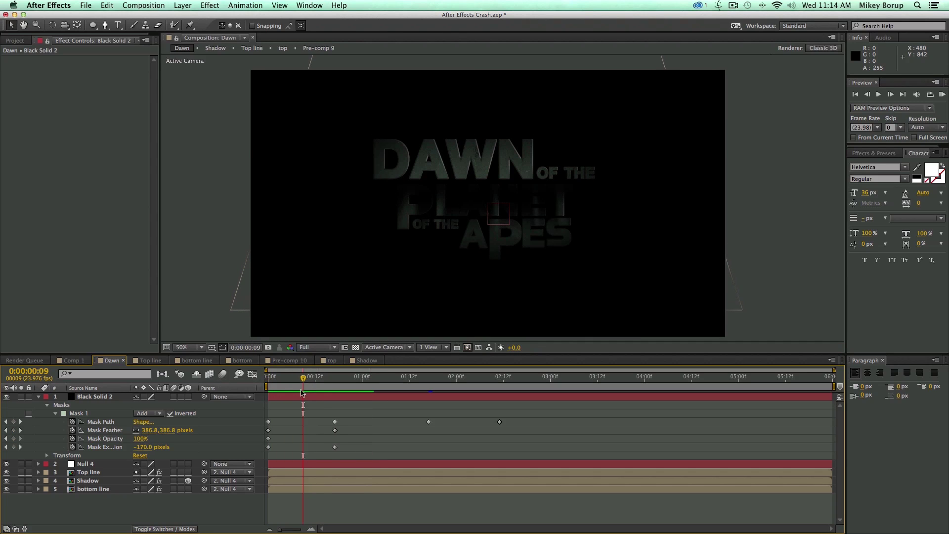
click(39, 398)
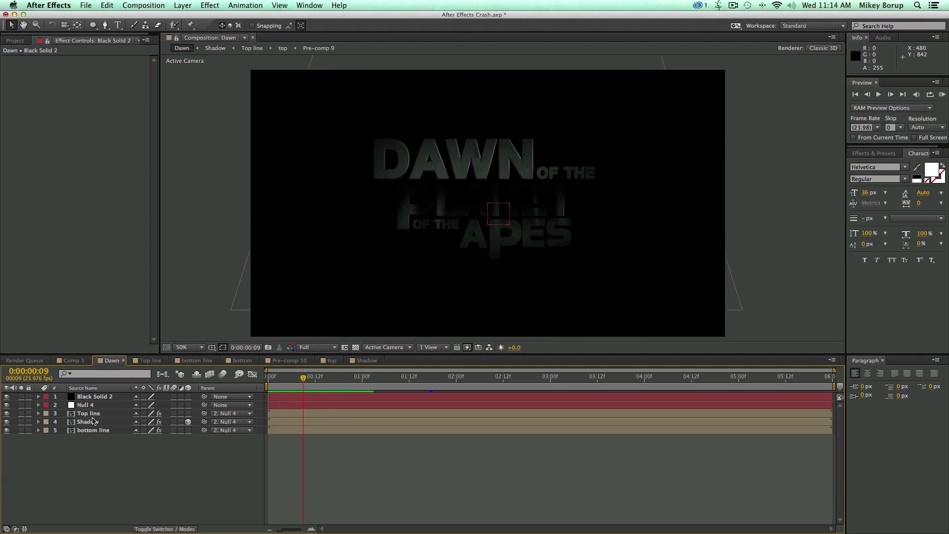
Step: Duplicate the Top line layer and place the copy above Black Solid 2
click(96, 414)
key(super+d)
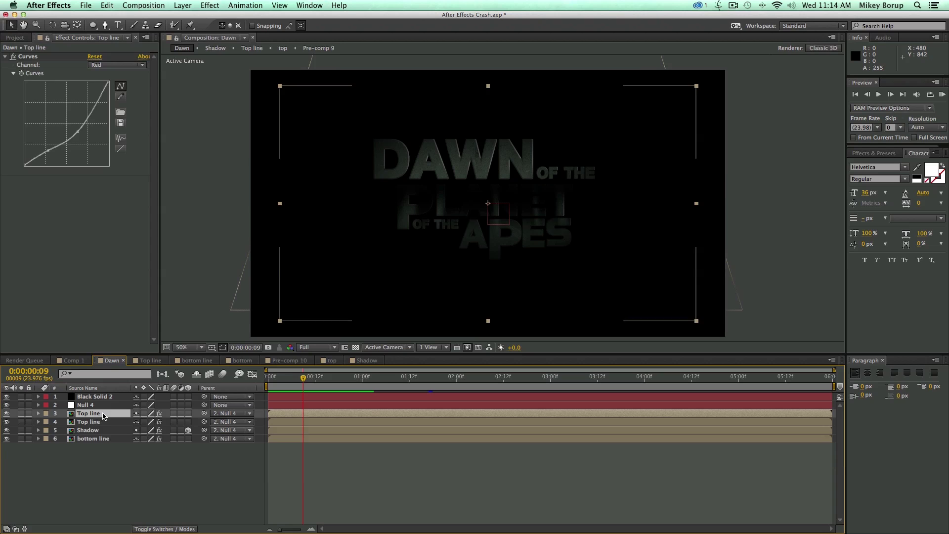
drag(102, 415, 102, 398)
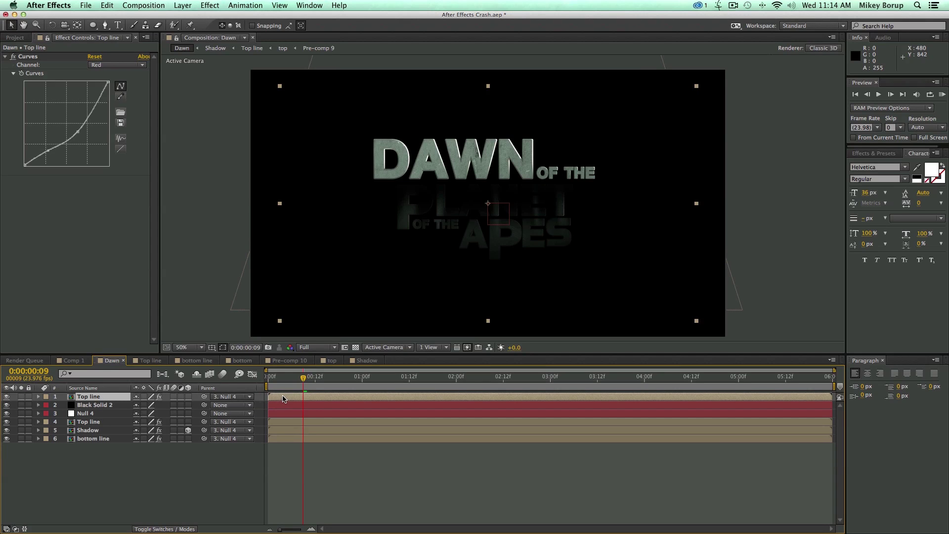
Step: Apply a Tint effect to the upper Top line layer and map both black and white to black
scroll(250, 212, up, 6)
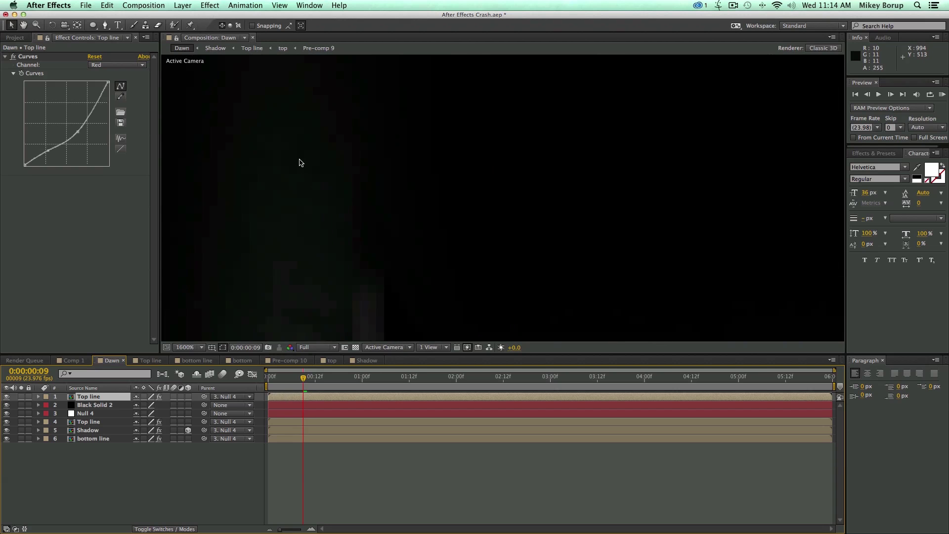
scroll(300, 162, down, 4)
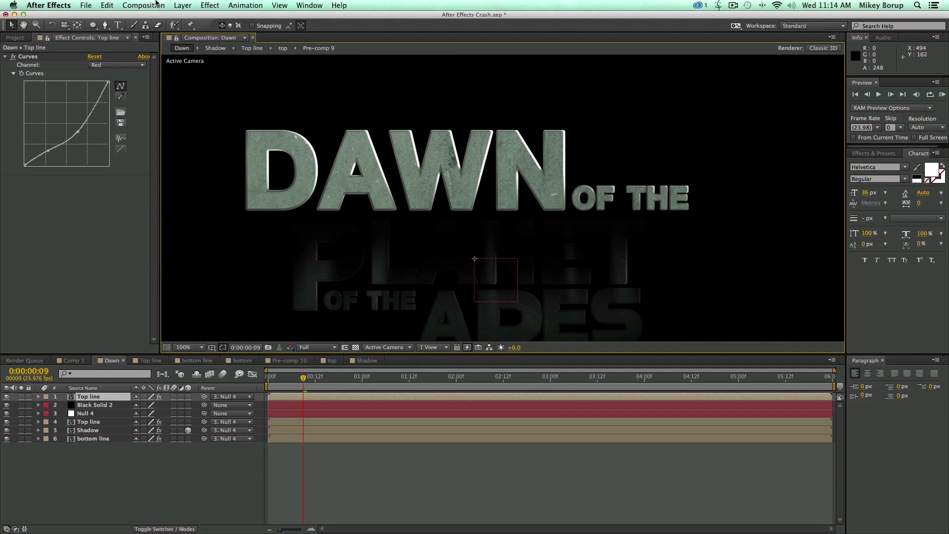
click(208, 6)
mouse_move(257, 99)
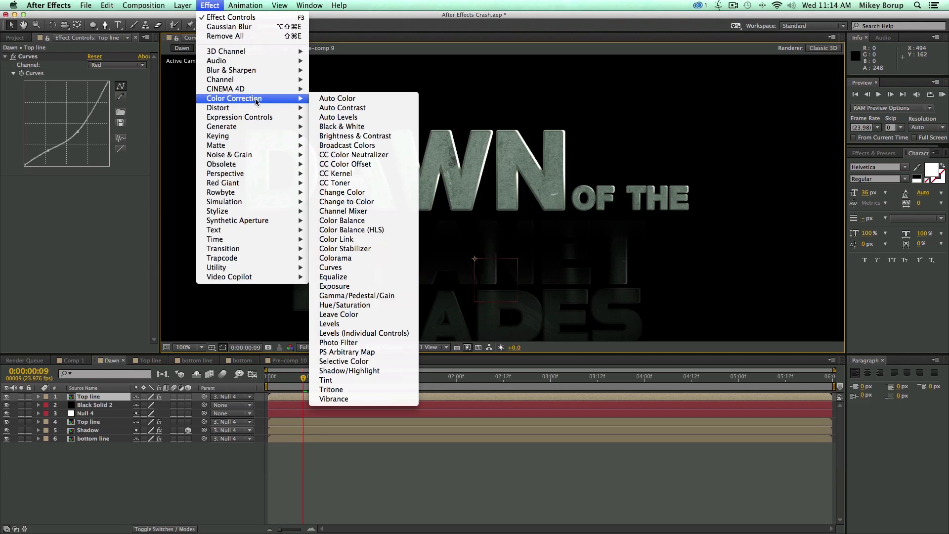
click(355, 380)
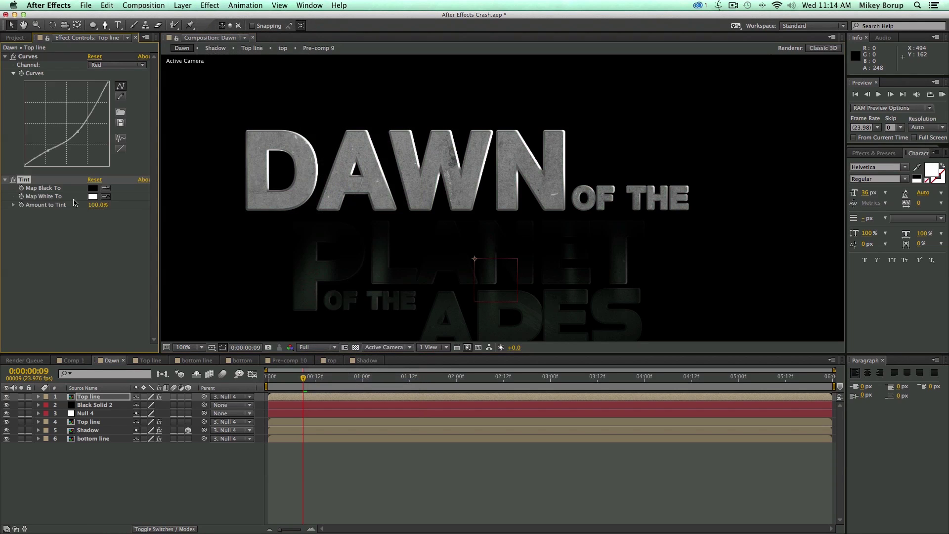
click(96, 244)
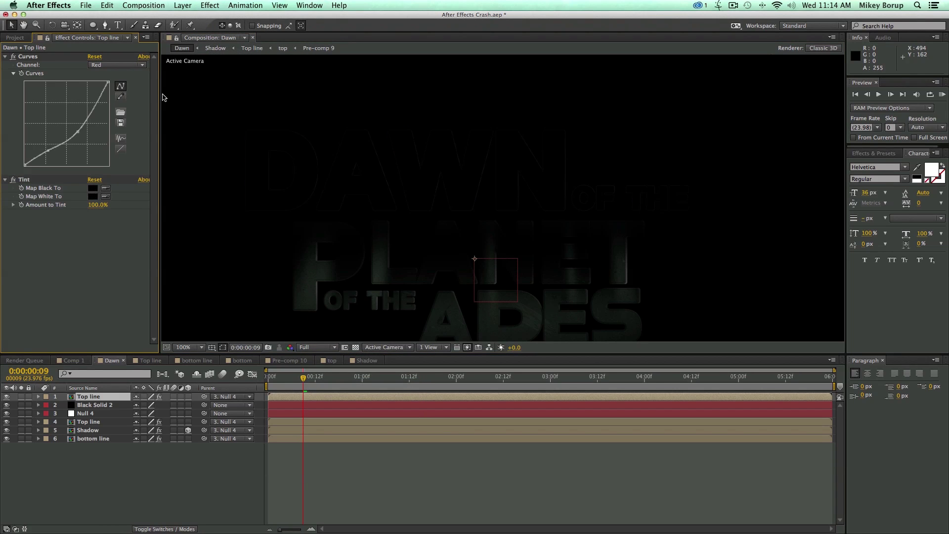
Step: Add CC Light Sweep to the upper Top line layer, centered at about 905, 252 with its direction at −23°
click(217, 6)
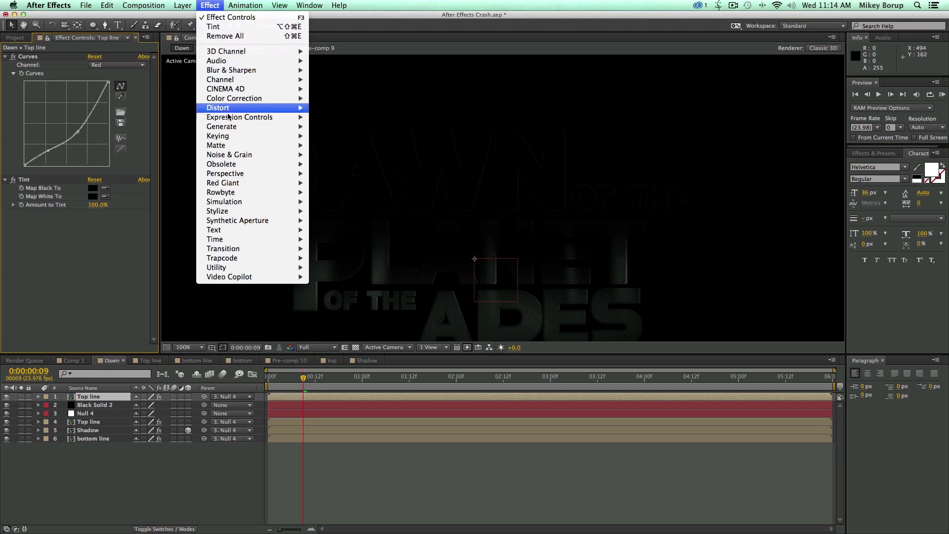
mouse_move(225, 128)
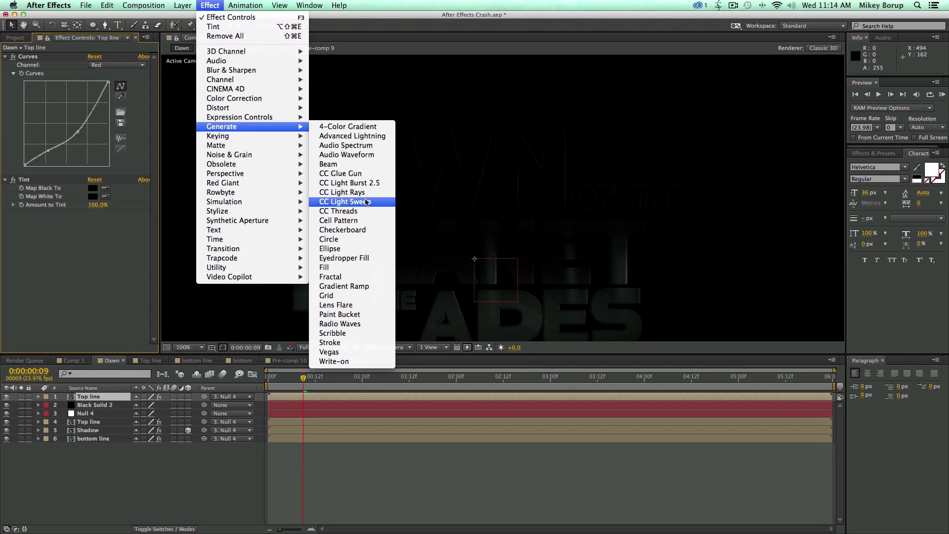
click(344, 201)
key(comma)
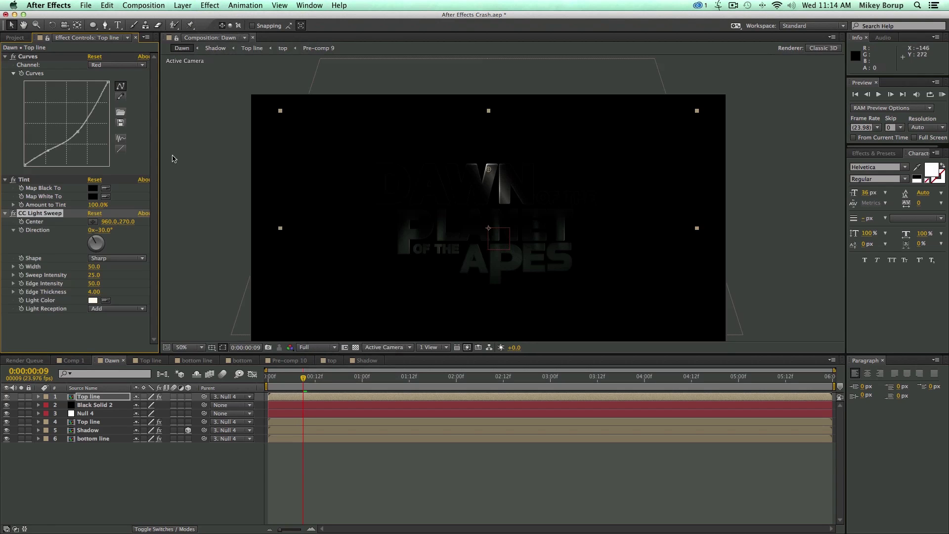
drag(108, 238, 105, 232)
click(104, 231)
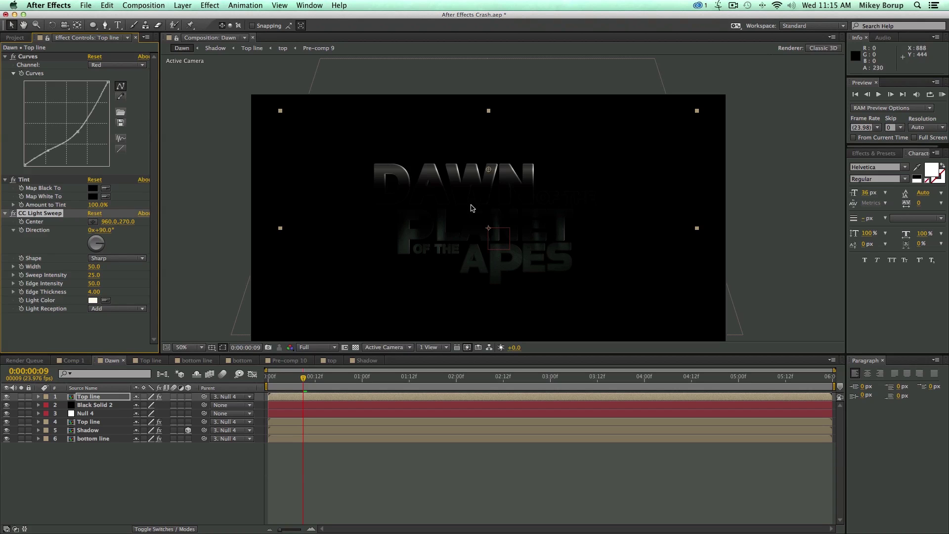
drag(491, 171, 478, 168)
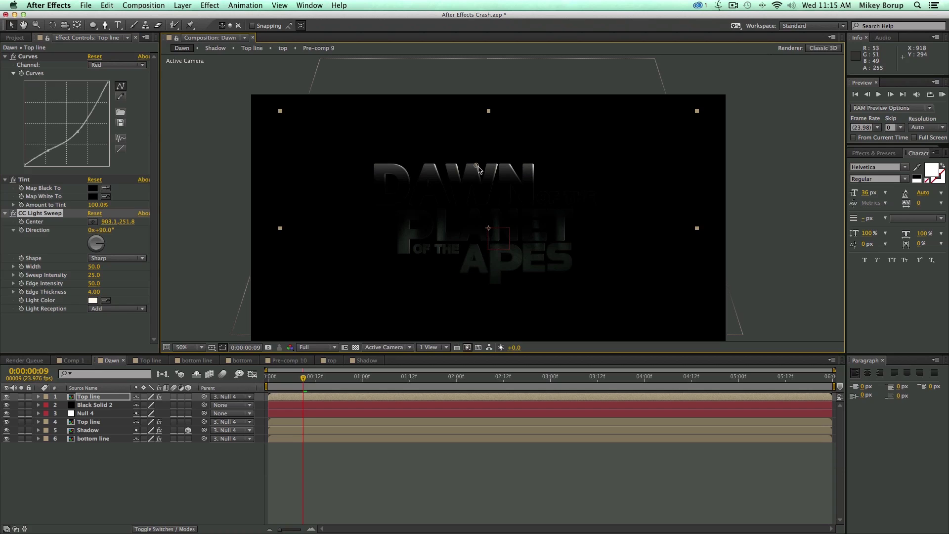
drag(105, 233, 47, 228)
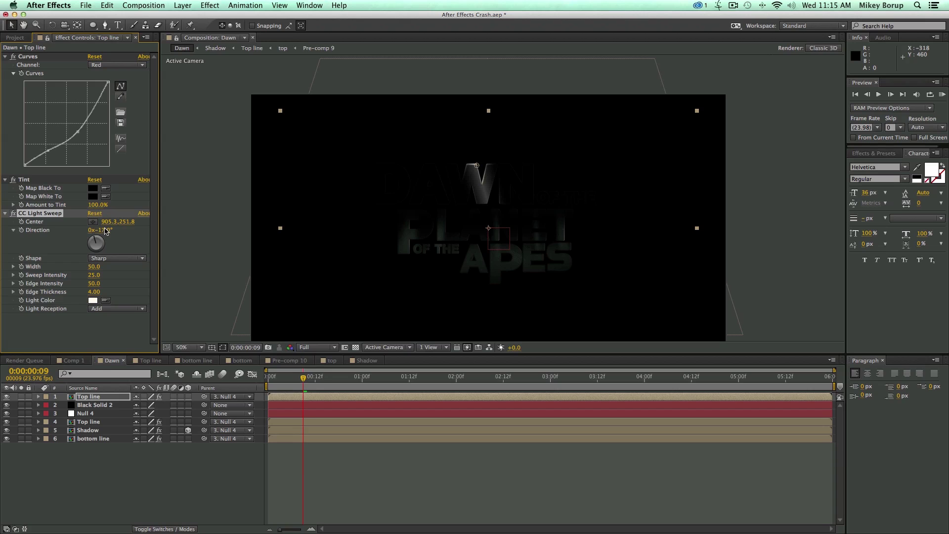
Step: Refine the light sweep to width 334, edge intensity 193 and direction −80°, with its center above the frame at about 782, −90
drag(95, 269, 285, 271)
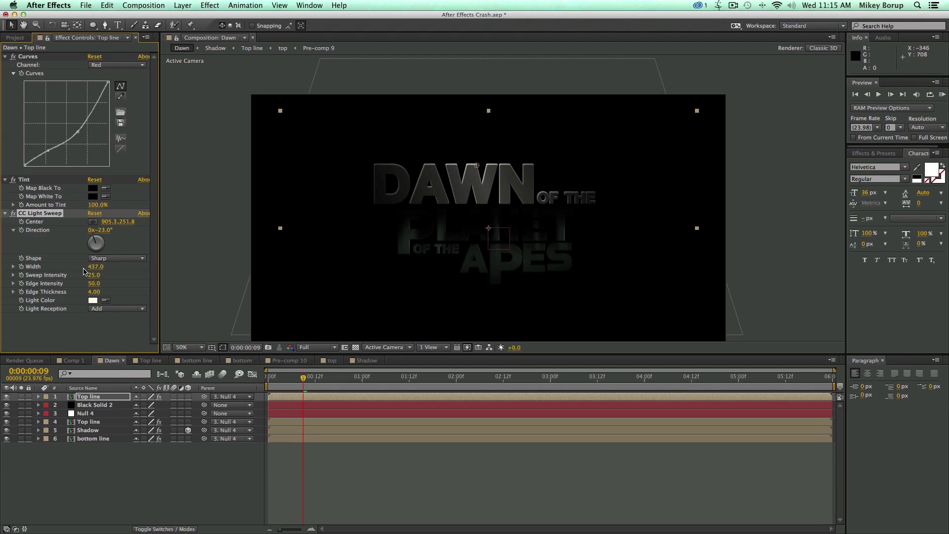
drag(115, 285, 206, 295)
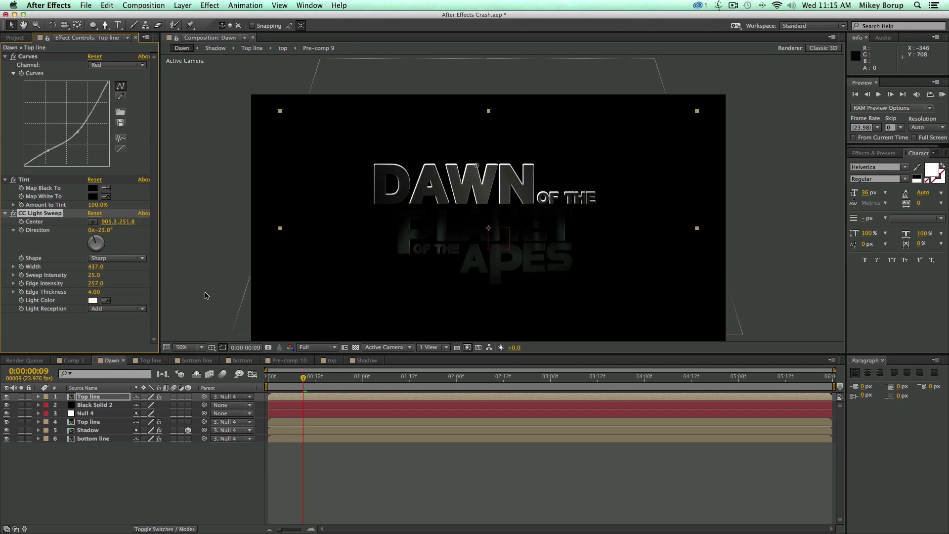
mouse_move(477, 167)
mouse_down()
mouse_move(474, 140)
mouse_move(473, 153)
mouse_up()
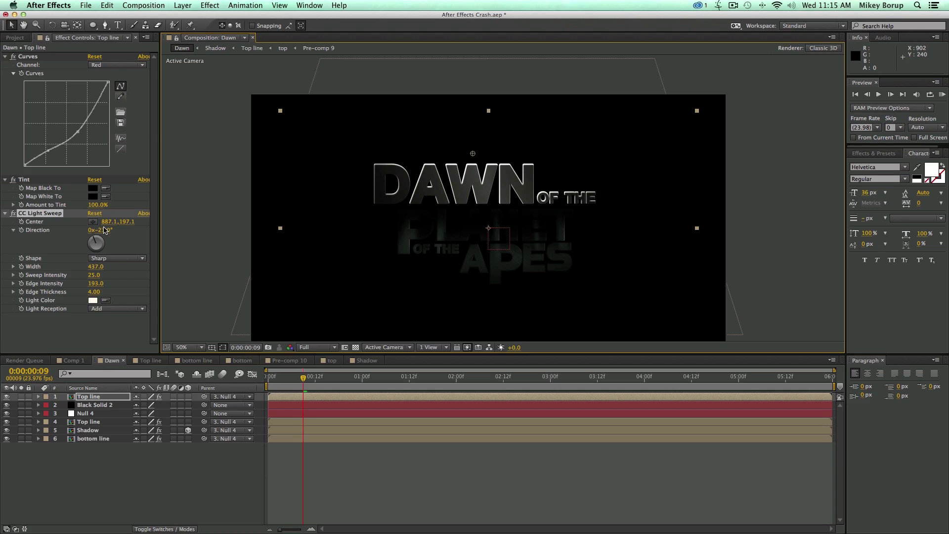
drag(105, 230, 84, 233)
drag(469, 156, 450, 85)
drag(106, 233, 94, 231)
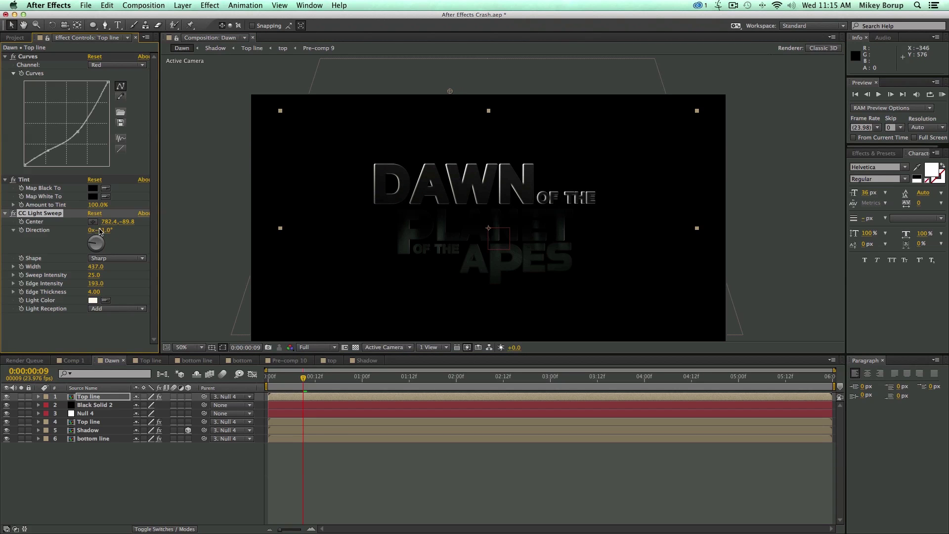
drag(68, 266, 42, 266)
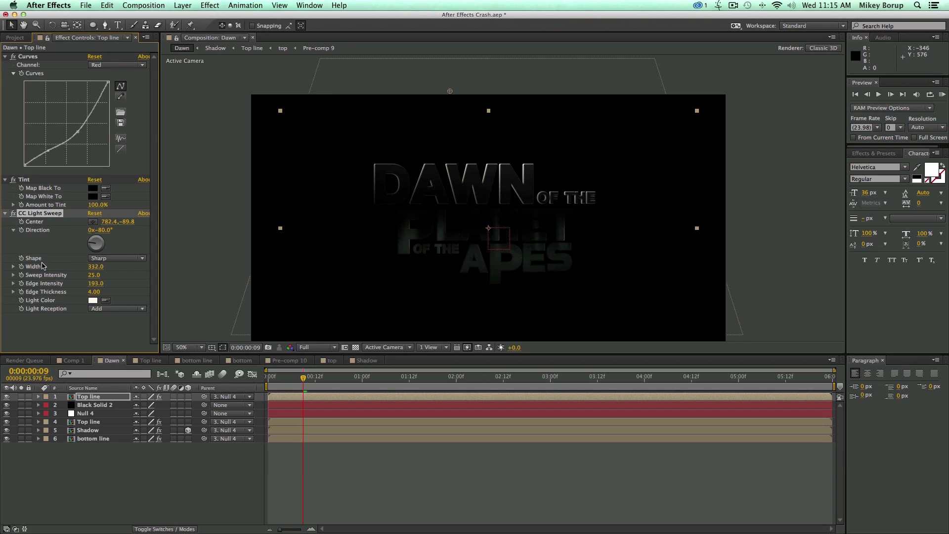
Step: Add a second Curves effect to the upper Top line layer and increase contrast with an S-shaped RGB curve
click(354, 466)
click(297, 397)
click(209, 5)
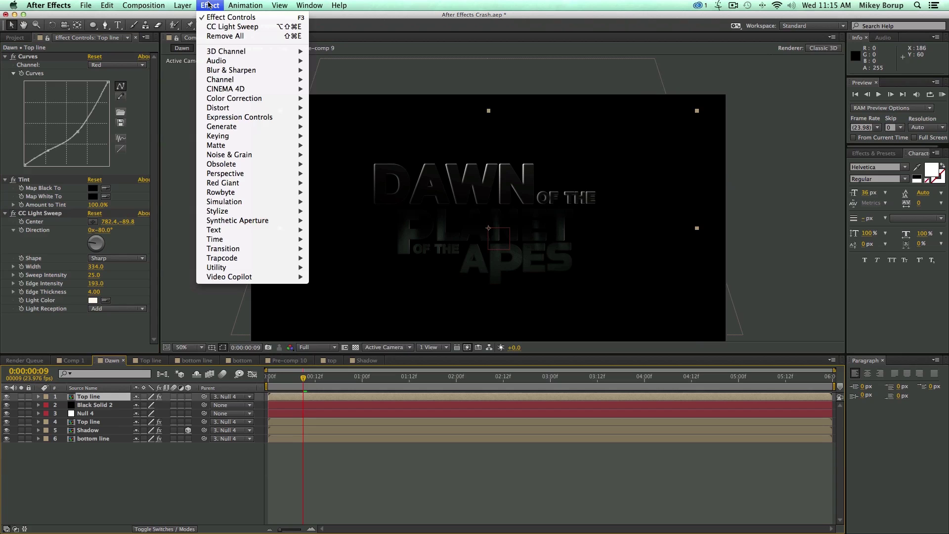
mouse_move(236, 124)
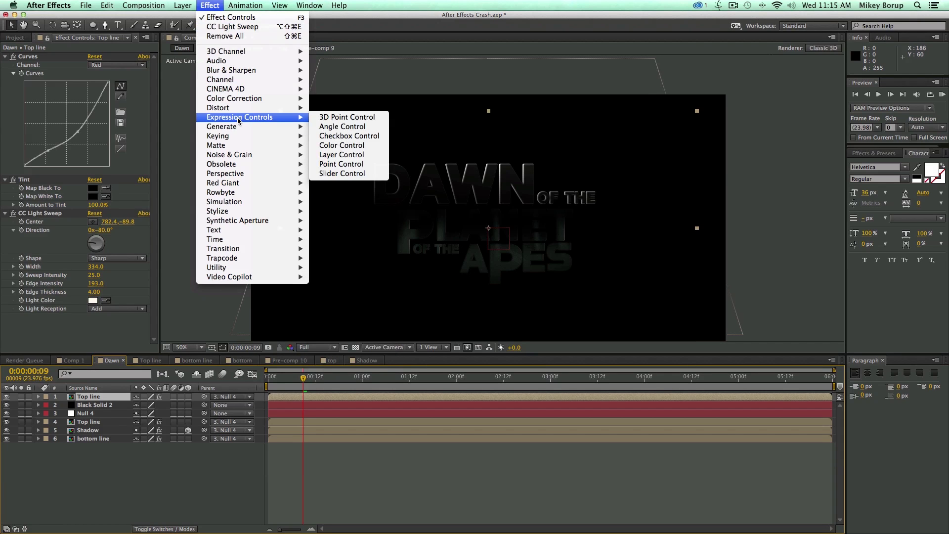
mouse_move(239, 99)
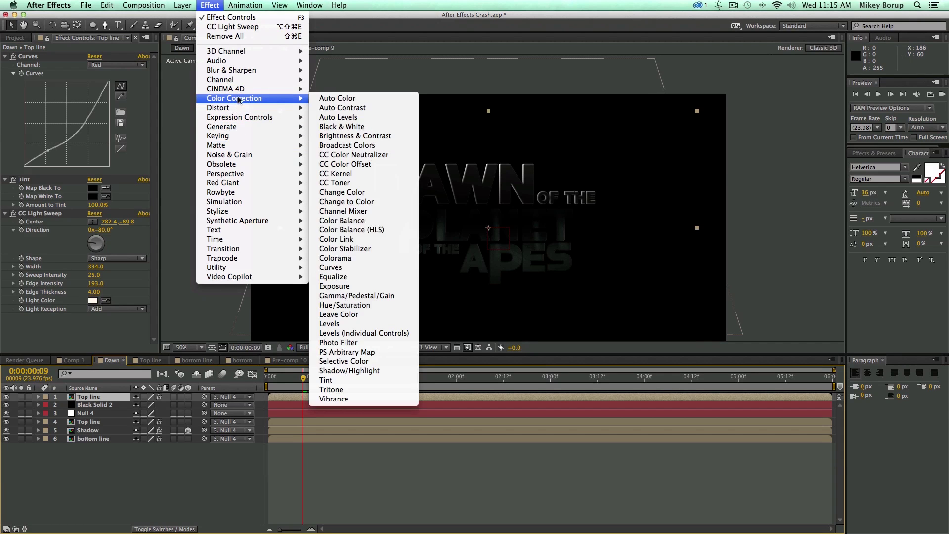
click(355, 270)
drag(45, 328, 50, 335)
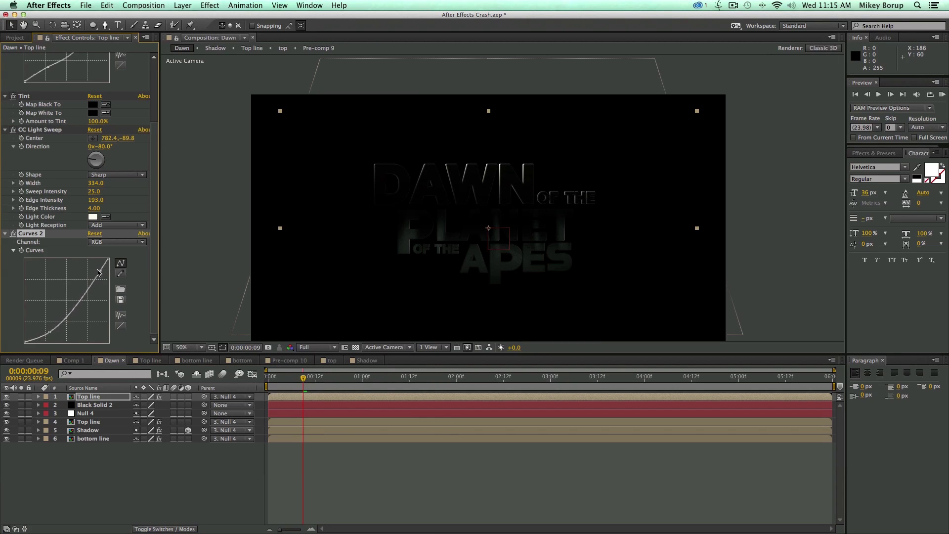
drag(98, 273, 92, 270)
click(277, 455)
Step: Set the upper Top line layer's blending mode to Screen
click(89, 396)
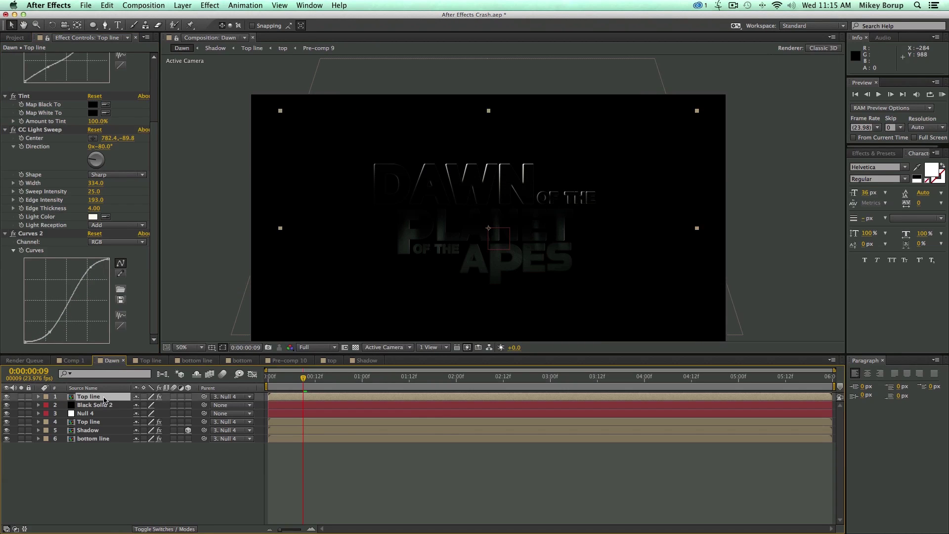
click(165, 528)
click(156, 400)
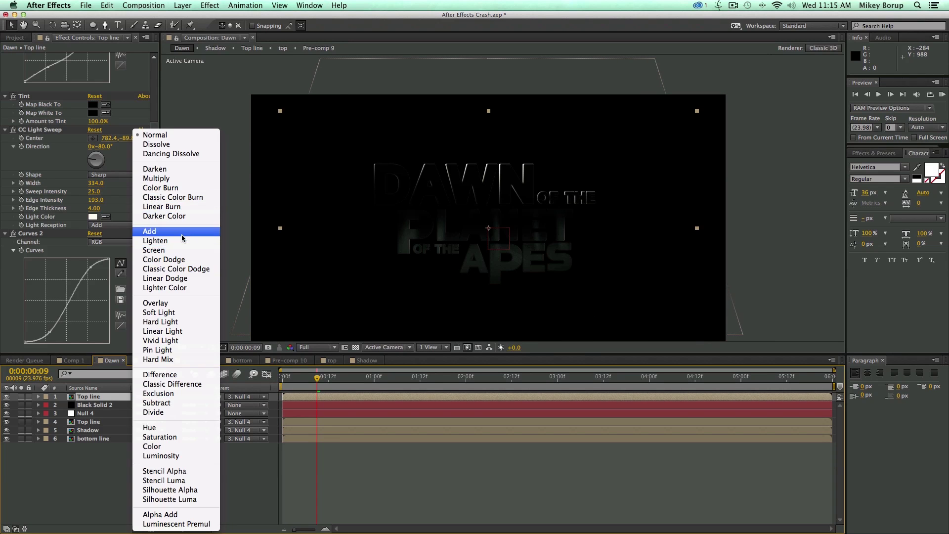
click(190, 249)
Step: Keyframe the upper Top line layer's opacity from 0% at 0:00:00:00 to 100% at about 0:00:00:06
key(Home)
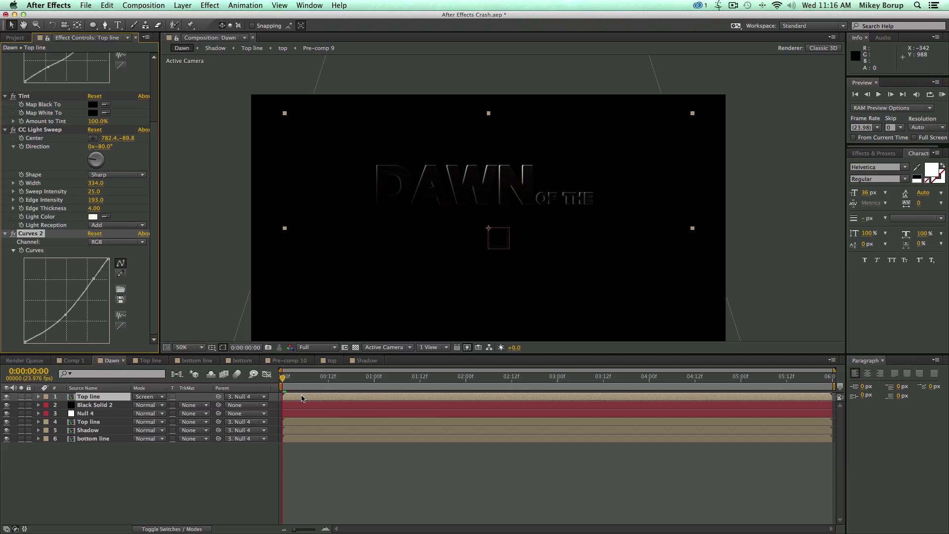
key(t)
click(64, 404)
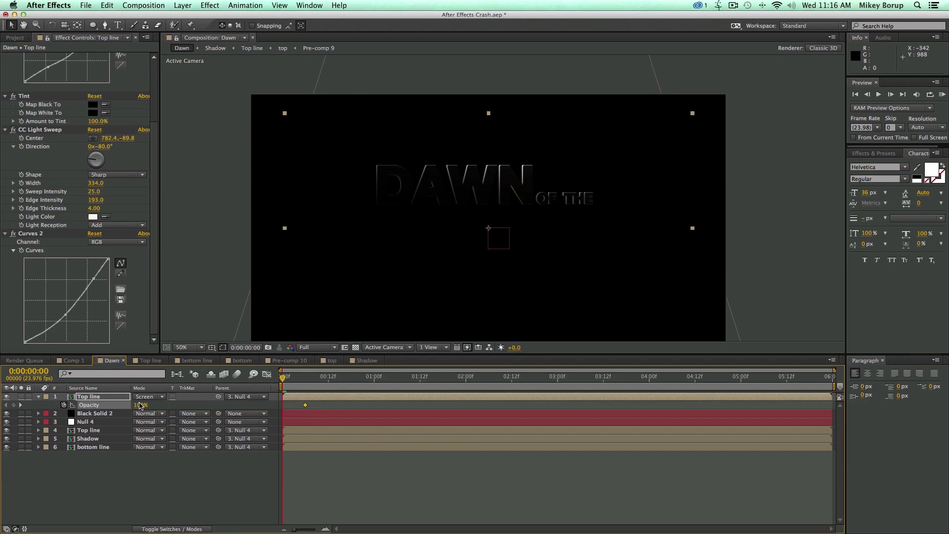
drag(83, 407, 38, 404)
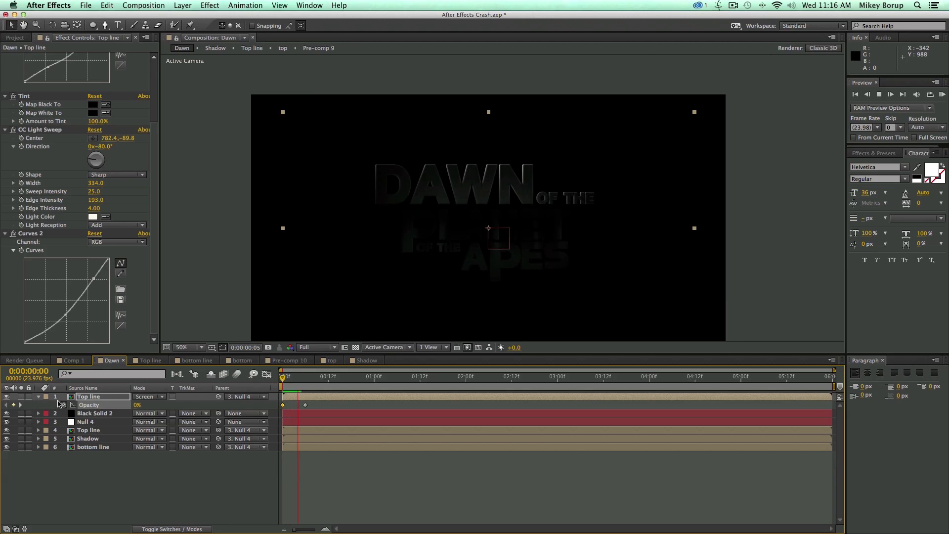
Step: Move the upper Top line layer's 100% opacity keyframe to about 0:00:00:04 and preview the opening fade-in
key(space)
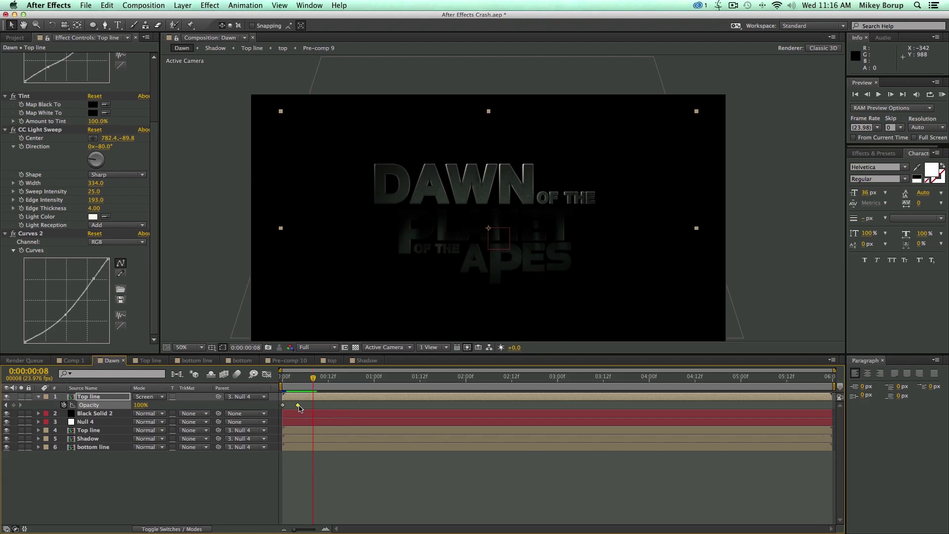
key(space)
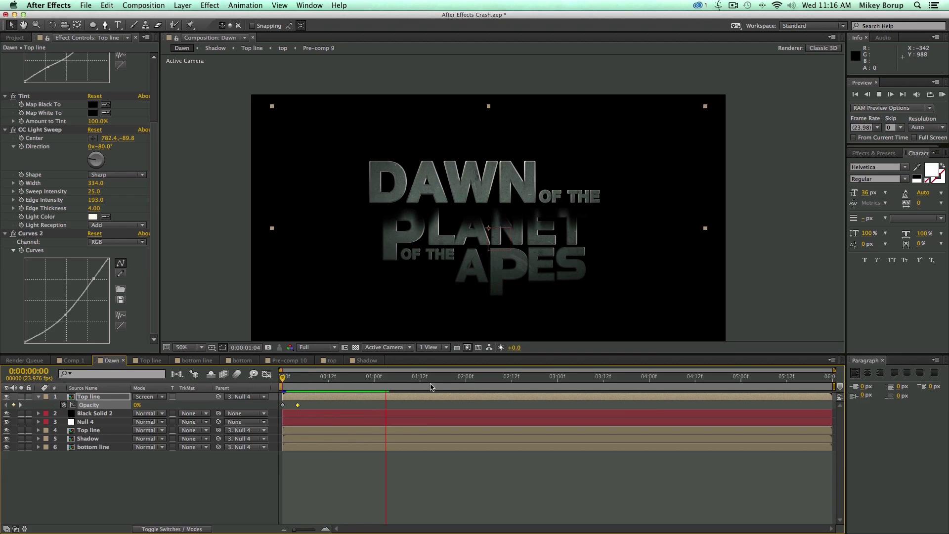
click(454, 401)
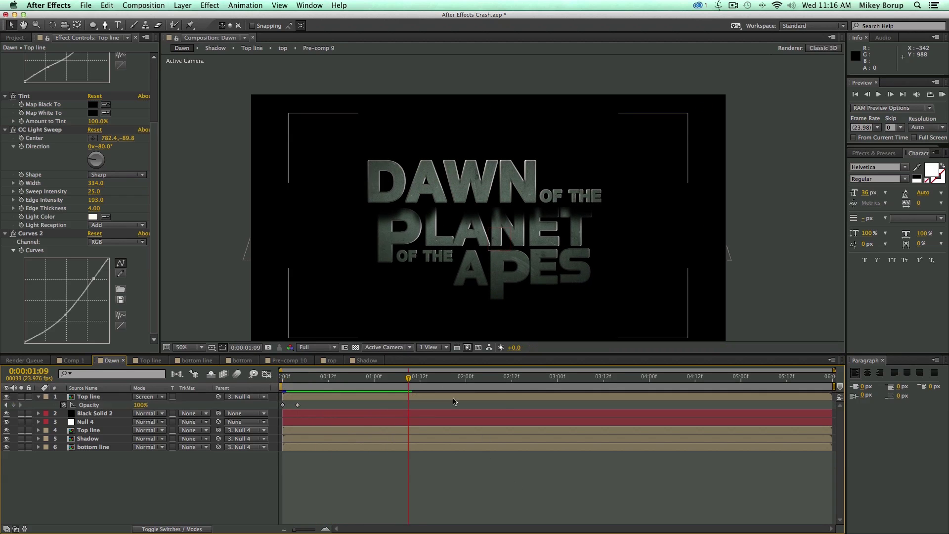
Step: Add keyframes at 0:00:04:07 for Black Solid 2's mask path, feather, opacity and expansion, keeping their current values
drag(409, 377, 595, 378)
key(space)
click(124, 417)
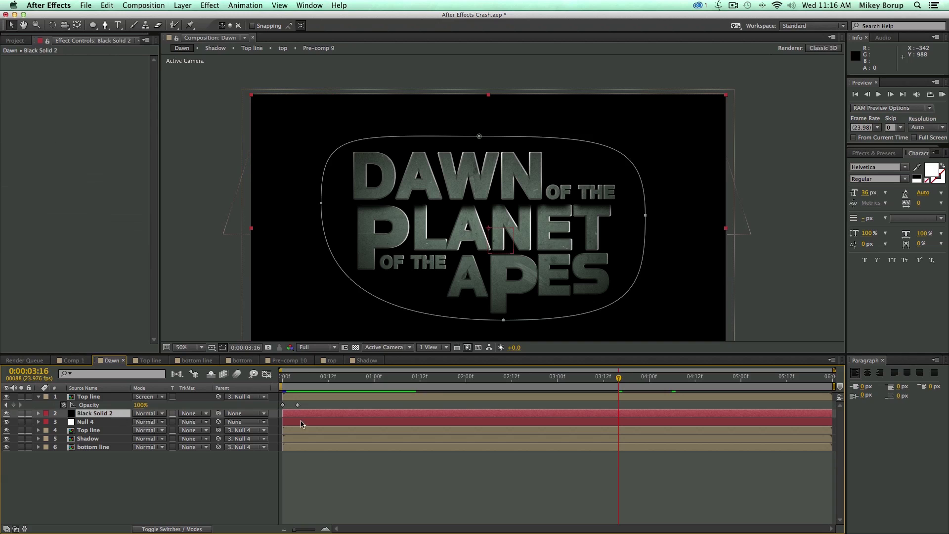
click(38, 413)
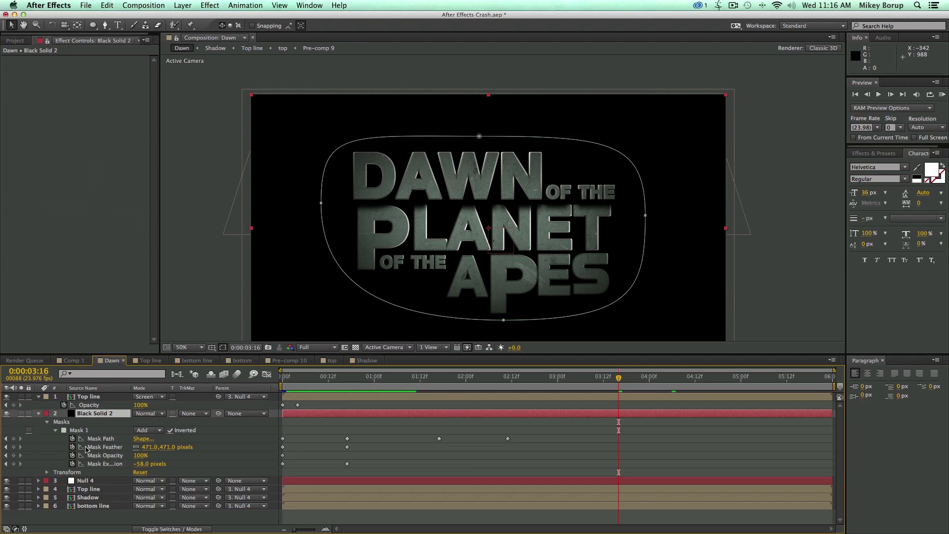
key(space)
key(space)
click(13, 438)
click(13, 447)
click(13, 455)
click(13, 464)
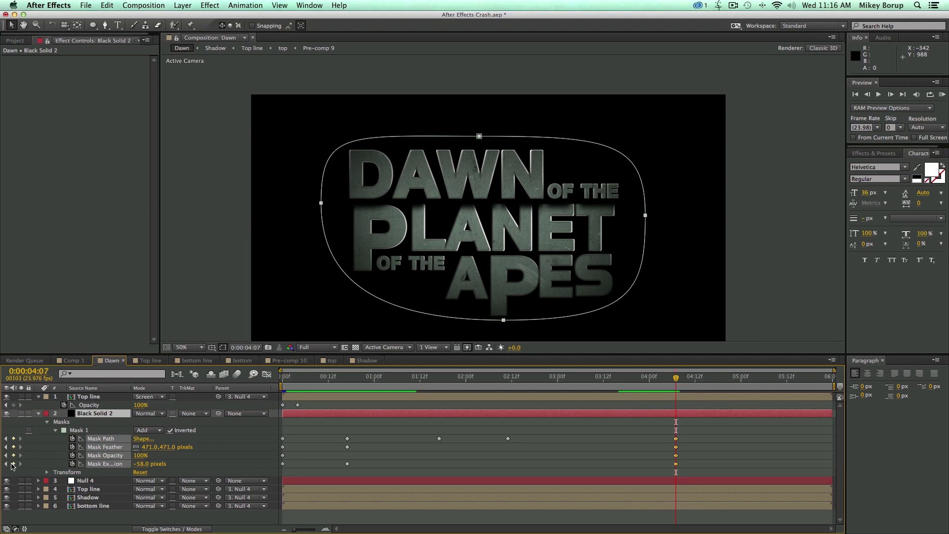
Step: Set the expansion of Black Solid 2's mask to −388 pixels at 0:00:04:23
click(79, 430)
drag(740, 381, 737, 383)
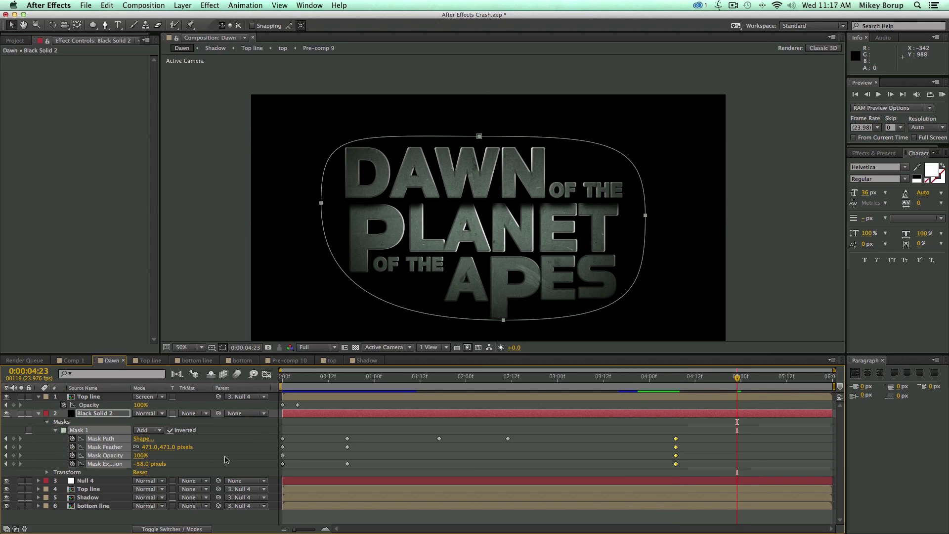
key(super+shift+a)
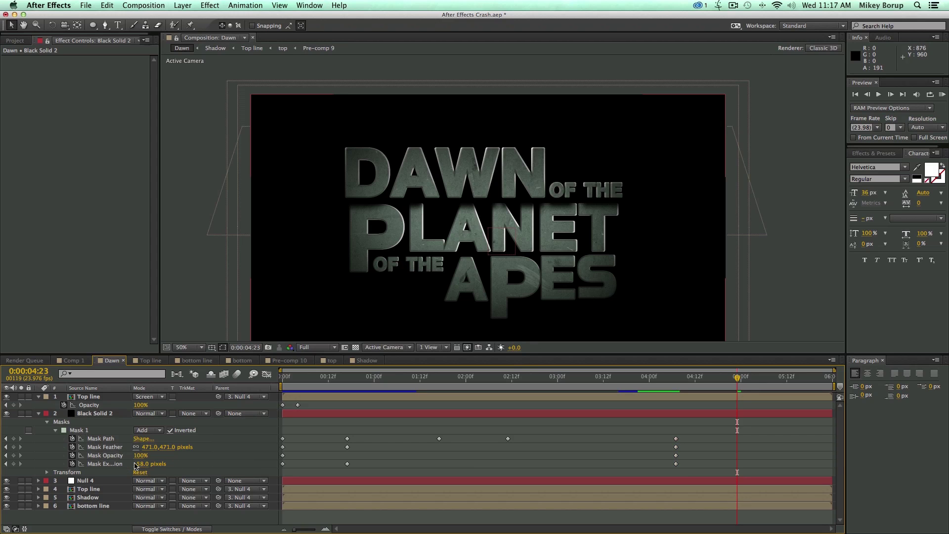
drag(136, 464, 2, 464)
Step: Reshape Black Solid 2's mask at 0:00:04:23 by pulling all four of its points slightly inward around the title
click(185, 430)
drag(504, 321, 501, 303)
drag(645, 215, 617, 217)
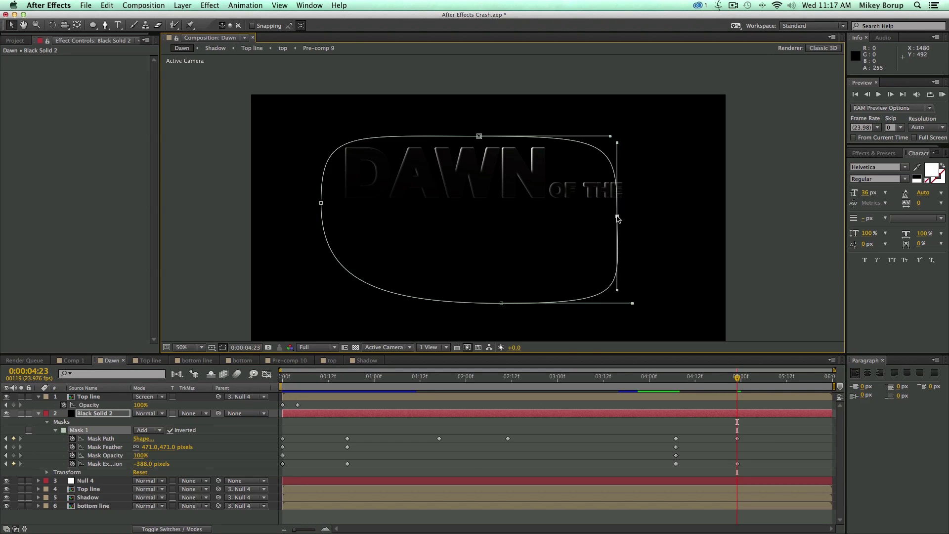
drag(479, 136, 489, 154)
click(321, 203)
drag(321, 202, 335, 209)
Step: Keyframe the upper Top line layer's opacity from 100% at about 0:00:04:14 to 0% at 0:00:04:23
click(722, 384)
drag(709, 384, 672, 384)
click(675, 397)
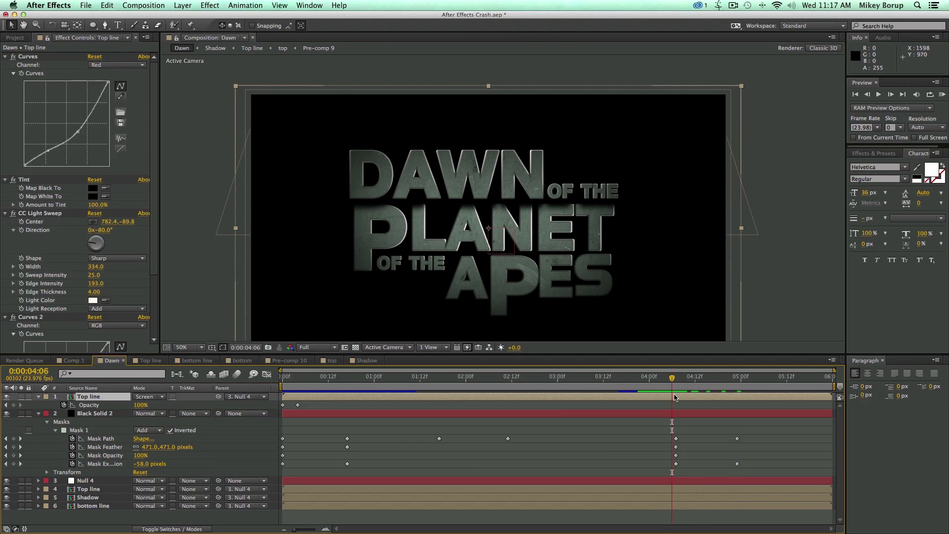
key(t)
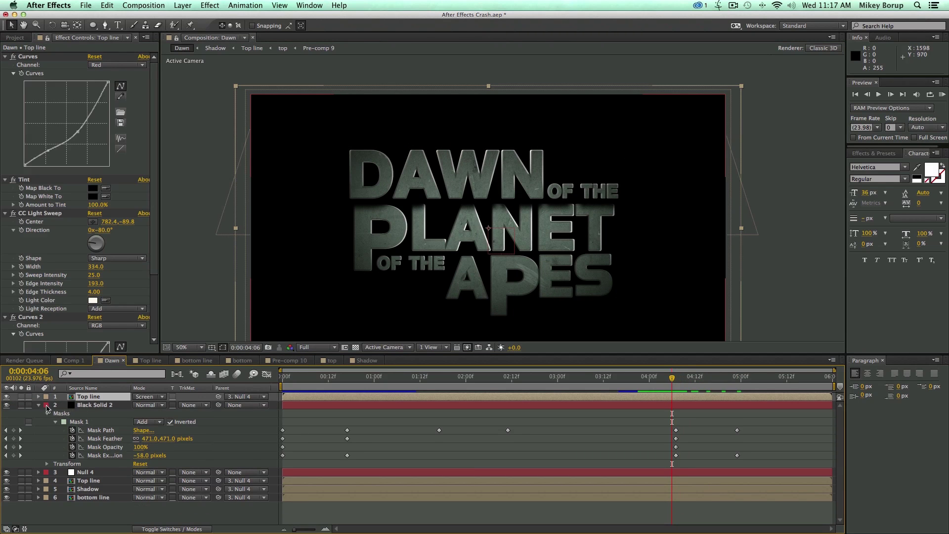
key(t)
click(13, 404)
drag(697, 384, 737, 381)
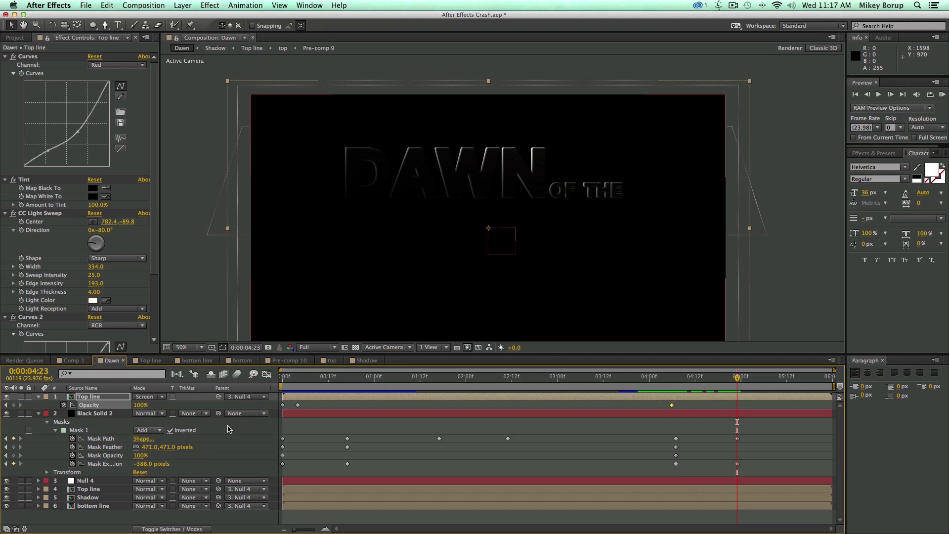
drag(141, 405, 21, 404)
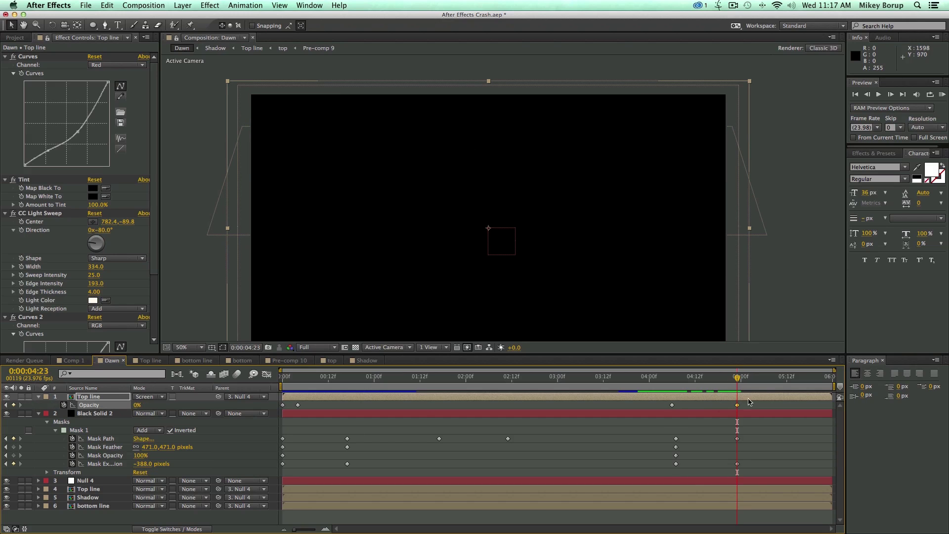
drag(671, 405, 702, 405)
Step: Fit the composition in the viewer and preview the title animation from the start
click(657, 383)
key(space)
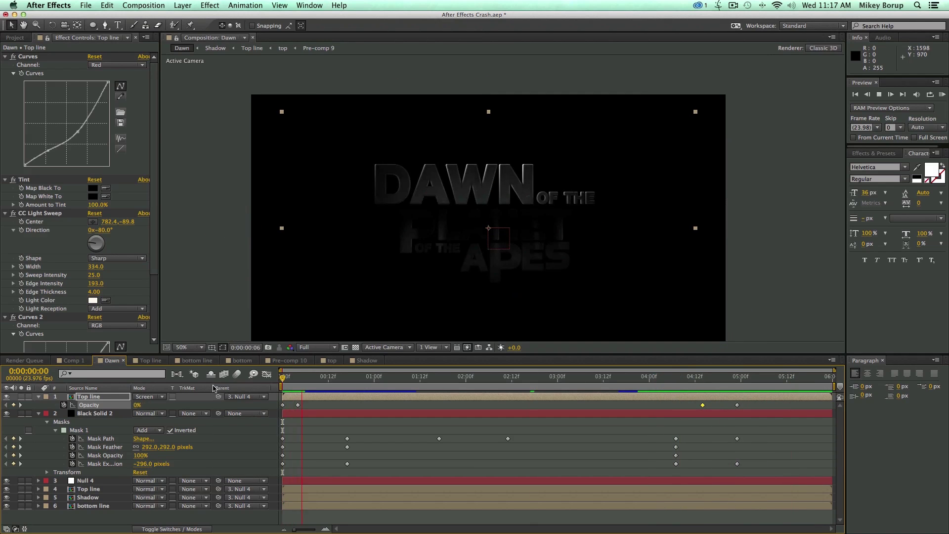
click(187, 347)
click(187, 355)
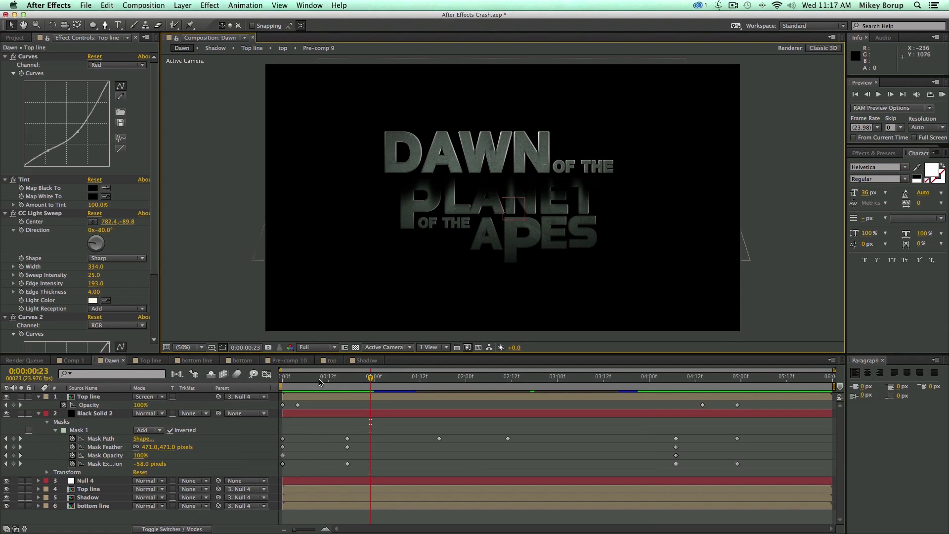
key(KP_0)
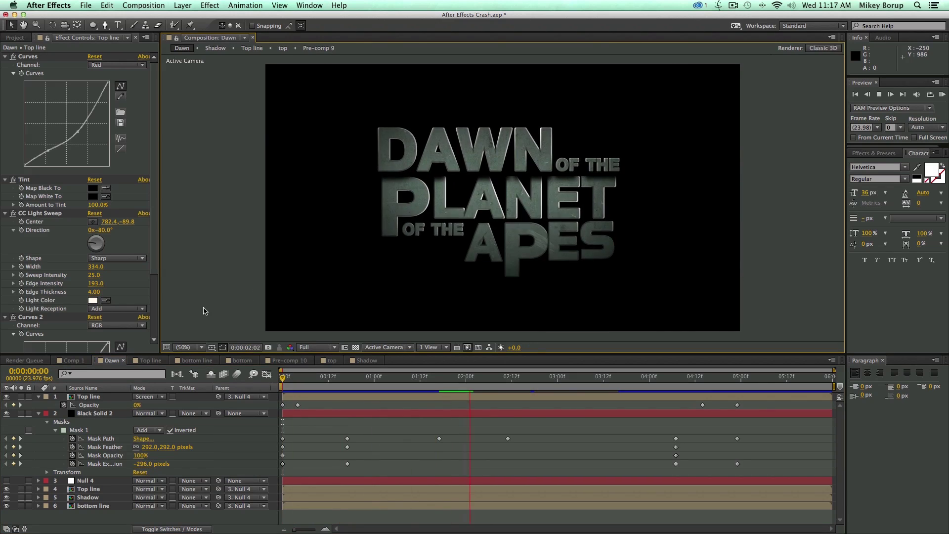